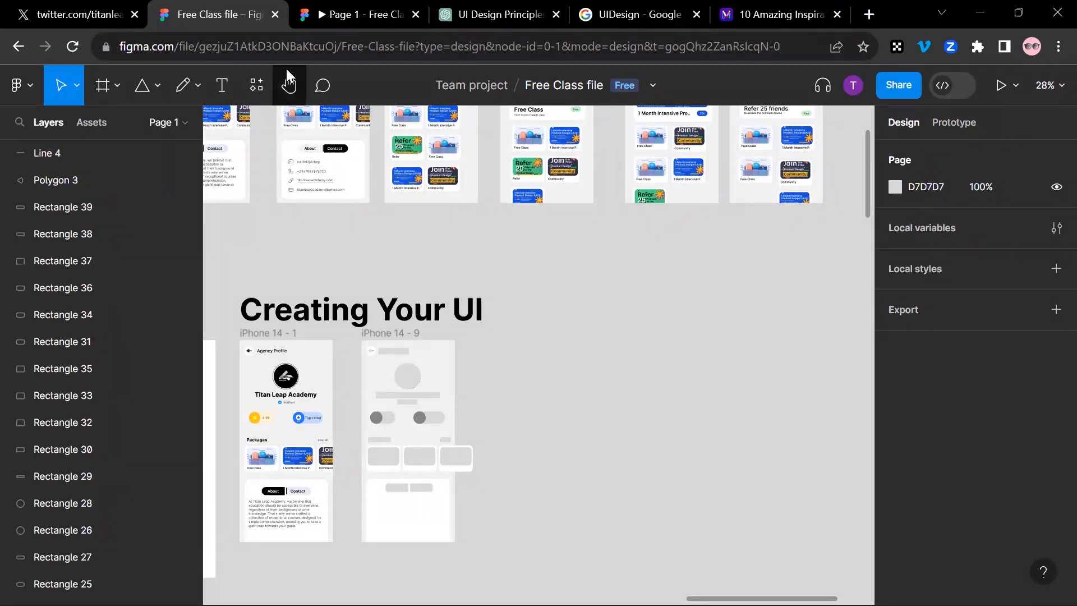
- Move the grey wireframe placeholders off the iPhone 14 - 9 screen and back into place
scroll(410, 376, down, 1)
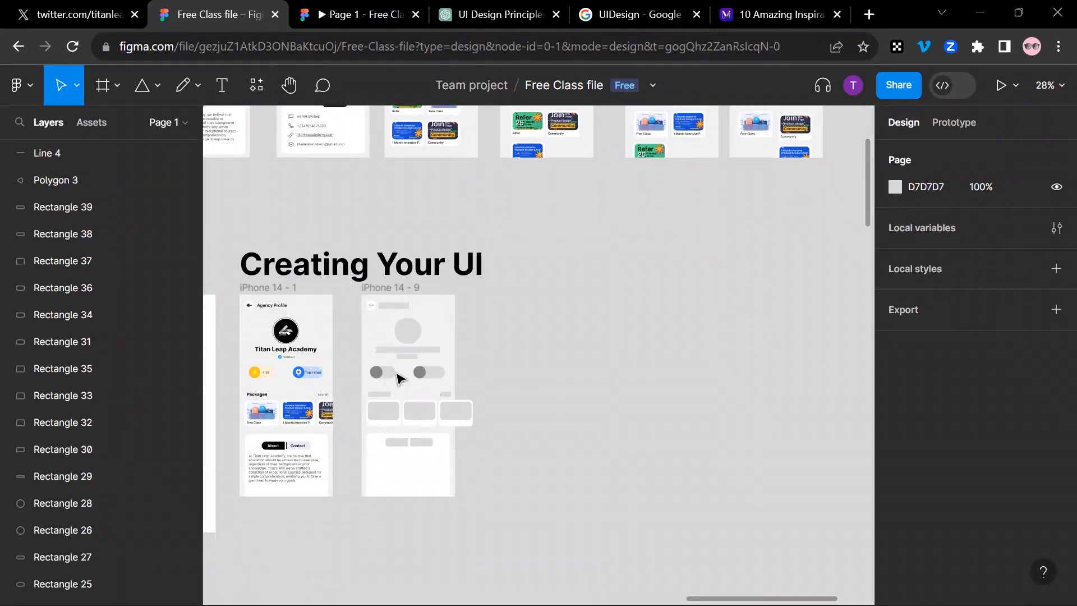
ctrl+scroll(413, 377, up, 4)
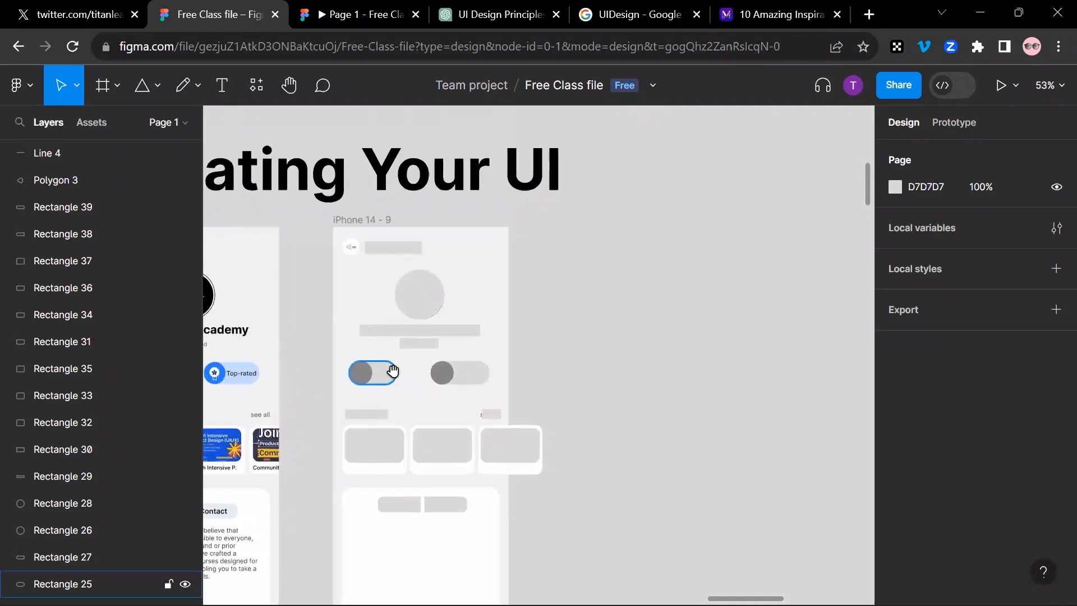
scroll(395, 373, down, 3)
drag(349, 147, 564, 526)
drag(458, 443, 670, 440)
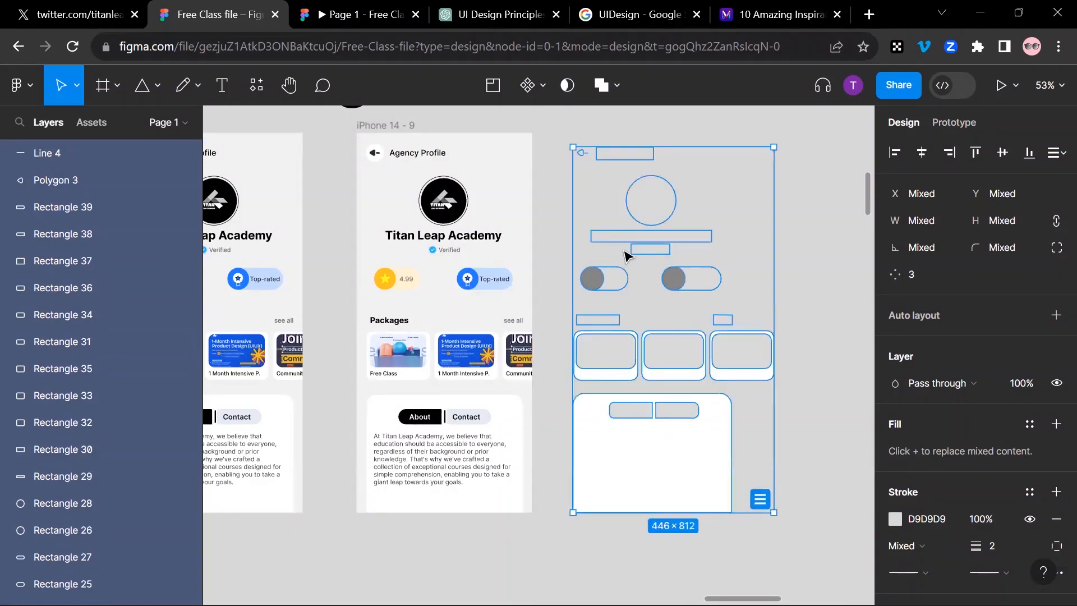
drag(600, 270, 391, 270)
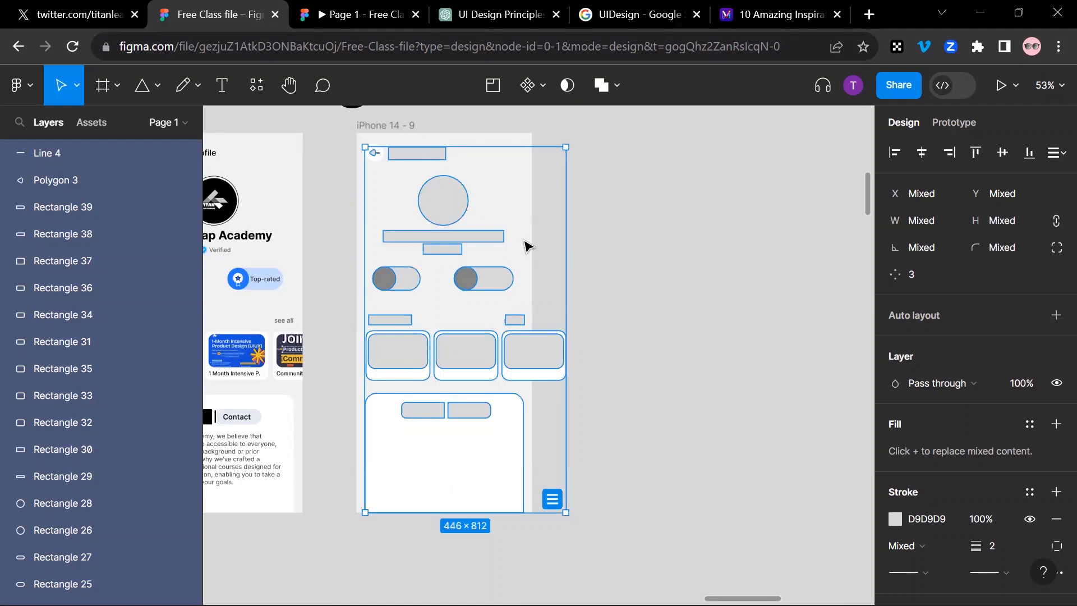
click(634, 295)
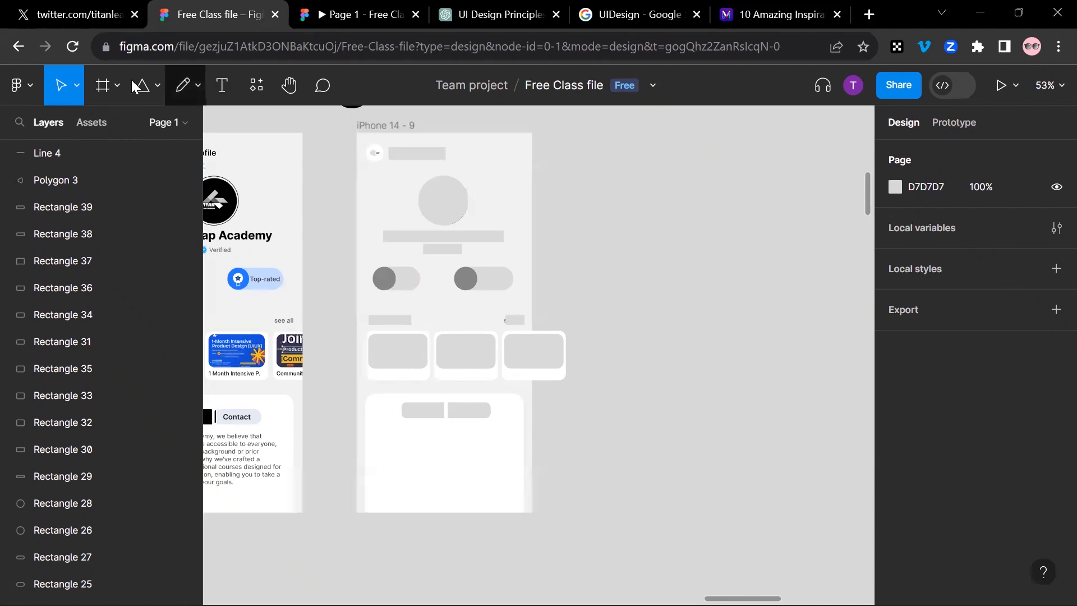
- Draw a 405 × 844 frame around the wireframe placeholders, covering the iPhone 14 - 9 screen
click(102, 91)
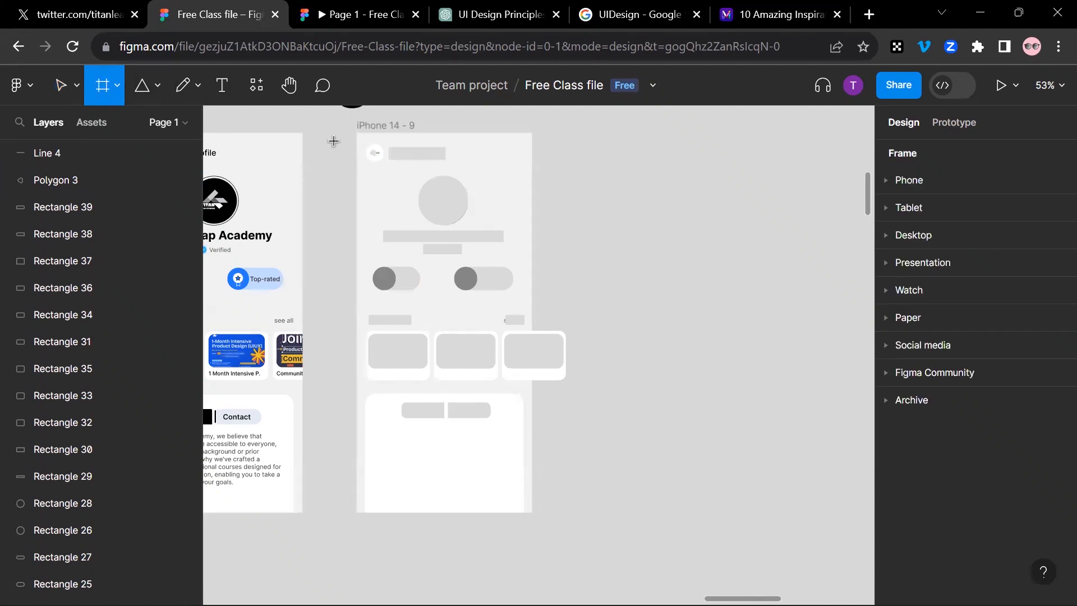
drag(356, 128, 540, 524)
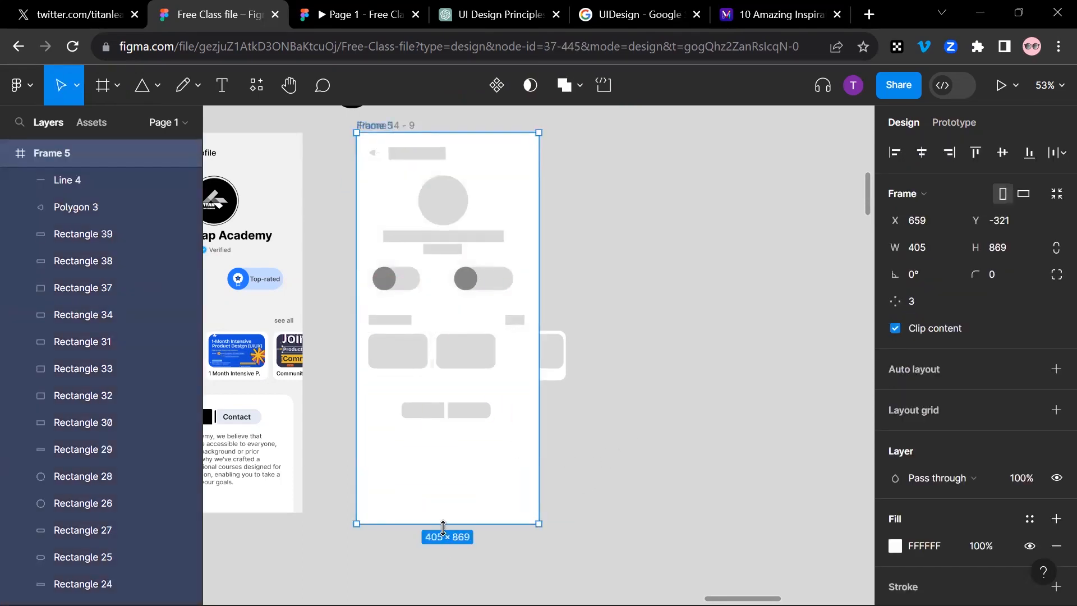
mouse_move(444, 524)
mouse_down()
mouse_move(443, 497)
mouse_move(444, 513)
mouse_up()
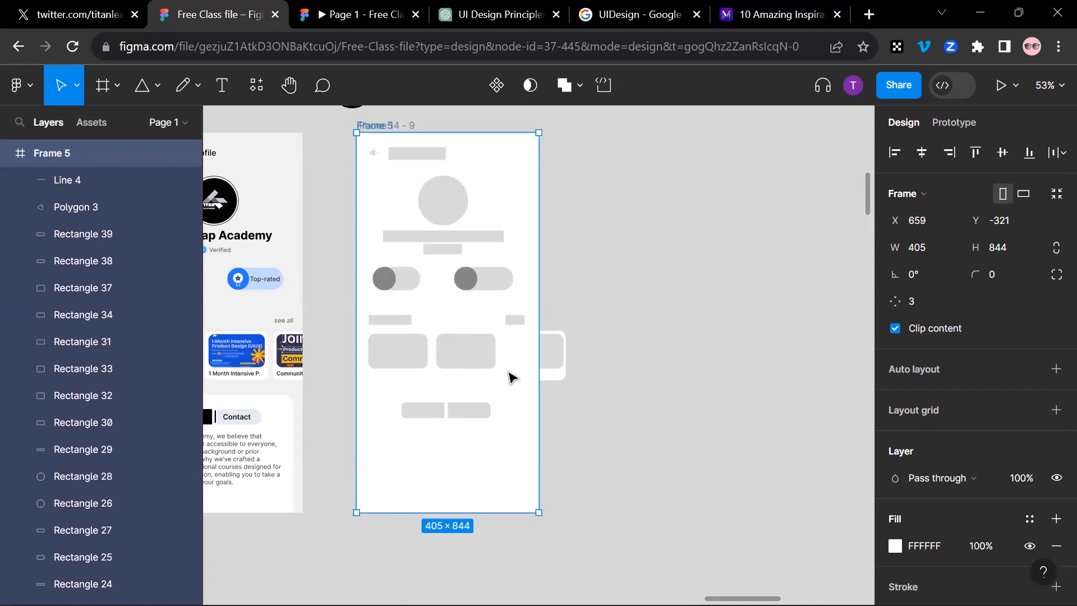
- Fill the new frame with F1F1F1 by sampling the background colour of the iPhone 14 - 1 screen
key(shift+2)
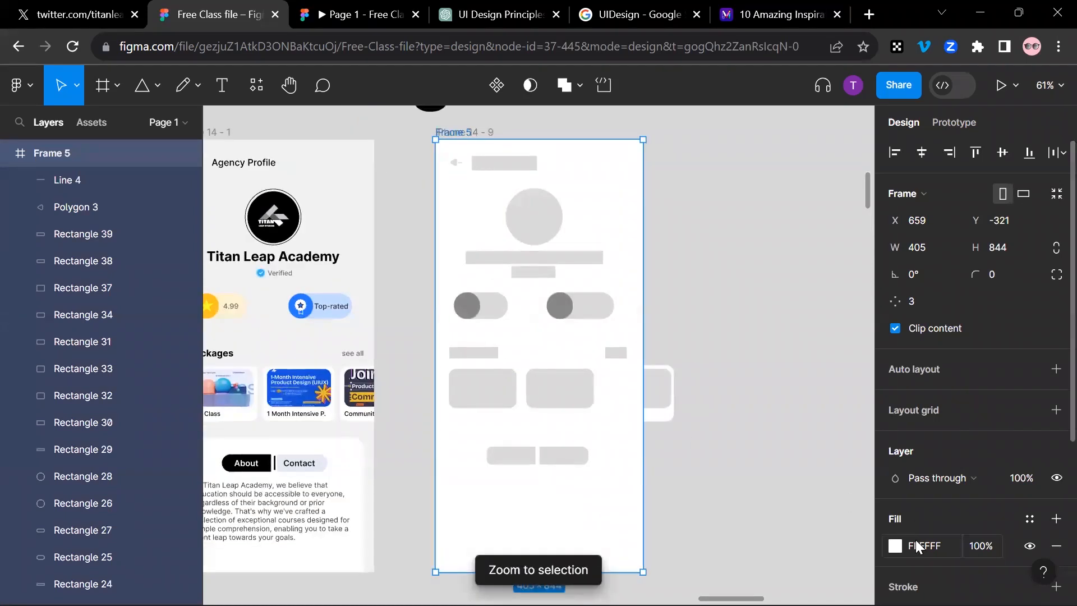
click(895, 546)
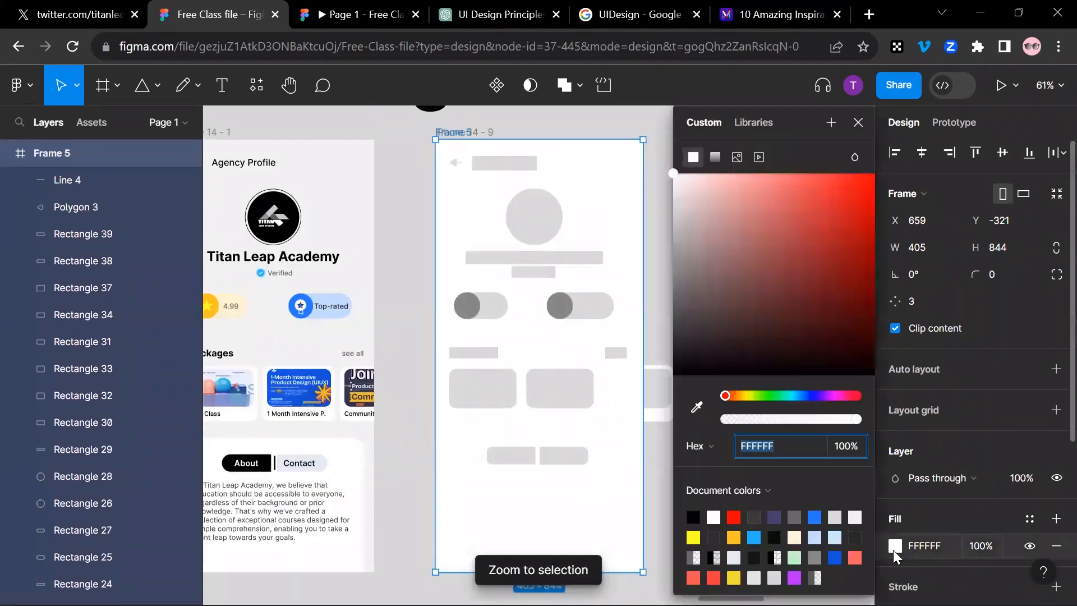
click(696, 411)
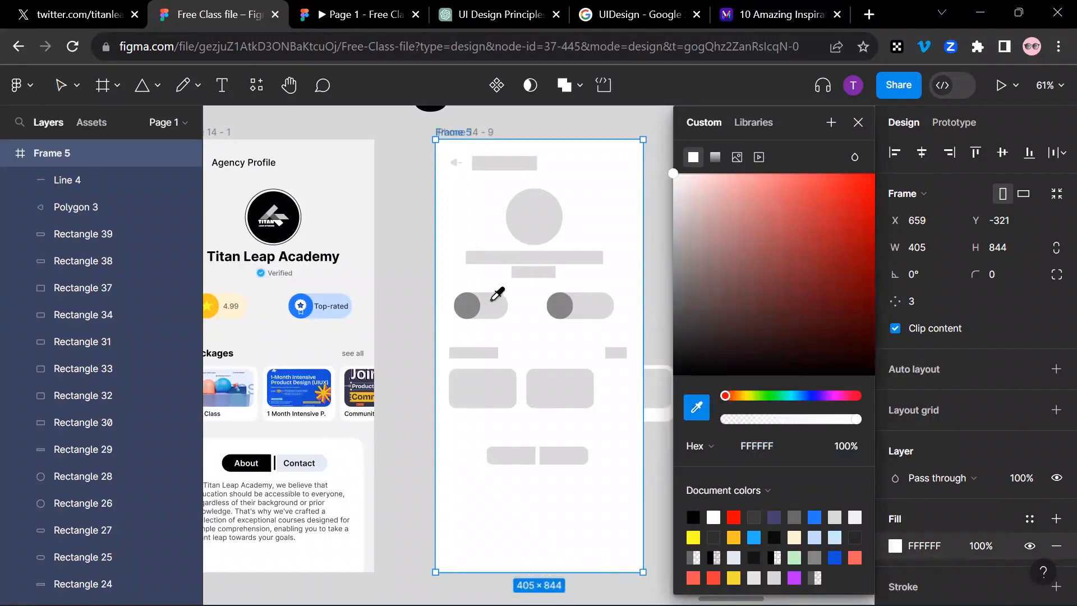
click(335, 180)
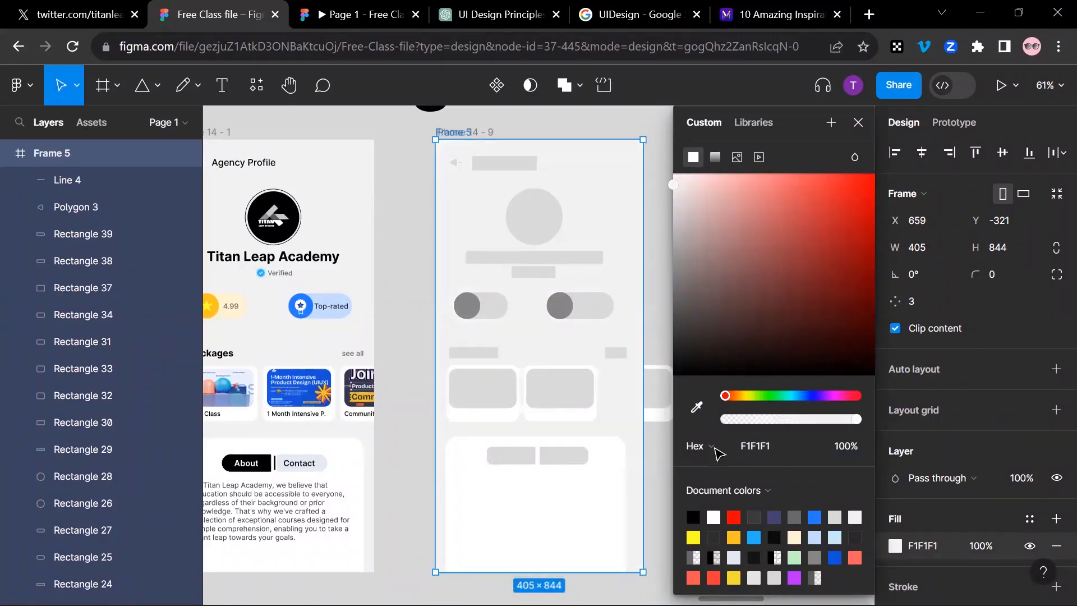
click(856, 123)
drag(659, 333, 679, 427)
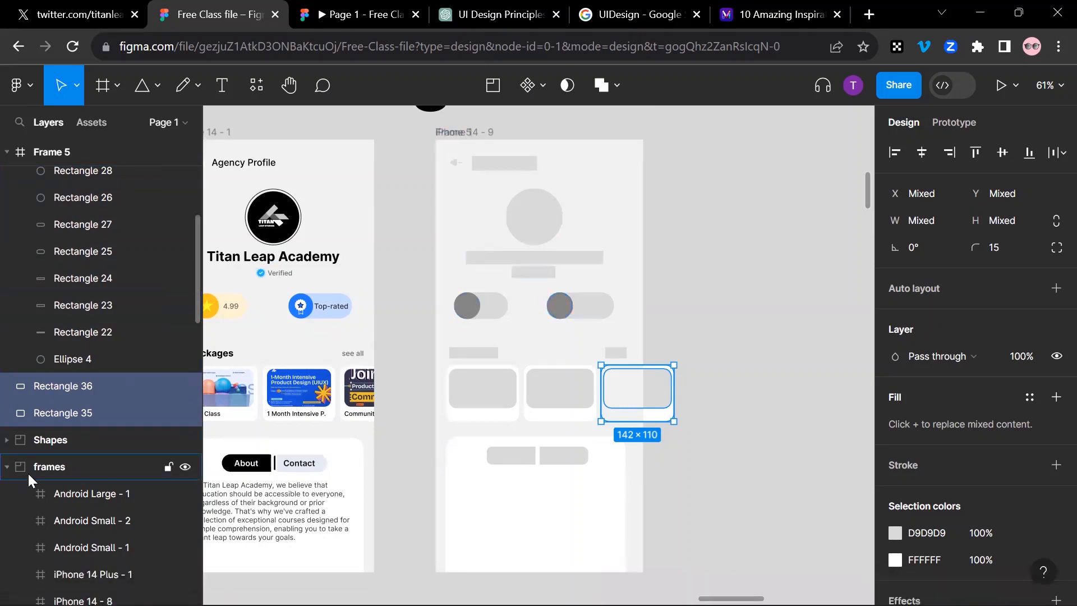
drag(118, 383, 81, 165)
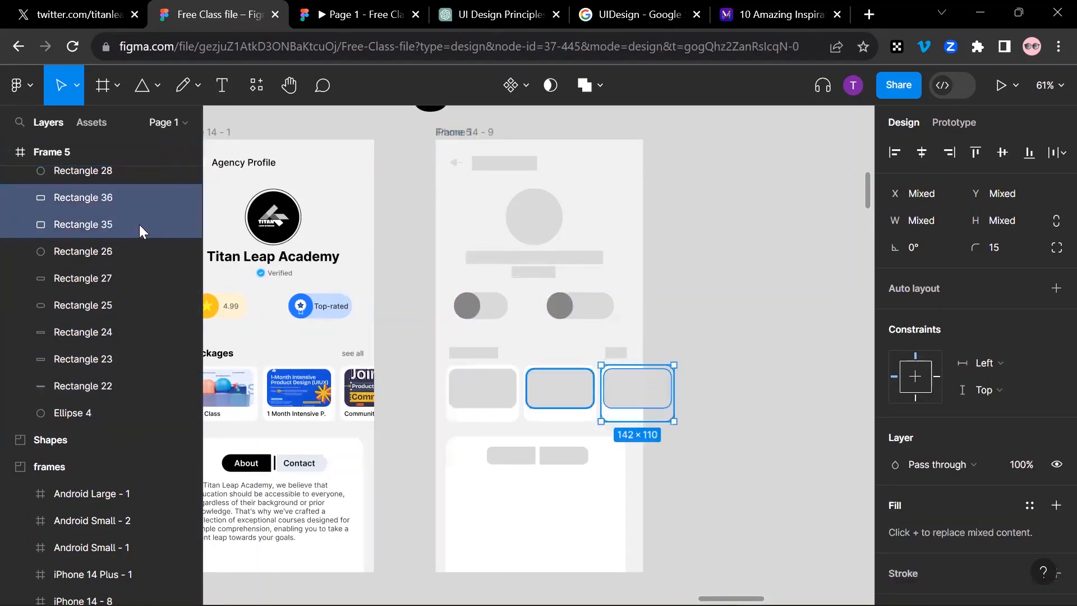
key(ctrl+z)
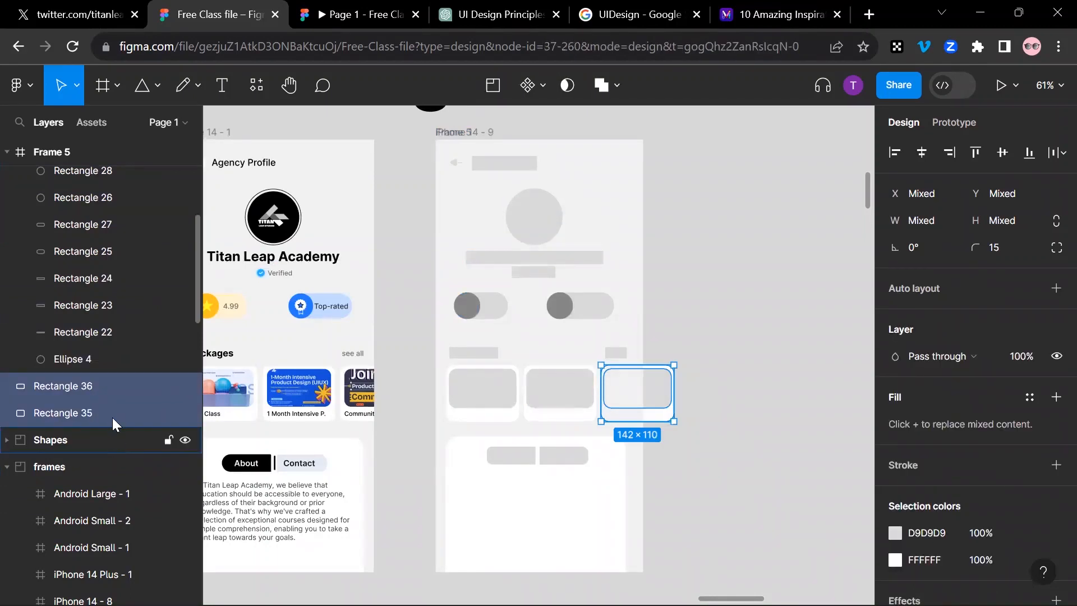
- Move the Rectangle 35 and Rectangle 36 layers of the third package card into Frame 5
click(112, 417)
shift+click(120, 382)
drag(121, 373, 108, 203)
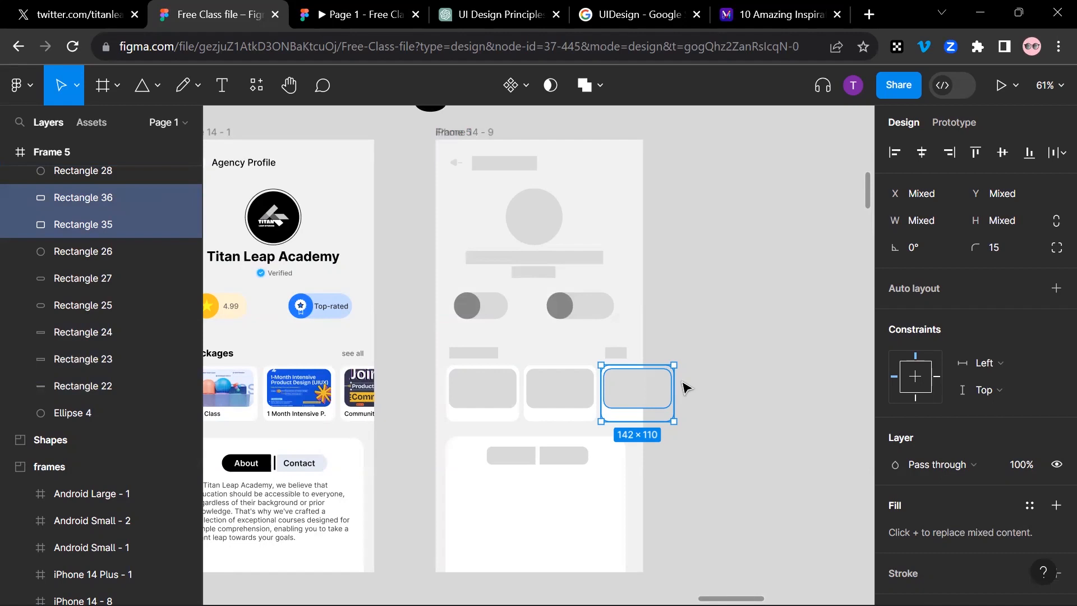
- Copy the round logo from the Pictures section of Frame 2 onto the avatar placeholder in Frame 5
drag(392, 260, 730, 215)
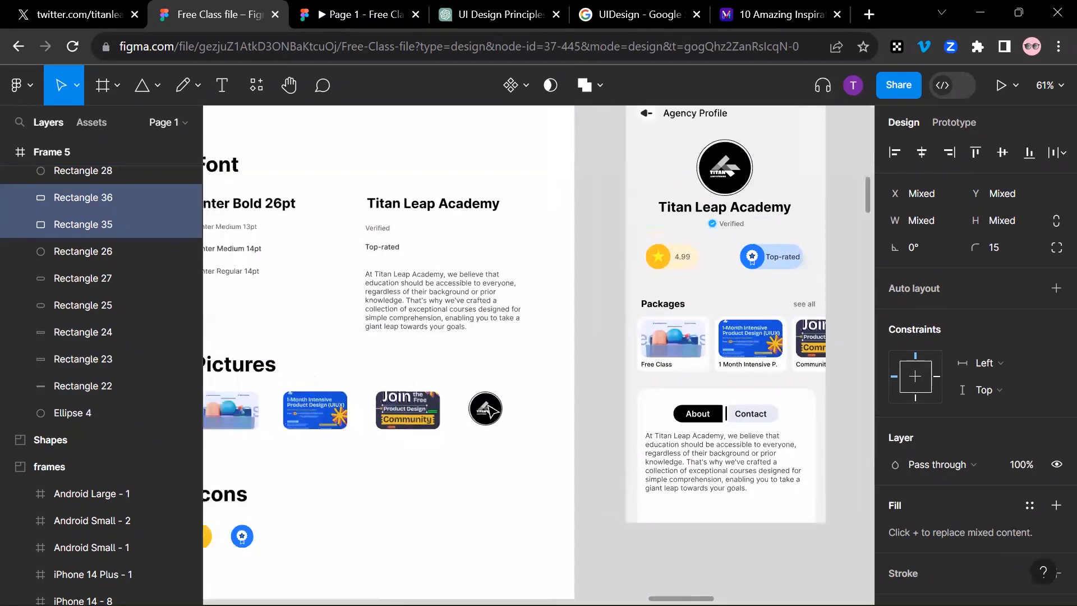
click(487, 405)
scroll(487, 404, down, 3)
drag(421, 354, 392, 336)
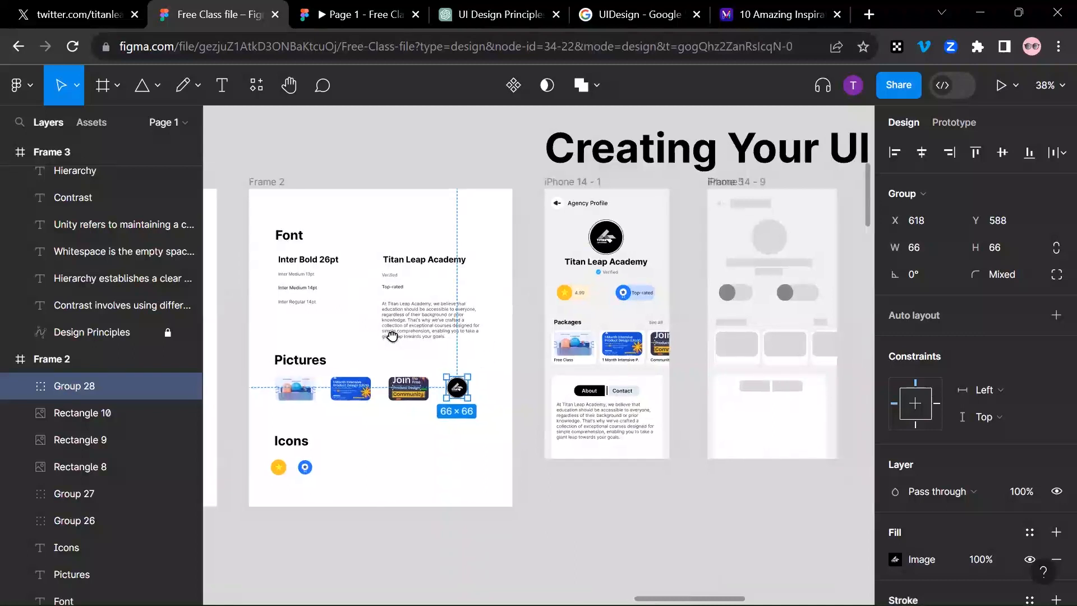
drag(459, 398, 367, 395)
drag(640, 253, 677, 237)
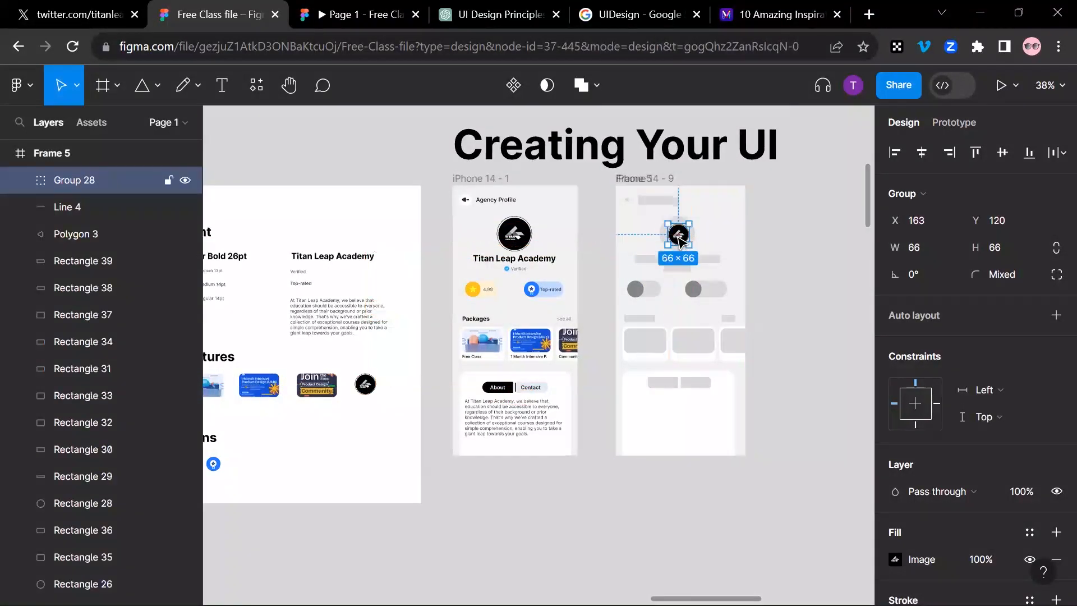
- Enlarge the logo copy to 128 × 128 about its centre and delete it
scroll(679, 240, up, 4)
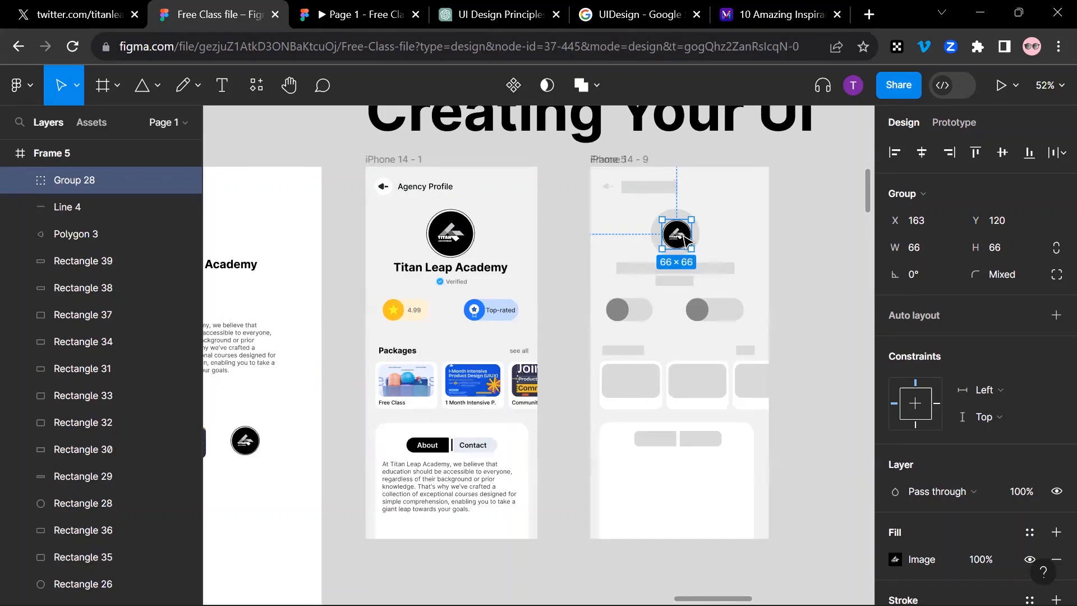
key(alt+shift)
key(alt)
mouse_move(693, 250)
mouse_down()
mouse_move(724, 281)
mouse_move(702, 256)
mouse_up()
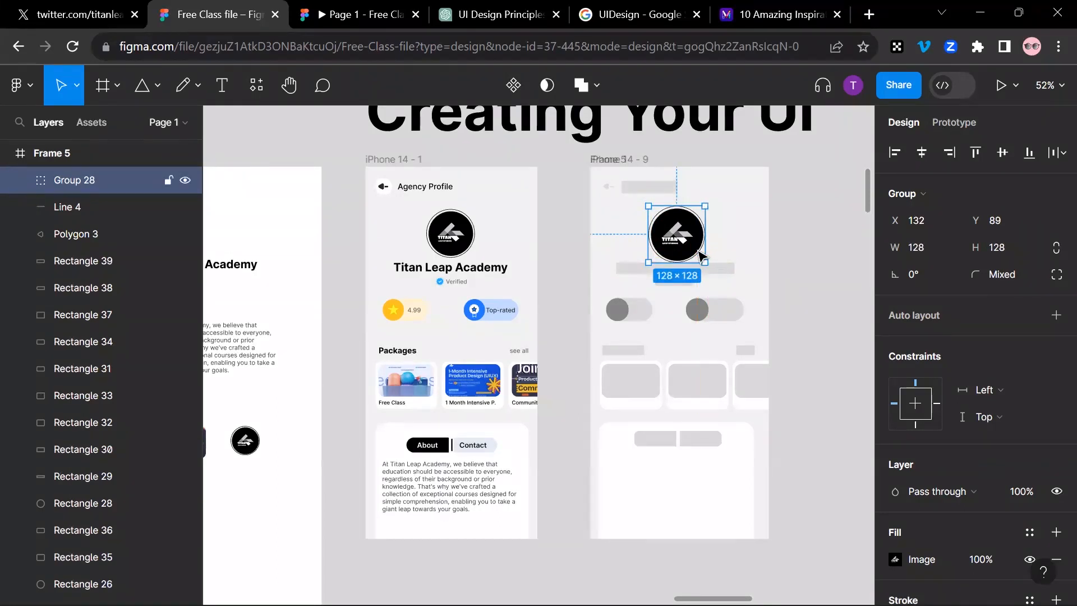
key(Delete)
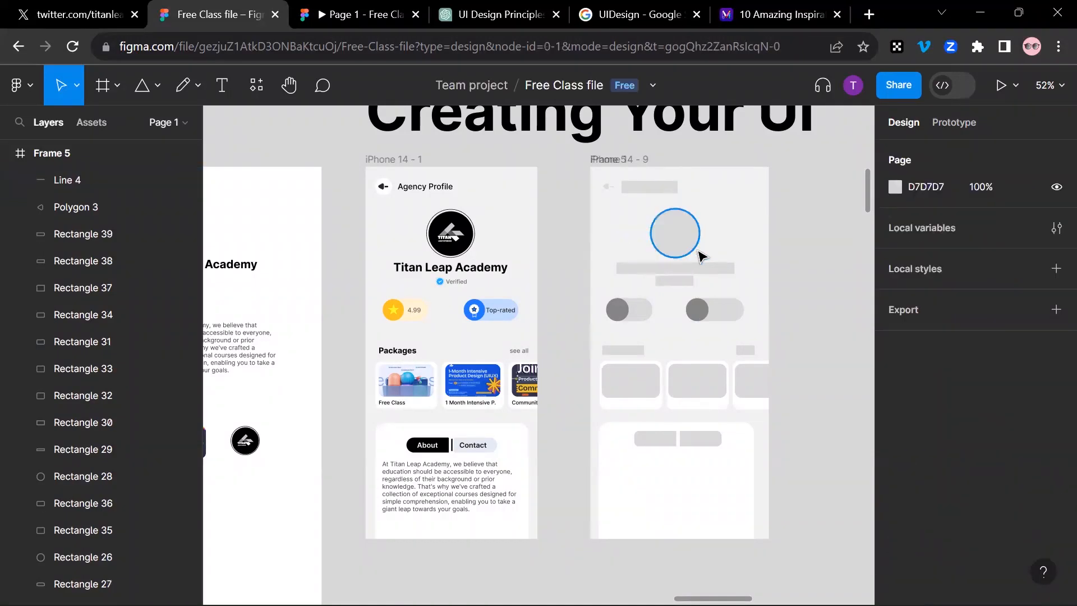
key(ctrl+z)
- Place a fresh 66 × 66 copy of the round logo at the centre of the avatar placeholder
drag(245, 440, 675, 232)
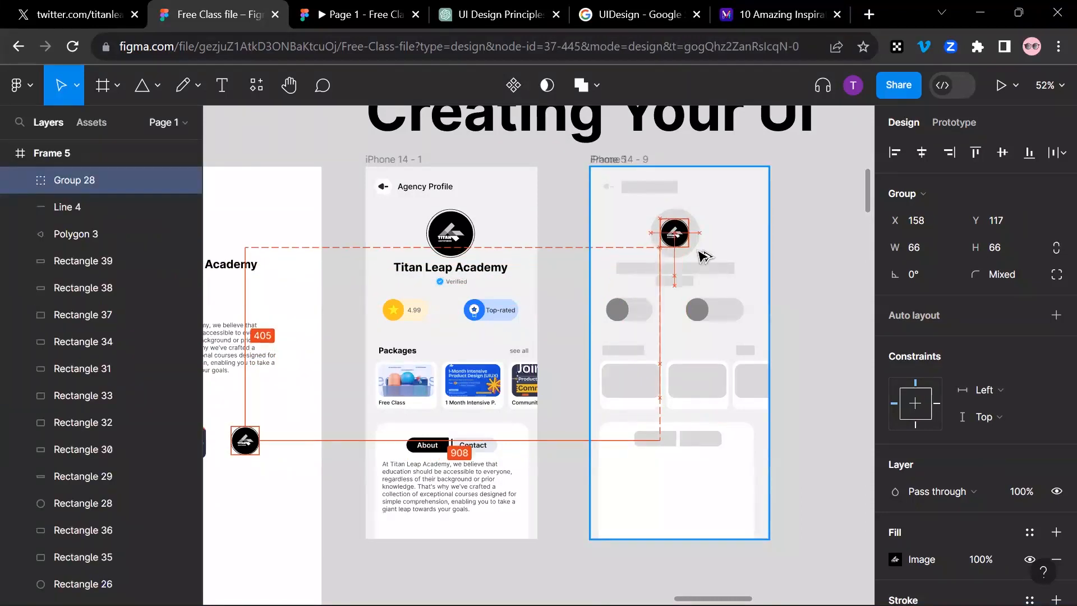
key(alt)
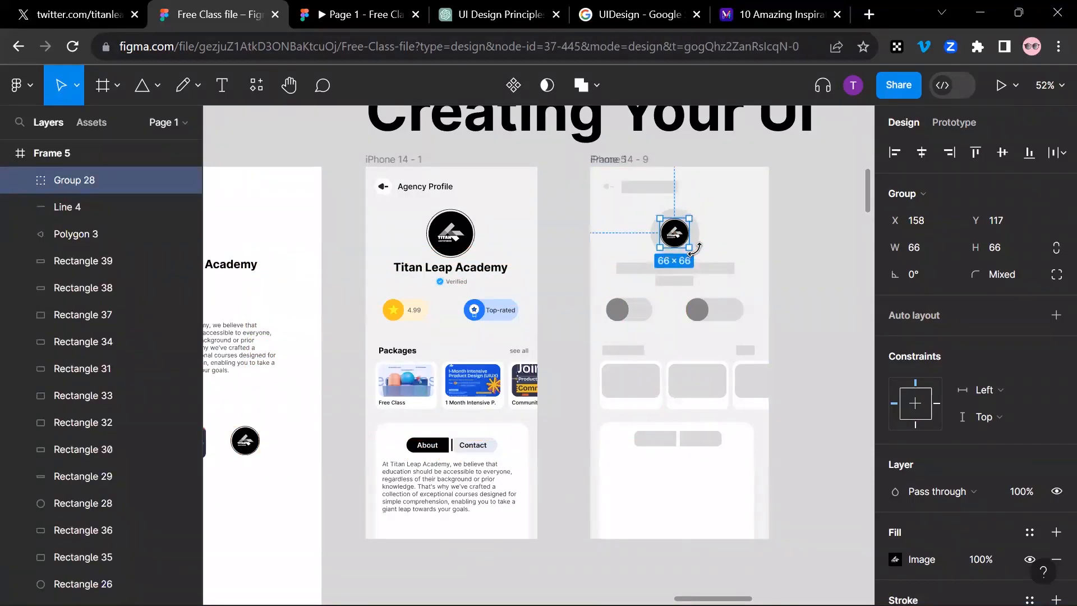
click(699, 254)
click(699, 254)
key(alt)
mouse_move(695, 250)
mouse_down()
mouse_move(712, 270)
mouse_move(701, 259)
mouse_up()
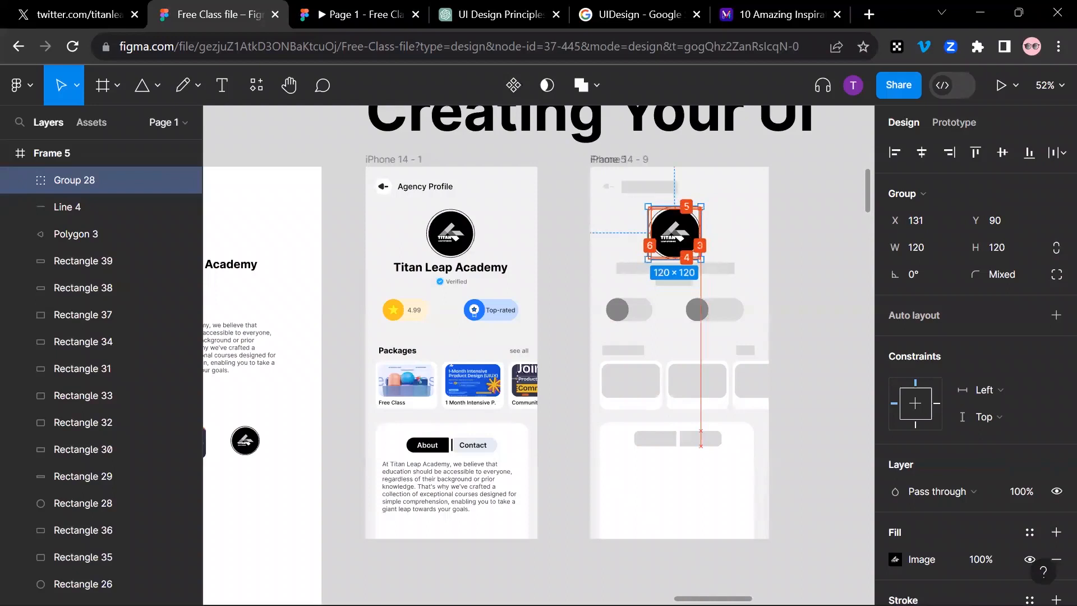
key(ctrl+z)
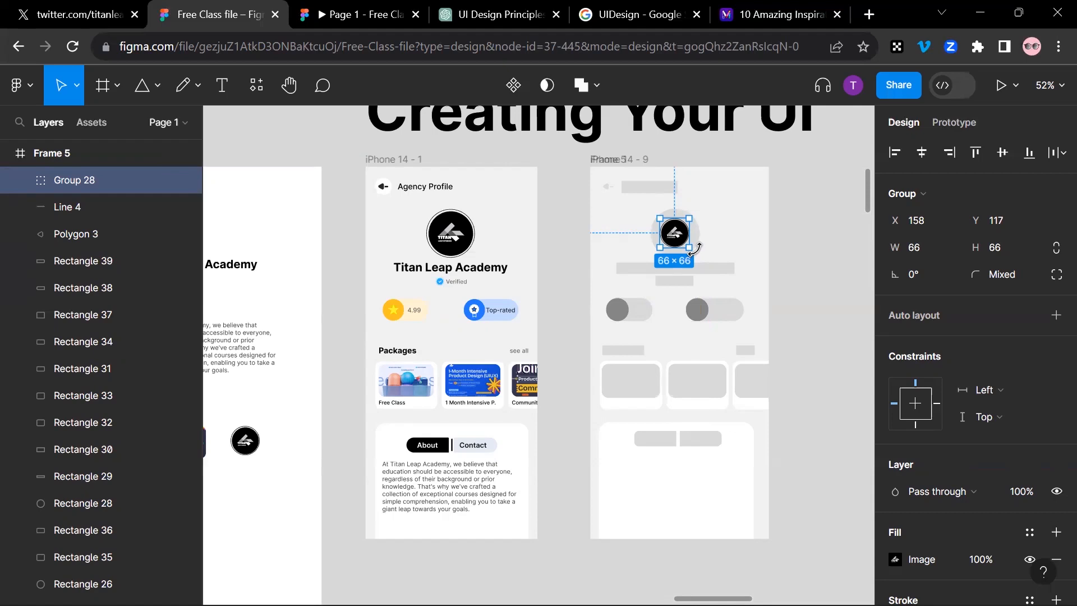
- Scale the logo copy proportionally about its centre to 120 × 120 so it covers the avatar placeholder
drag(694, 249, 701, 255)
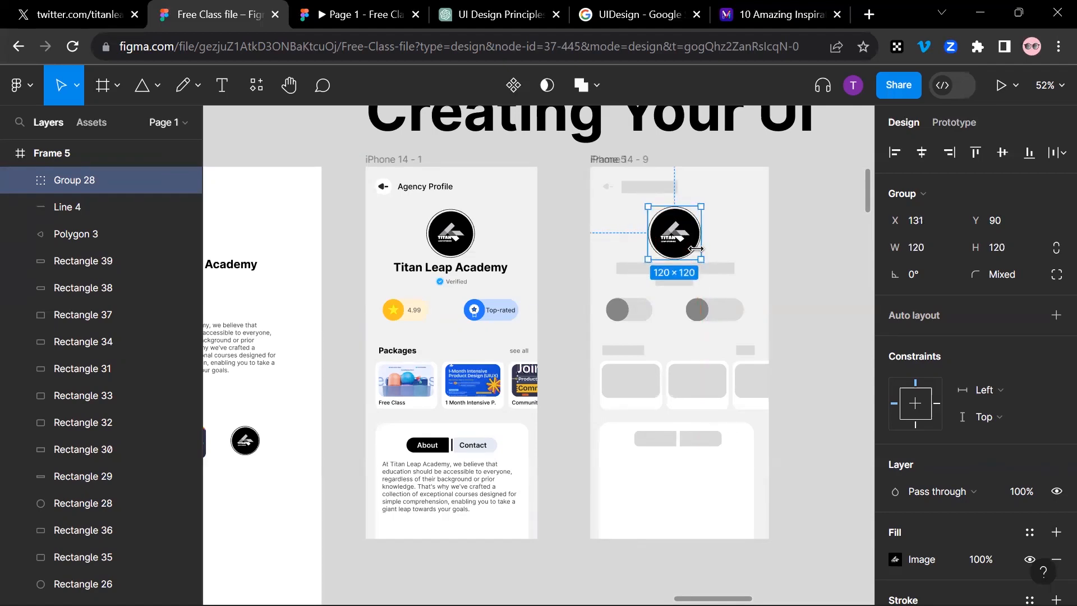
click(701, 255)
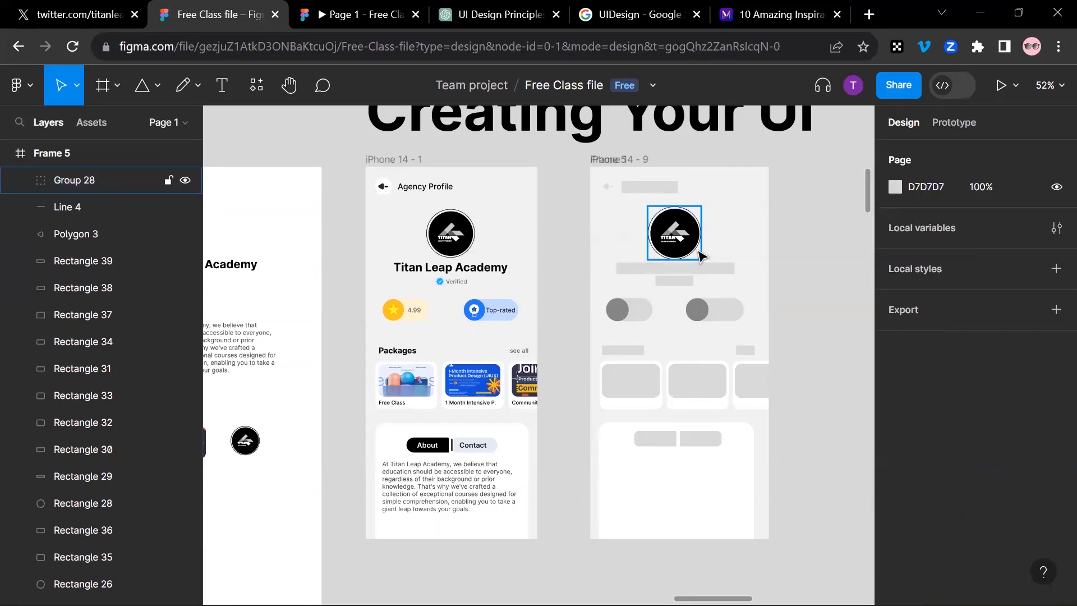
- Examine the fonts, pictures and icons in Frame 2 and the text placeholders below the logo in Frame 5
scroll(702, 256, left, 6)
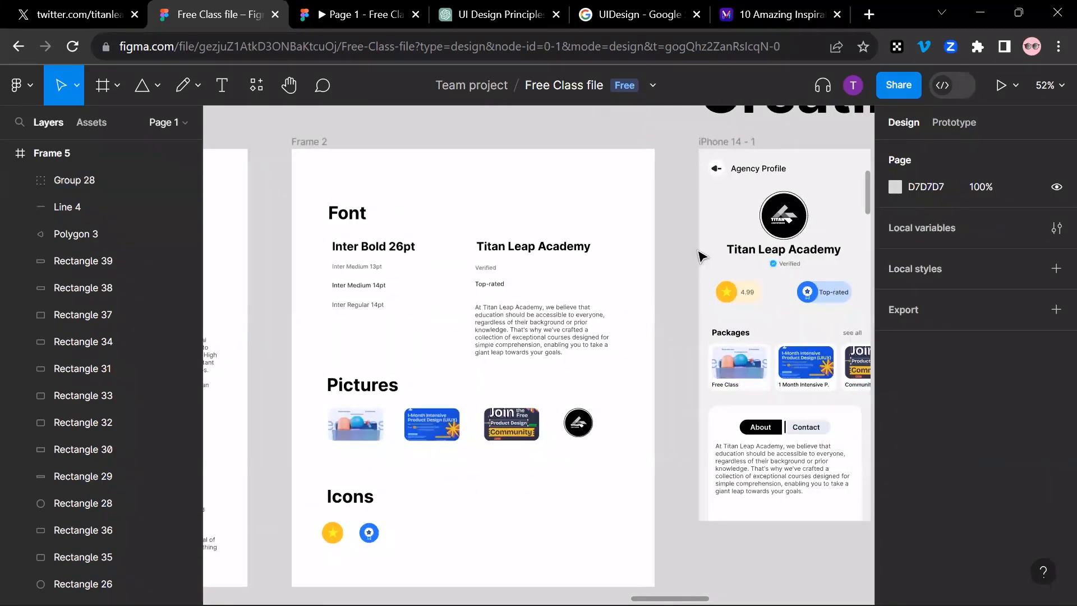
scroll(702, 256, right, 6)
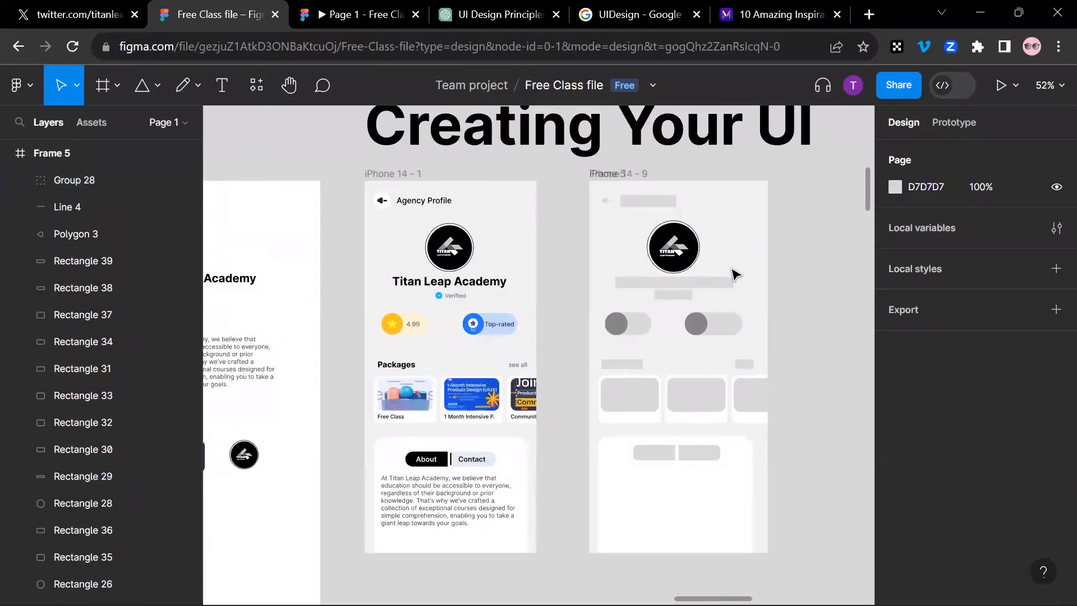
scroll(681, 289, up, 10)
scroll(680, 289, right, 5)
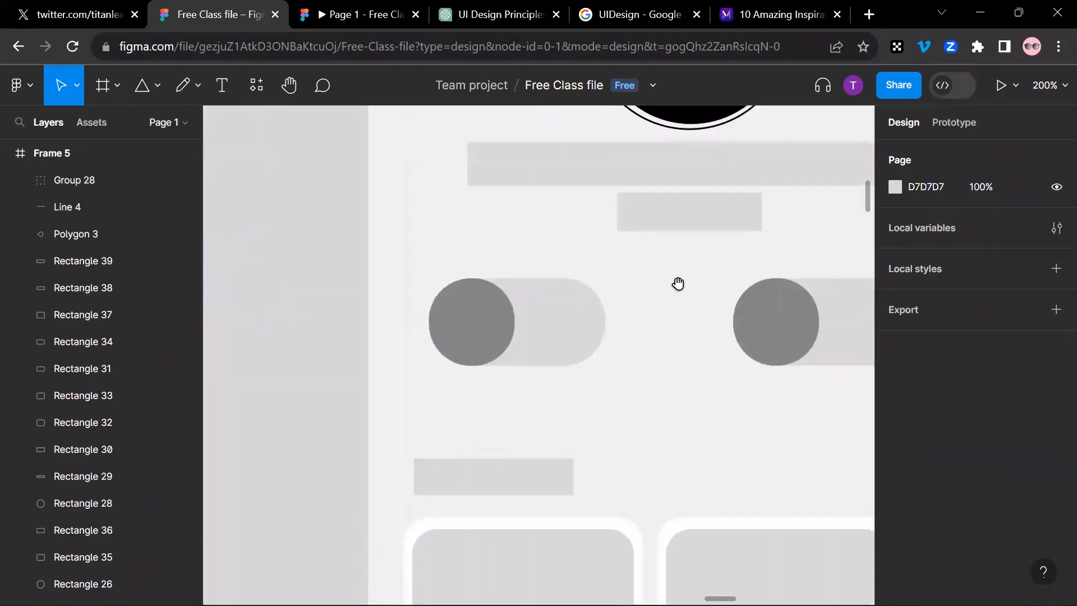
scroll(678, 283, up, 3)
scroll(678, 284, right, 3)
scroll(681, 290, up, 2)
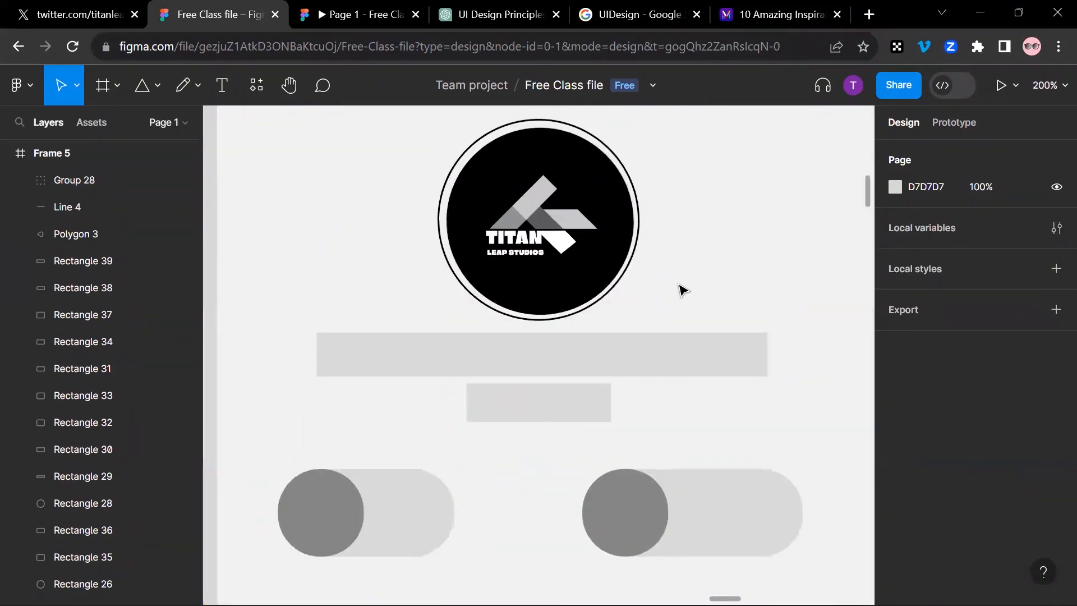
- Examine the finished agency profile screen beside the Frame 5 wireframe and its text placeholders
key(t)
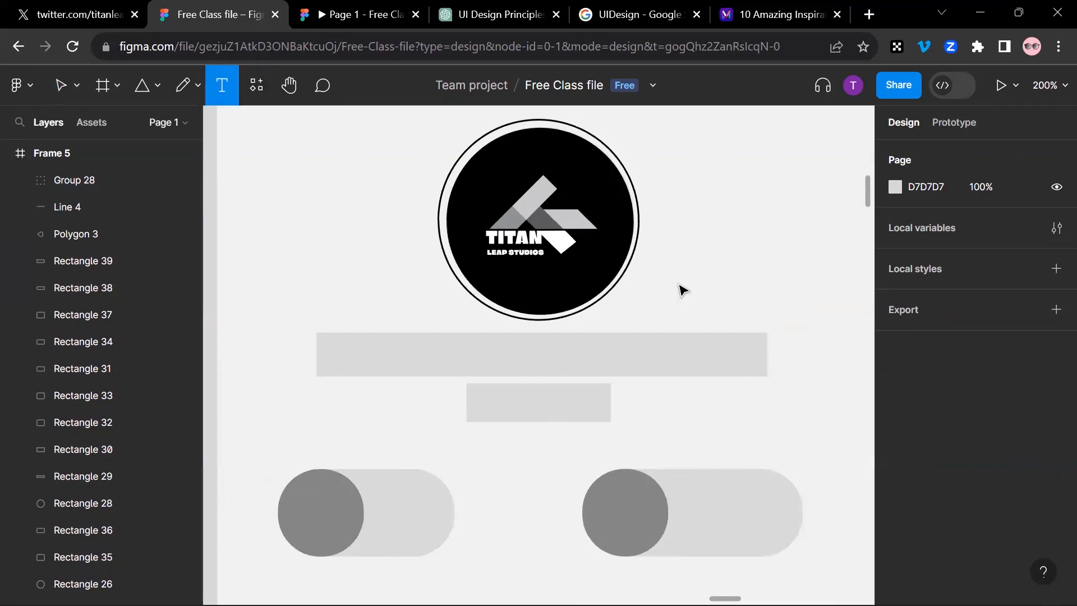
scroll(680, 286, up, 3)
scroll(678, 283, down, 10)
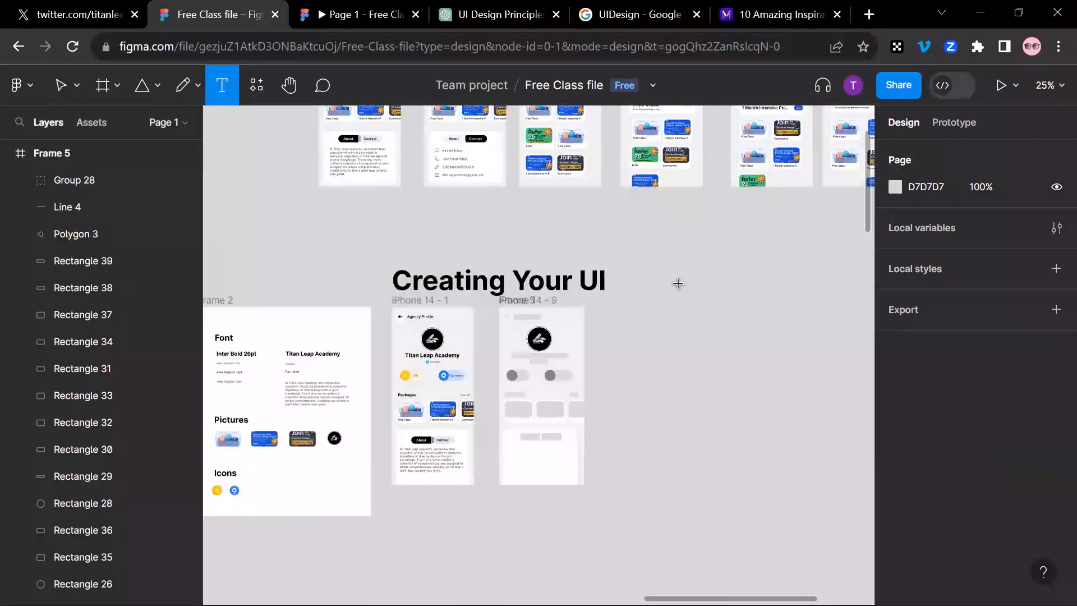
scroll(678, 283, down, 4)
scroll(677, 283, up, 3)
scroll(678, 284, down, 4)
scroll(678, 283, up, 6)
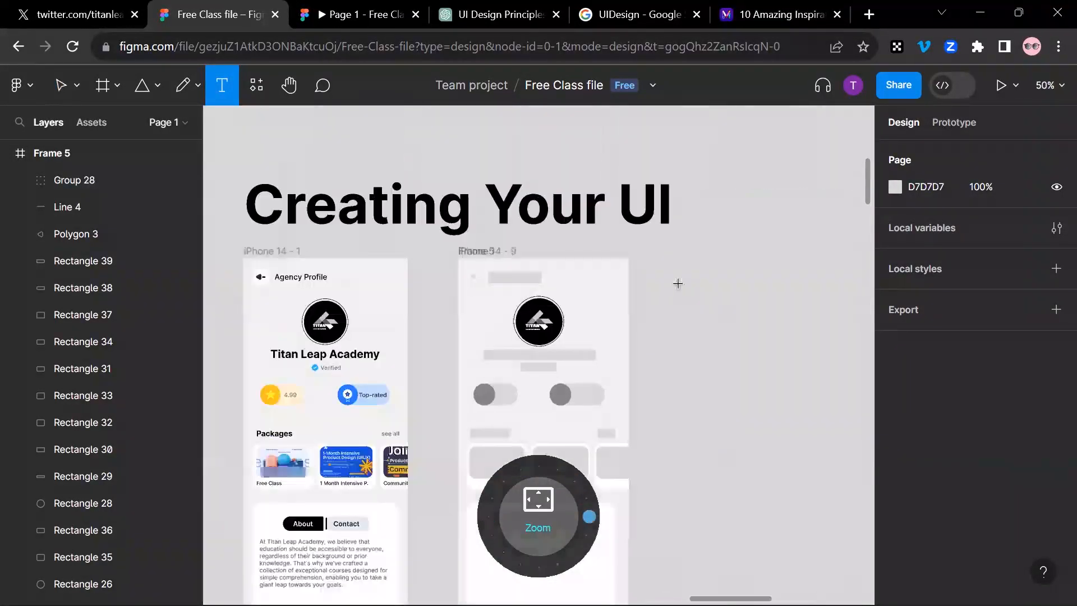
scroll(679, 284, up, 5)
click(335, 354)
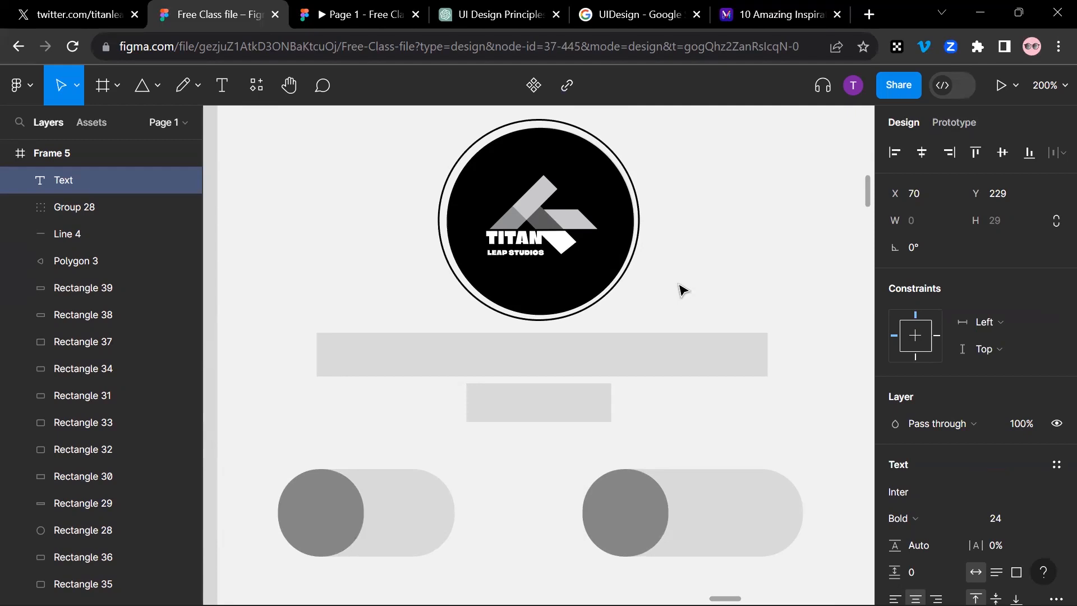
text(d)
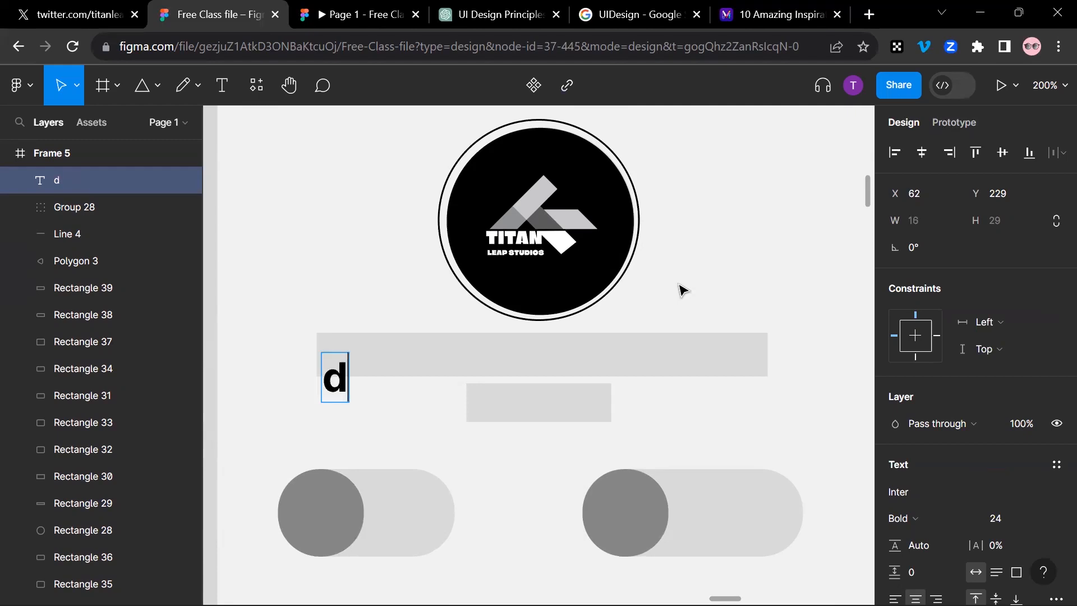
key(ctrl+a)
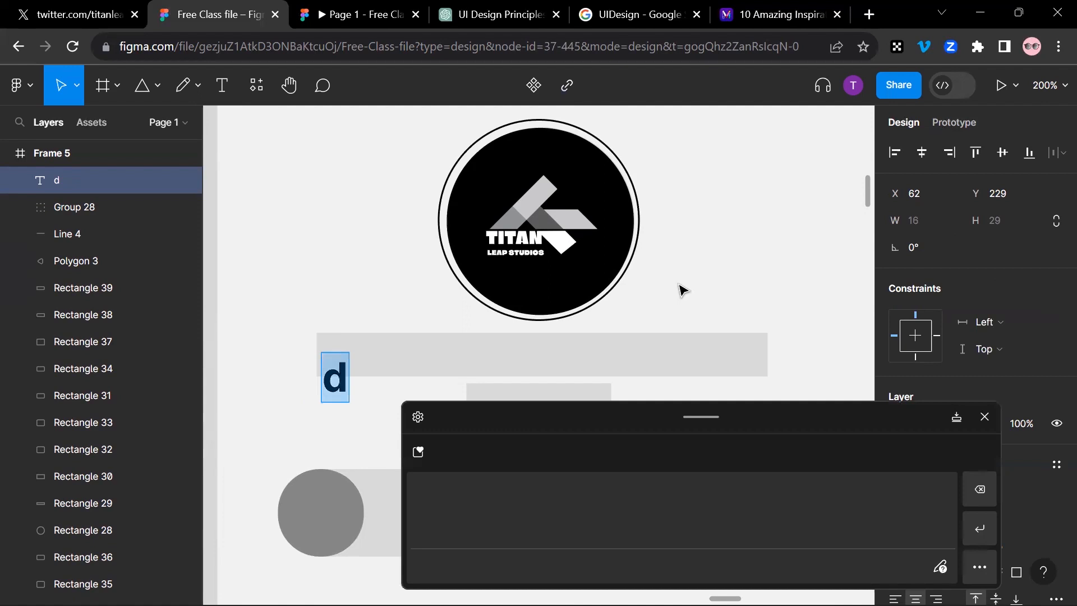
key(BackSpace)
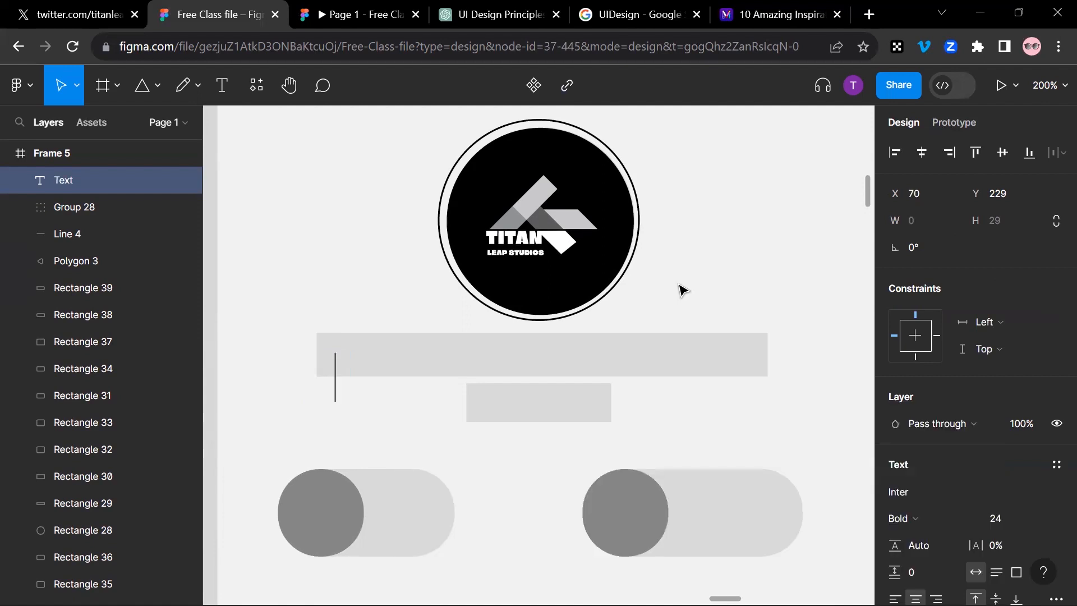
click(682, 290)
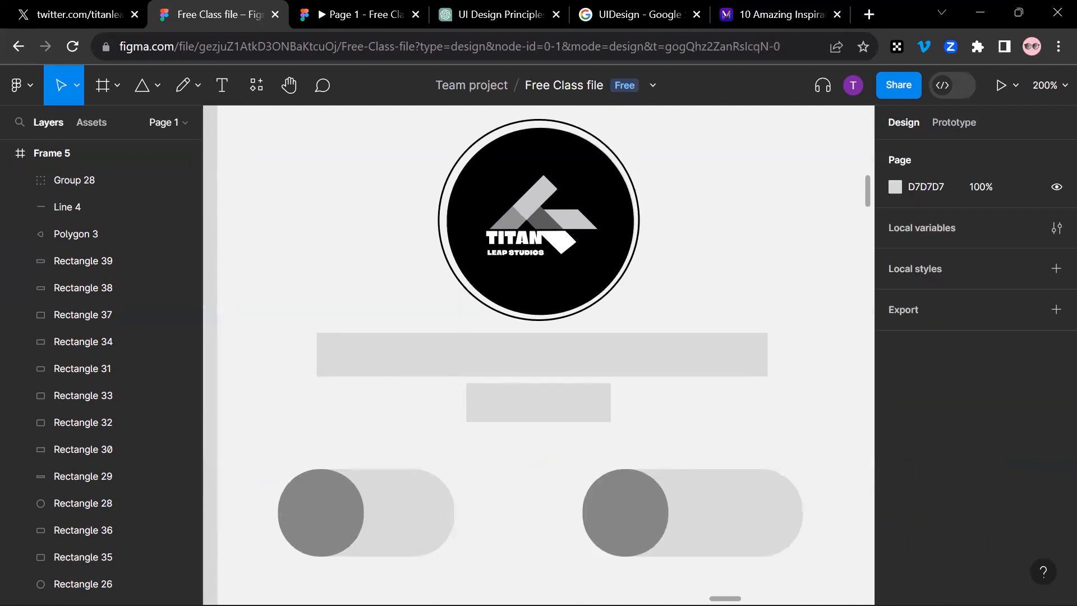
key(ctrl+z)
key(Escape)
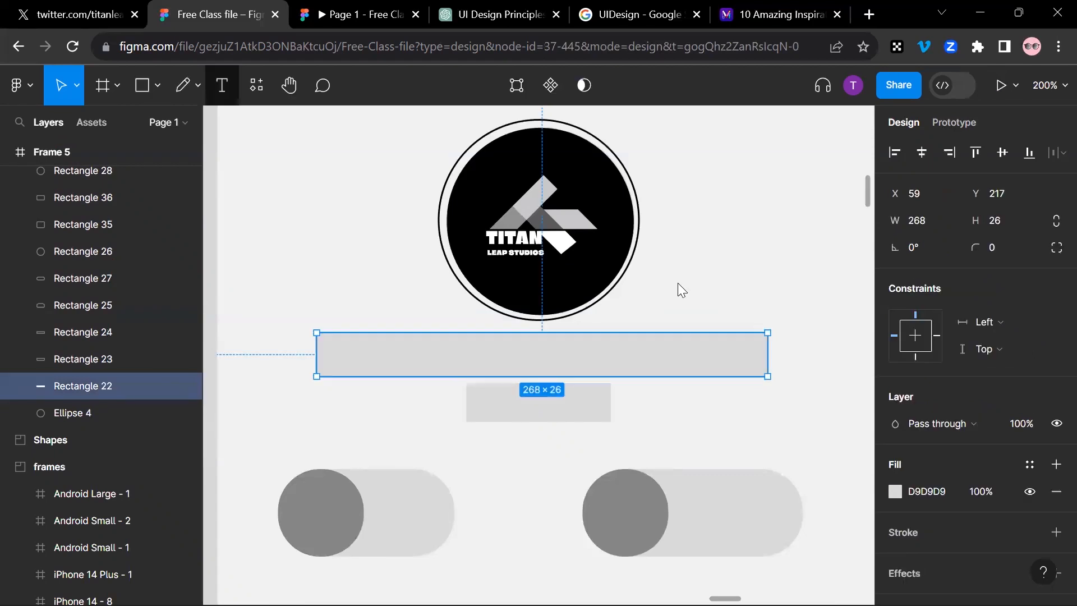
key(t)
key(Escape)
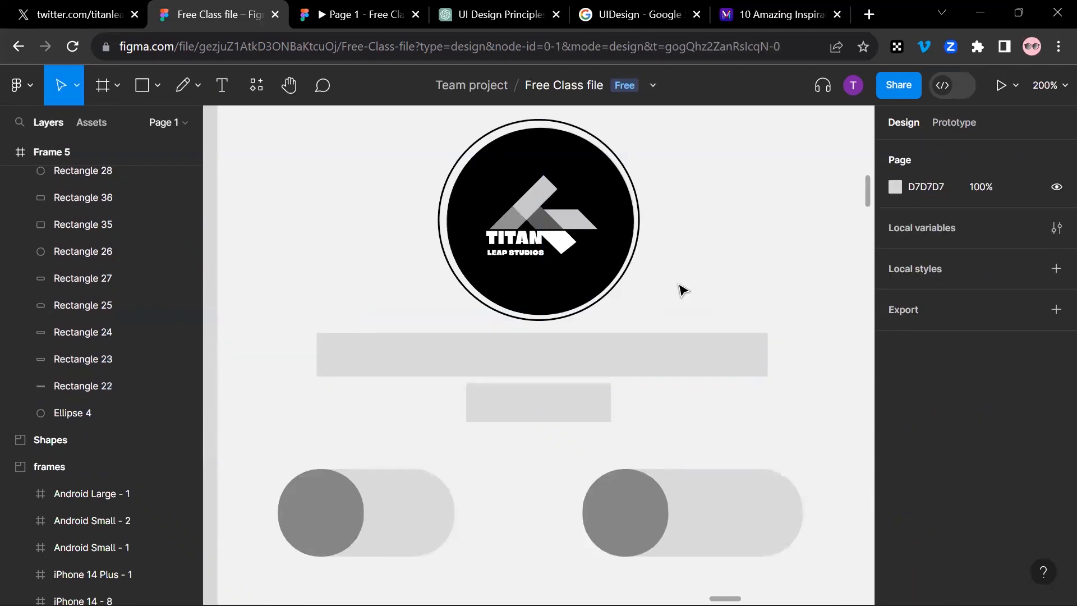
key(t)
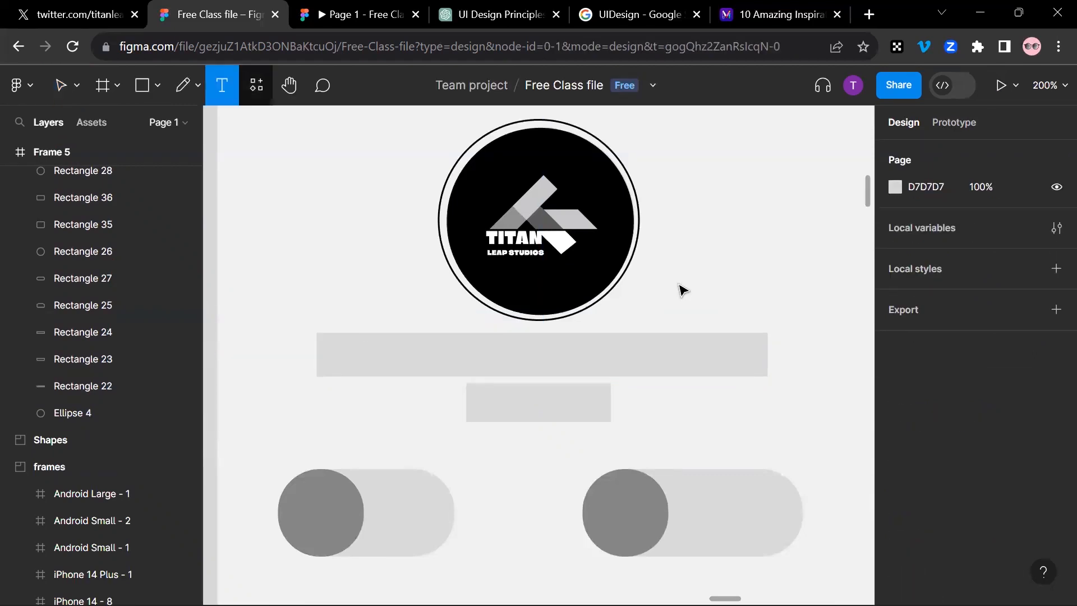
click(366, 324)
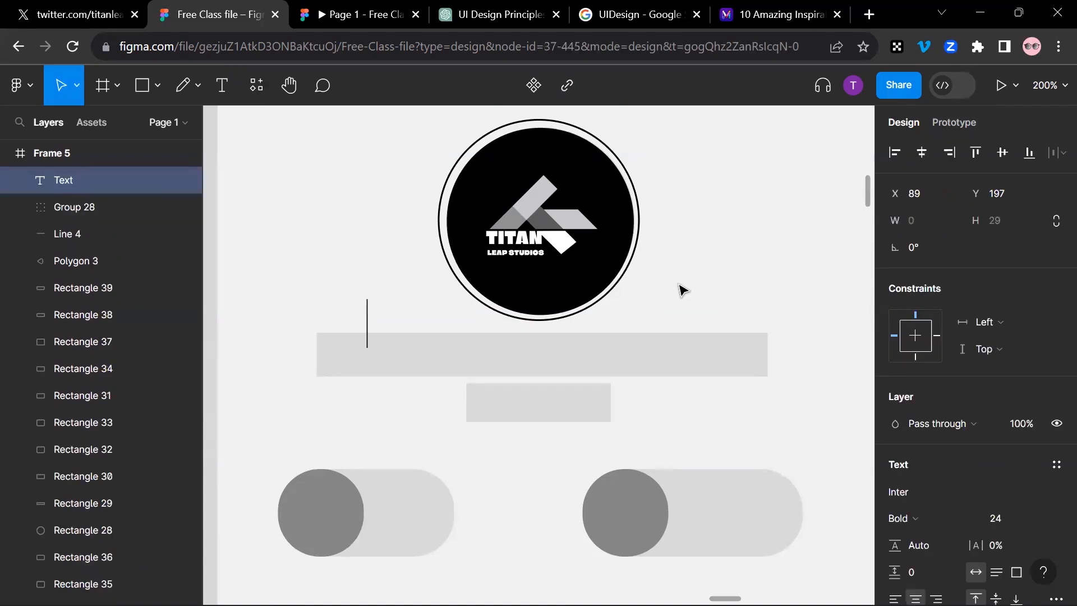
click(350, 247)
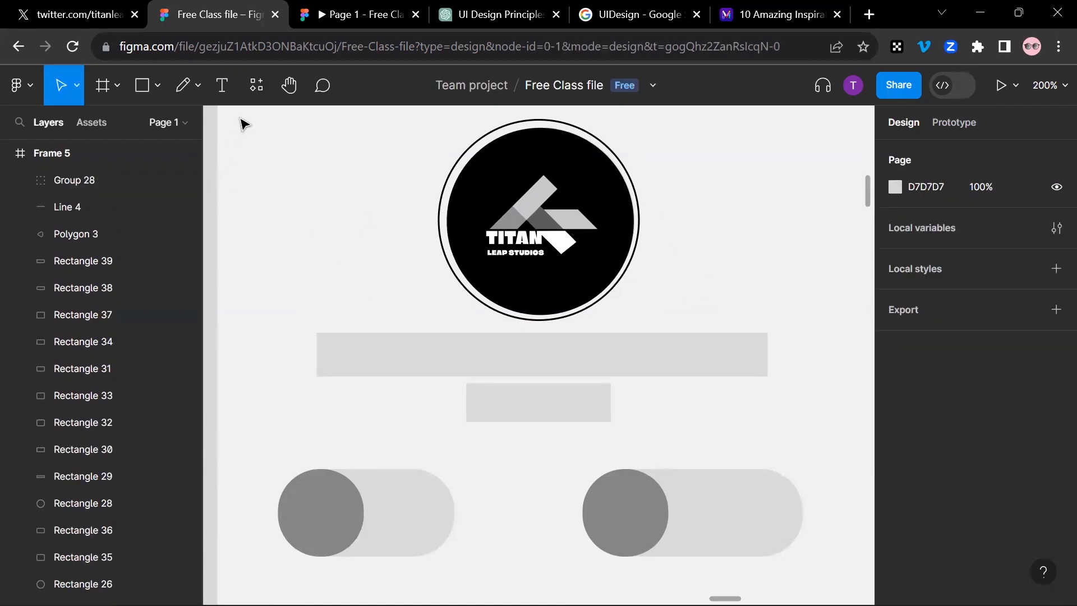
click(222, 84)
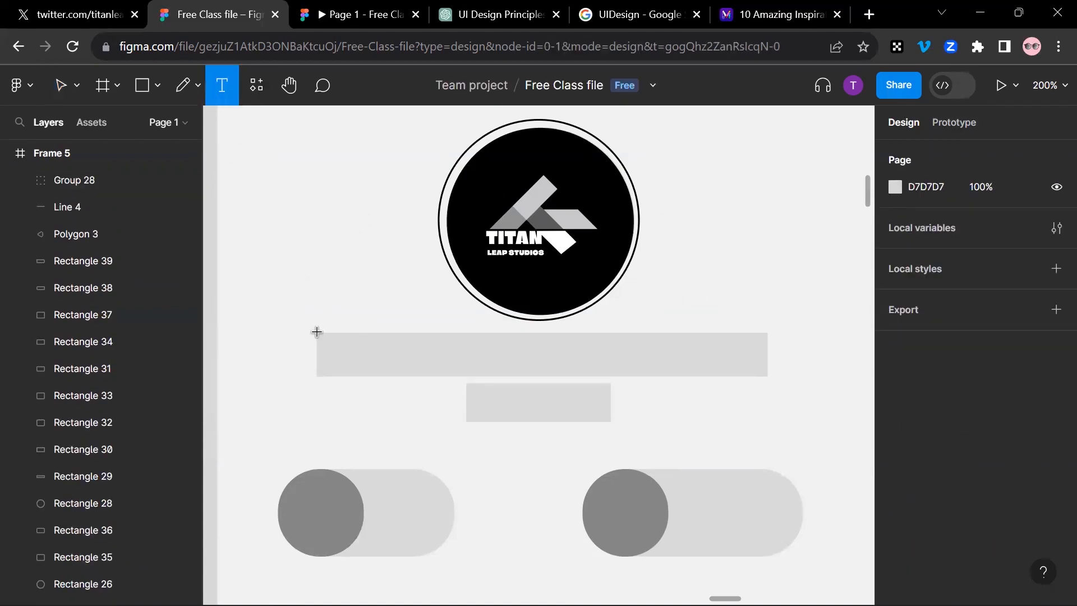
click(355, 354)
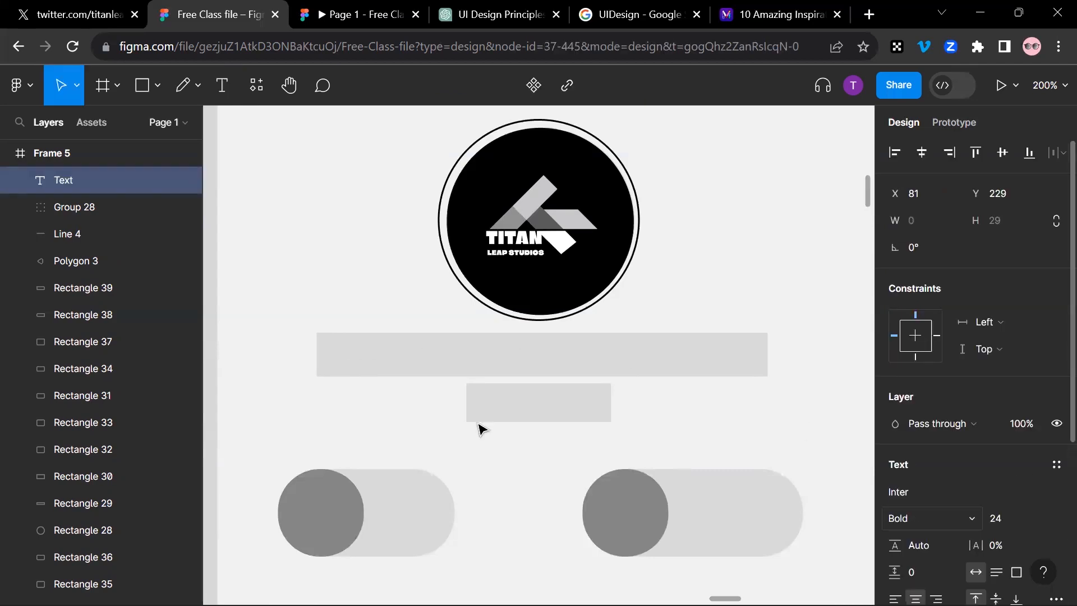
- Check the font specifications and sample texts in Frame 2 against the Frame 5 wireframe
scroll(406, 402, down, 10)
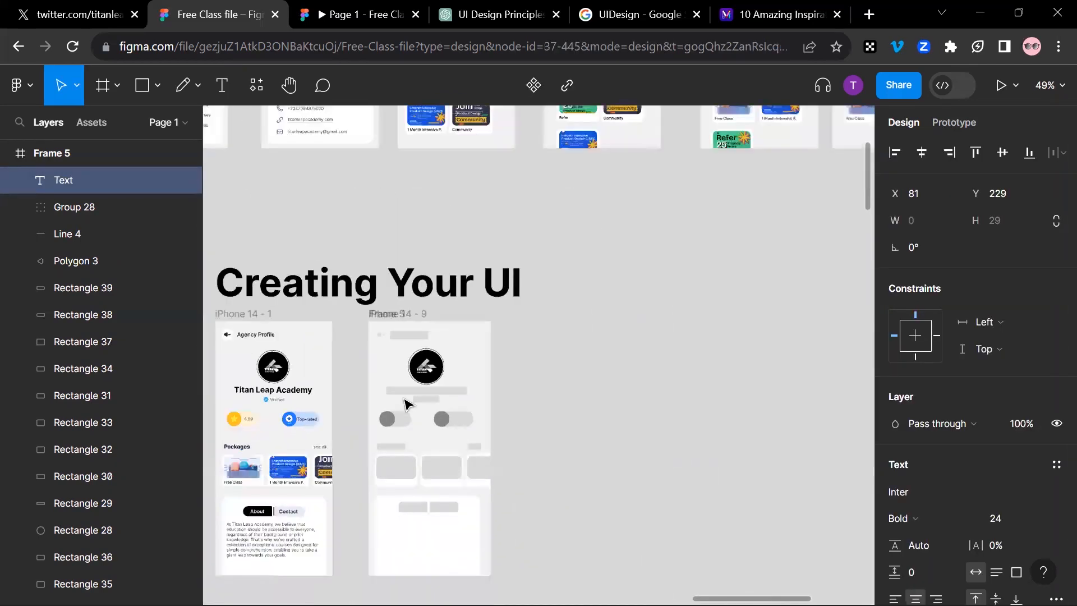
scroll(406, 401, down, 5)
key(space)
drag(289, 363, 510, 346)
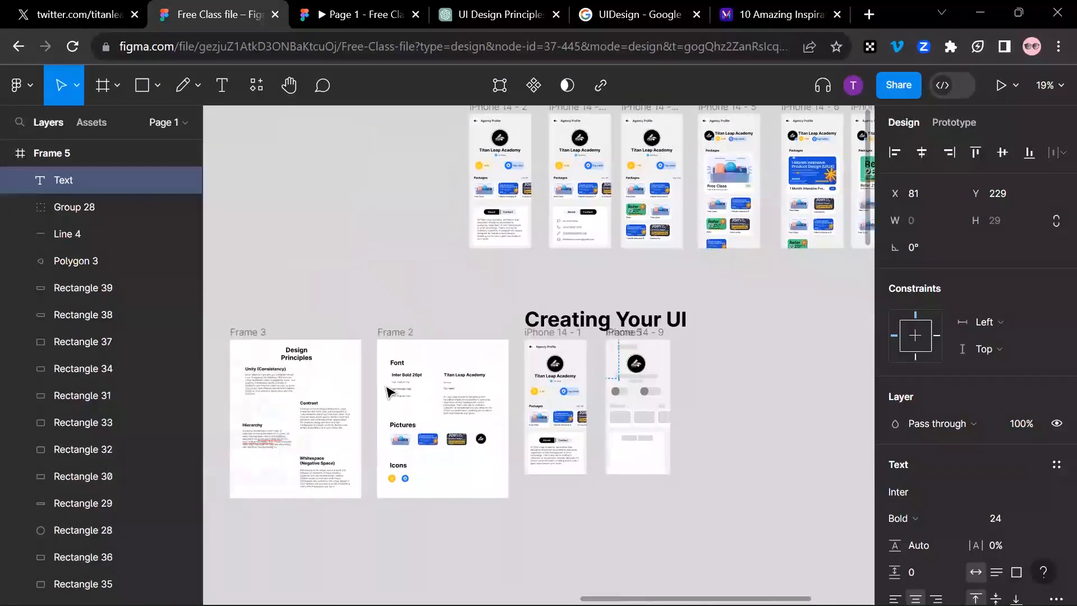
scroll(431, 379, up, 8)
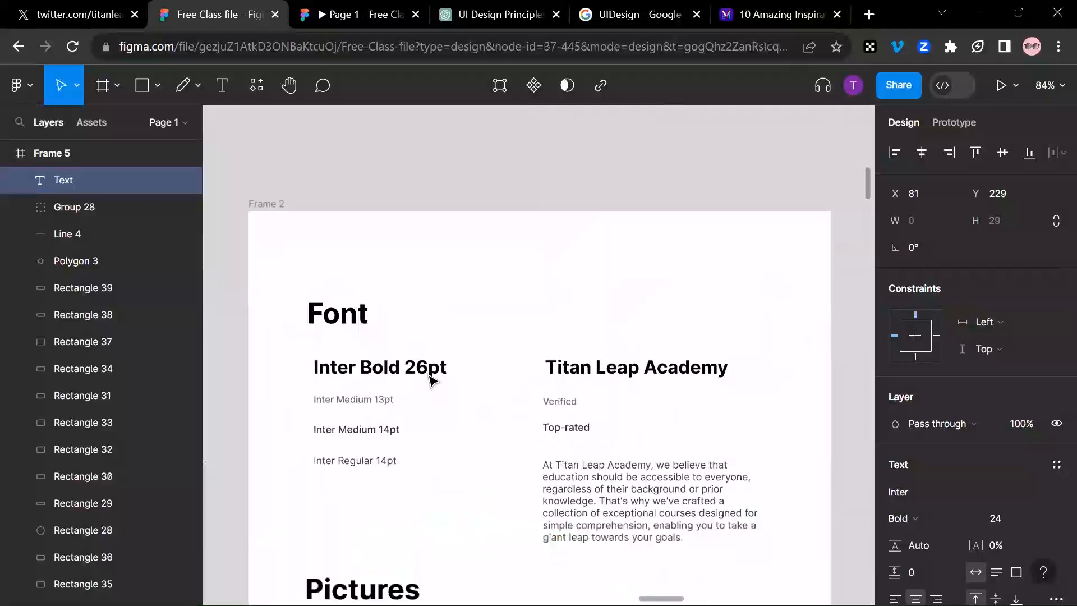
scroll(527, 344, right, 5)
scroll(204, 328, right, 5)
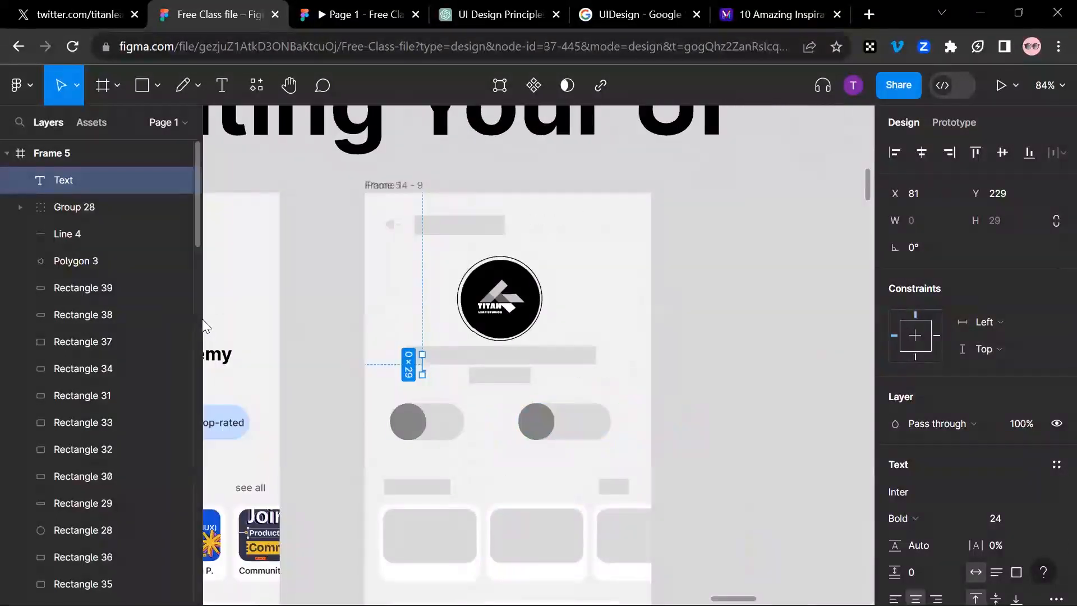
- Delete the empty text layer on the name placeholder in Frame 5
click(443, 389)
click(428, 371)
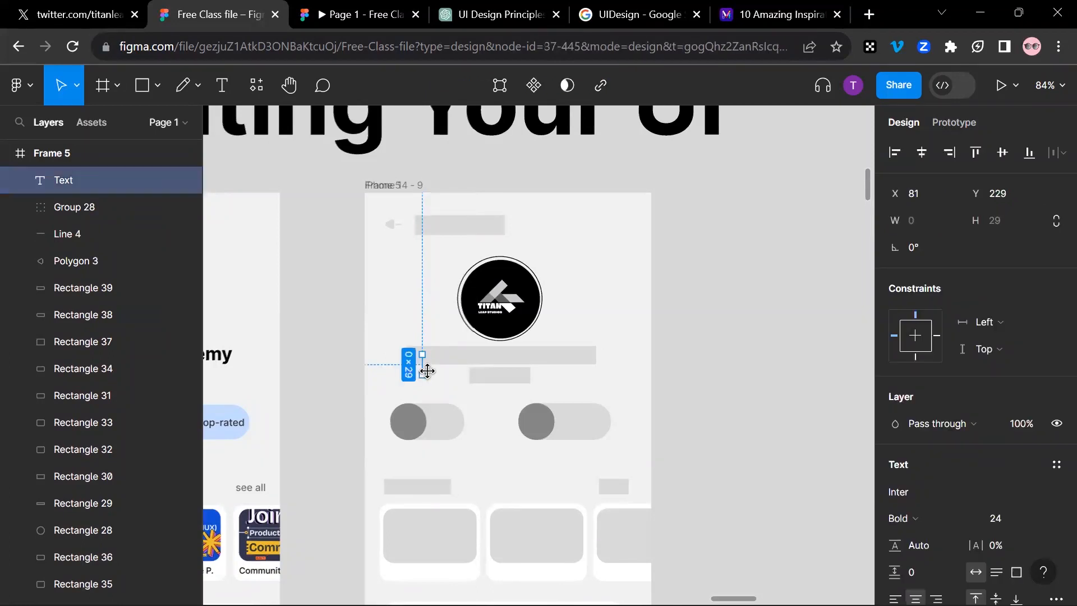
key(Delete)
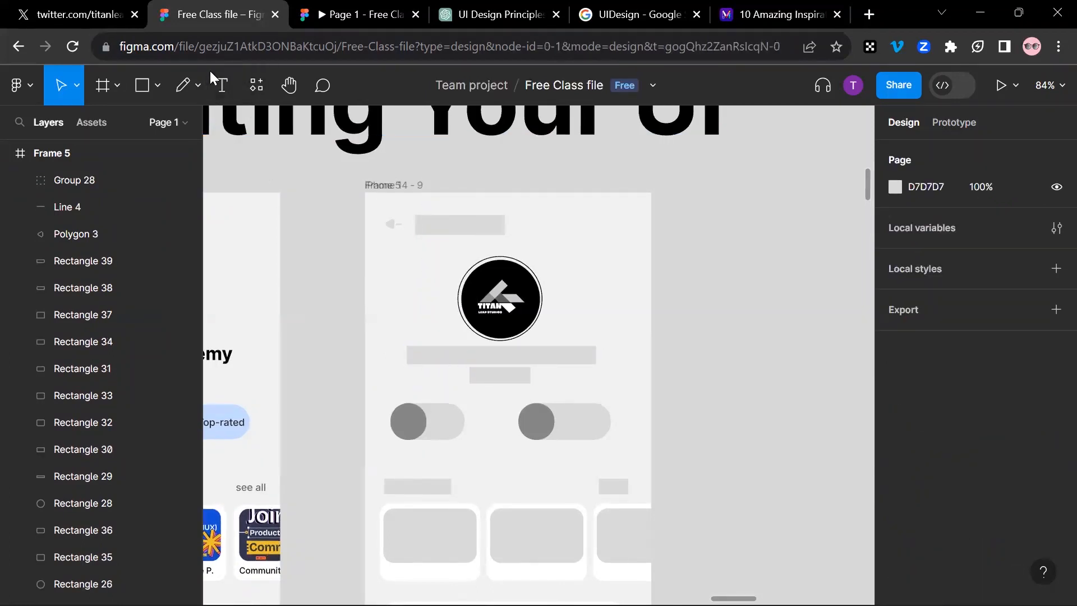
- Add the text "Titan Leap Academy" to Frame 5 and move it onto the wide placeholder below the logo, at X 62, Y 216
click(221, 85)
scroll(537, 361, up, 3)
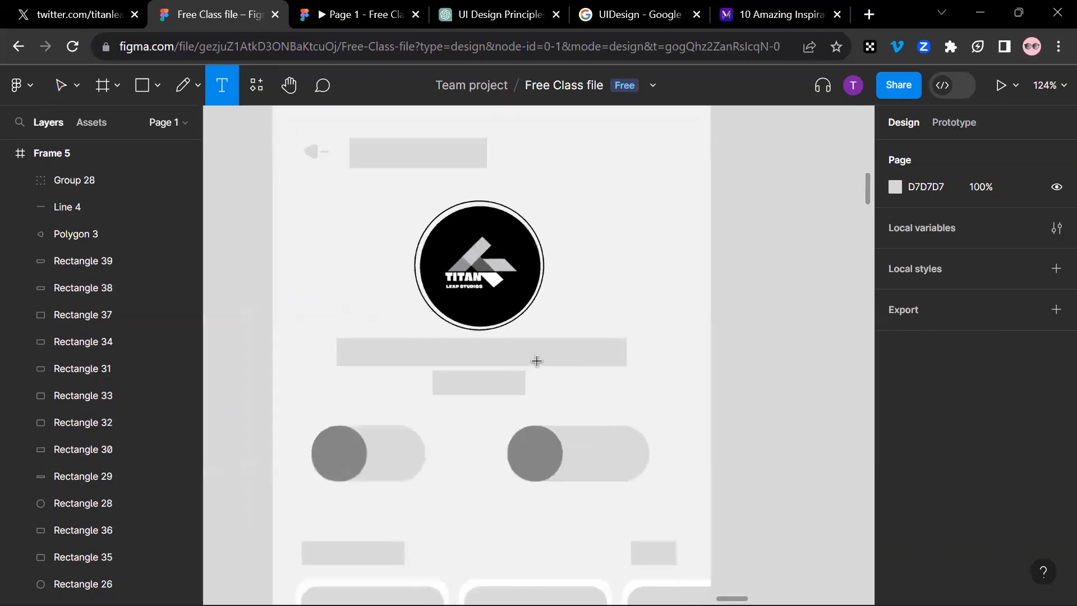
click(368, 355)
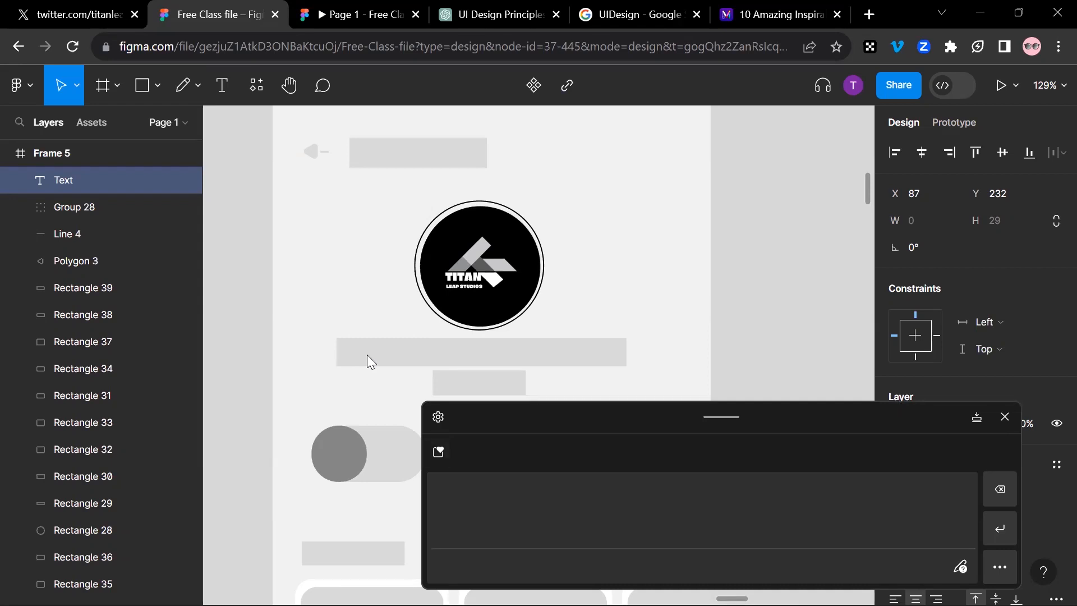
mouse_move(442, 481)
mouse_down()
mouse_move(502, 473)
mouse_move(478, 548)
mouse_up()
drag(510, 489, 521, 543)
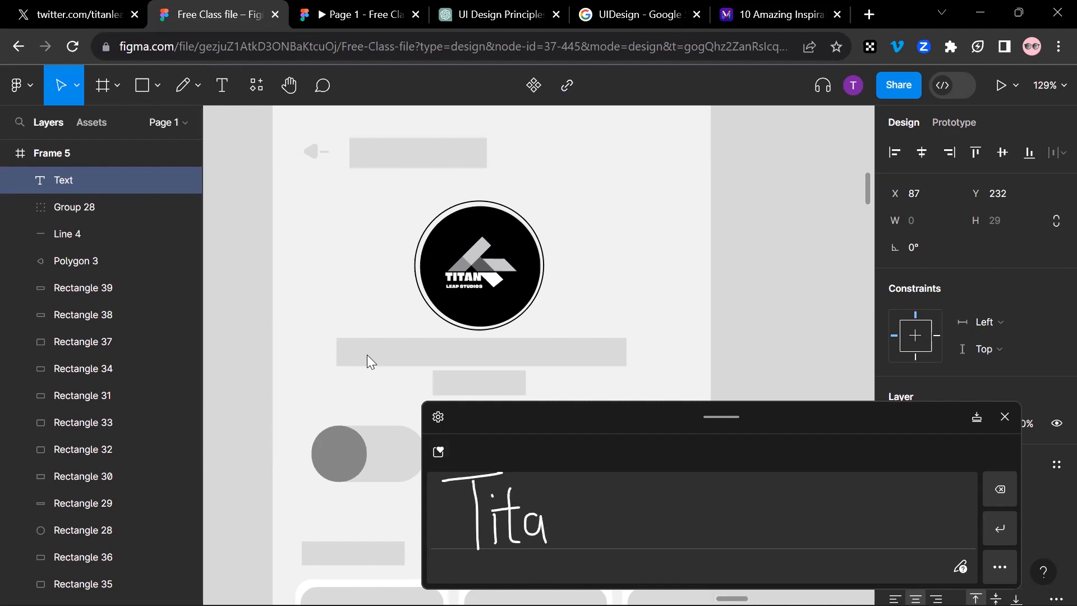
mouse_move(587, 512)
mouse_down()
mouse_move(622, 537)
mouse_move(623, 516)
mouse_move(642, 535)
mouse_move(664, 515)
mouse_move(675, 558)
mouse_up()
mouse_move(672, 508)
mouse_down()
mouse_move(674, 534)
mouse_move(806, 544)
mouse_up()
drag(823, 489, 830, 538)
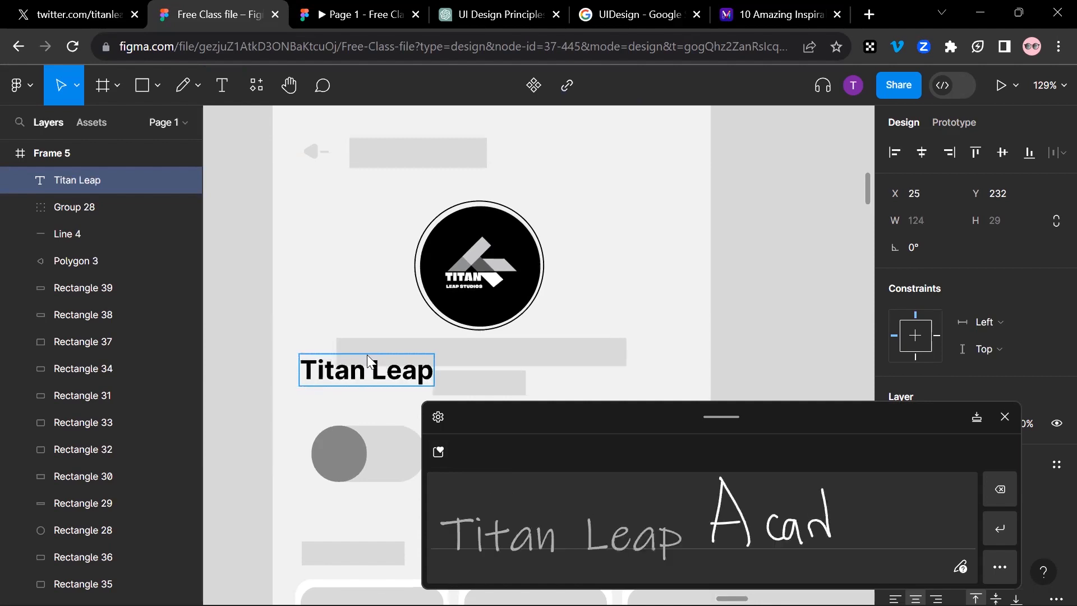
drag(896, 523, 900, 572)
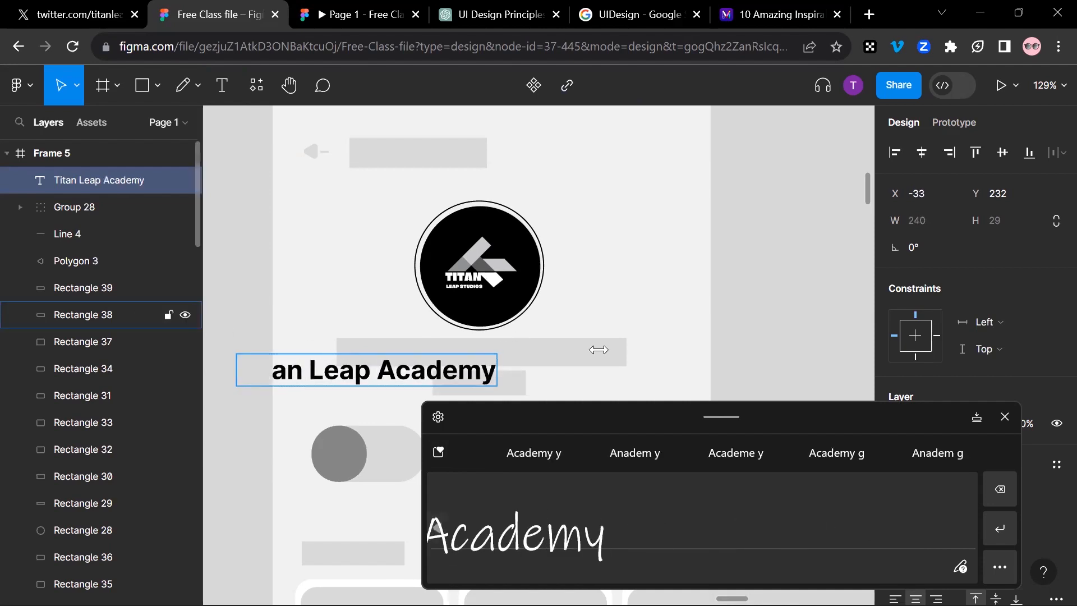
click(1005, 416)
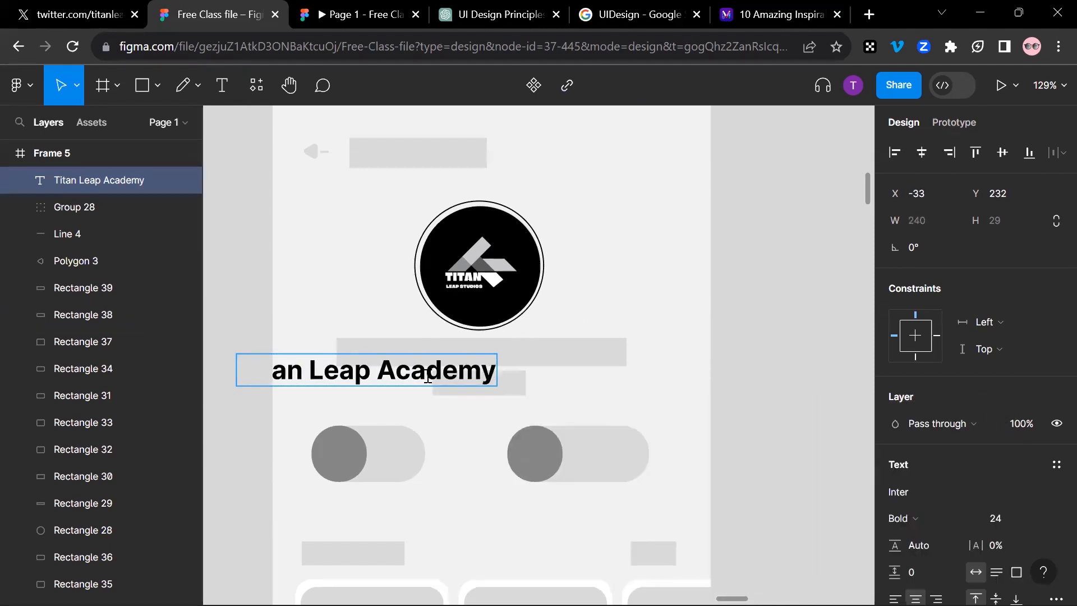
key(Escape)
drag(381, 380, 496, 362)
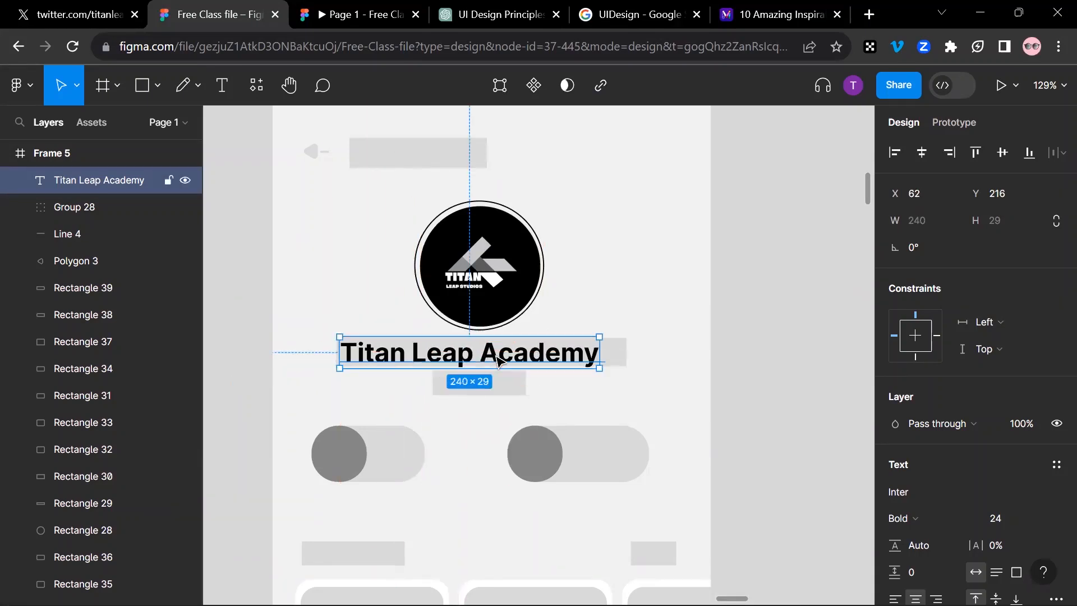
- Retype the heading below the logo as "Titan Leap Academy" and centre it horizontally under the logo at X 71
double_click(497, 360)
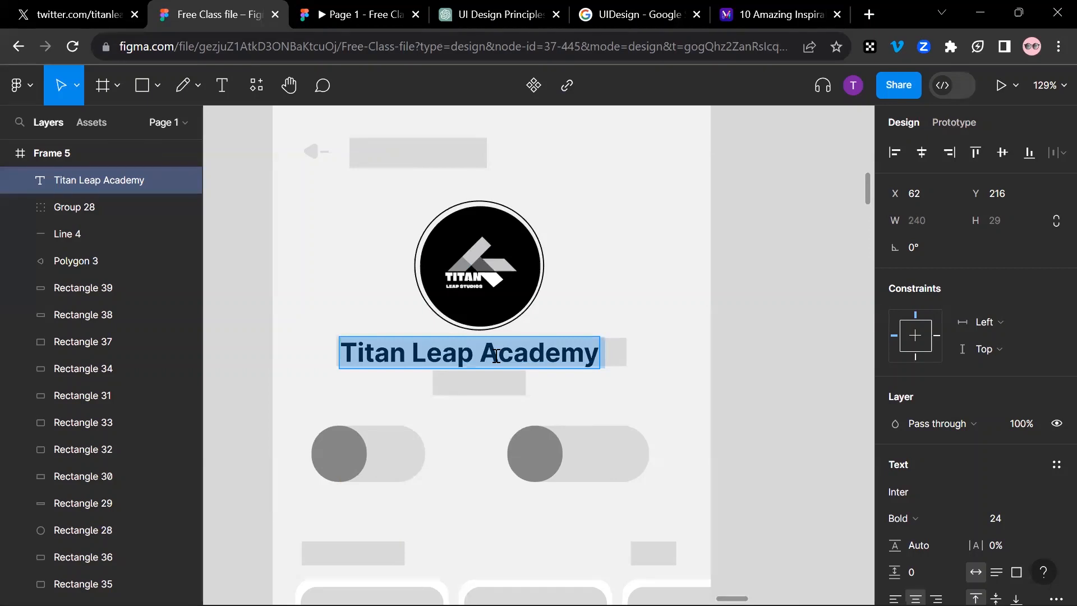
text(T)
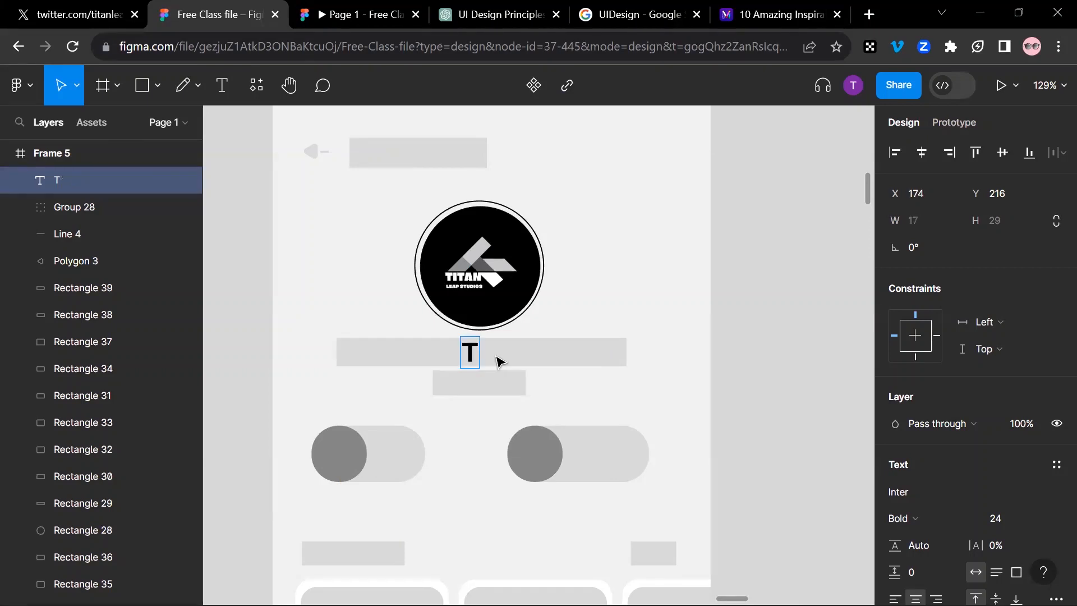
text(itan )
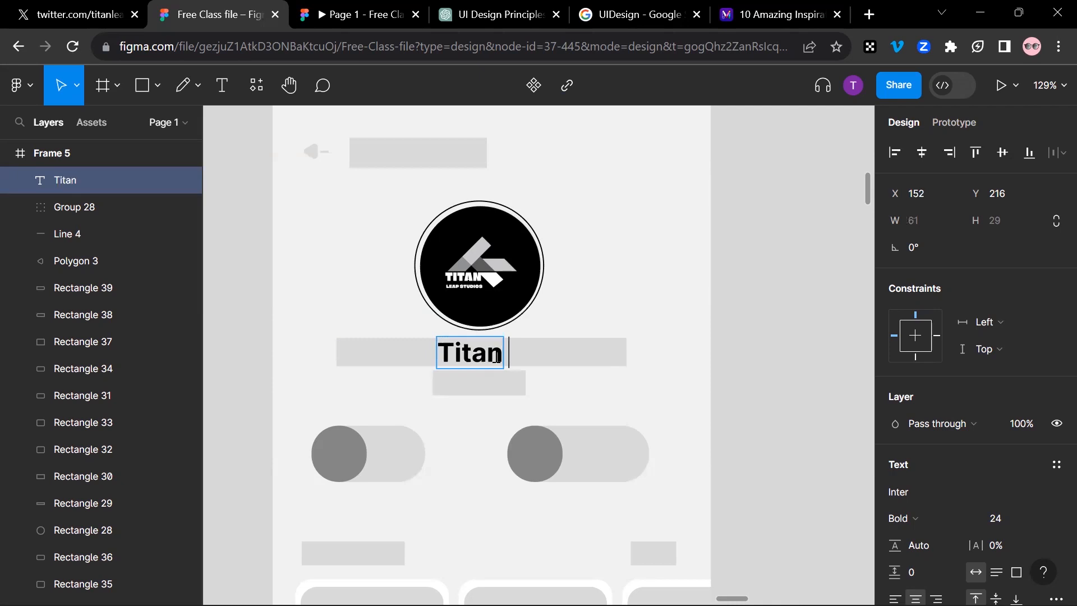
text(Leap A)
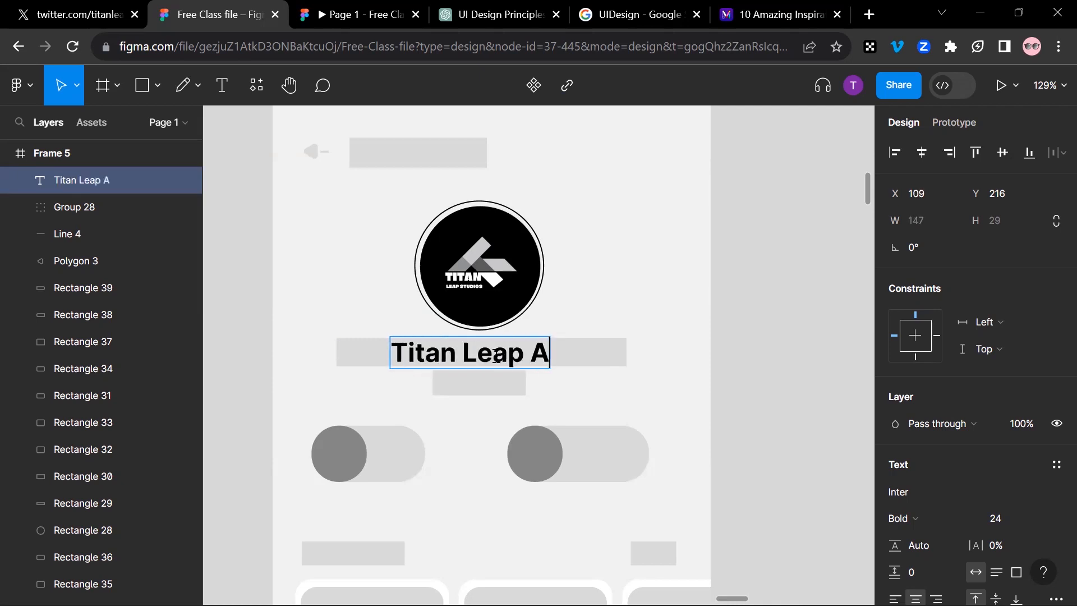
text(cademy)
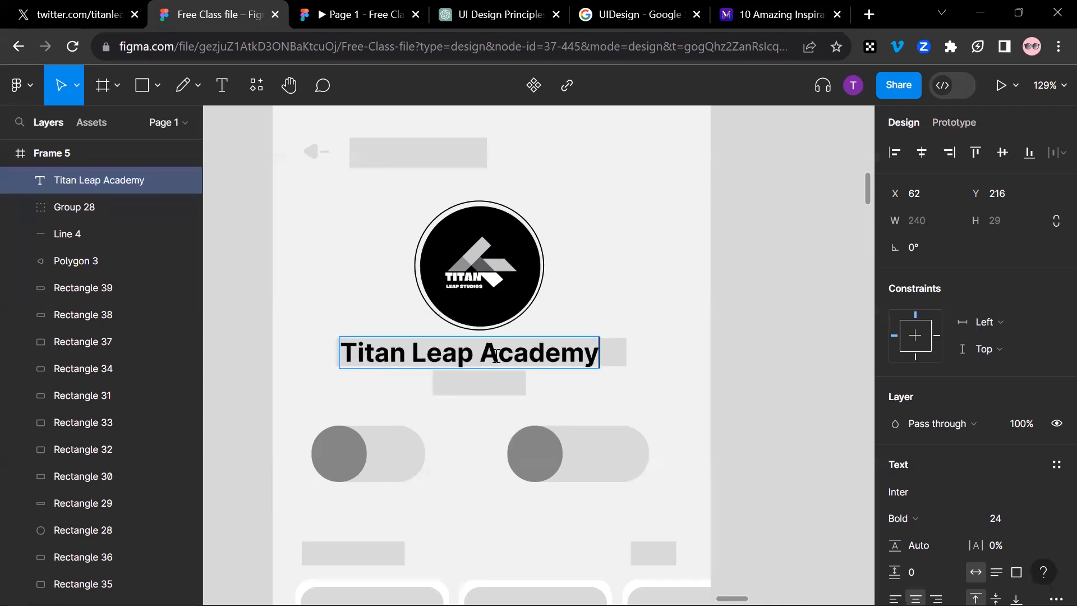
key(Escape)
drag(543, 356, 552, 357)
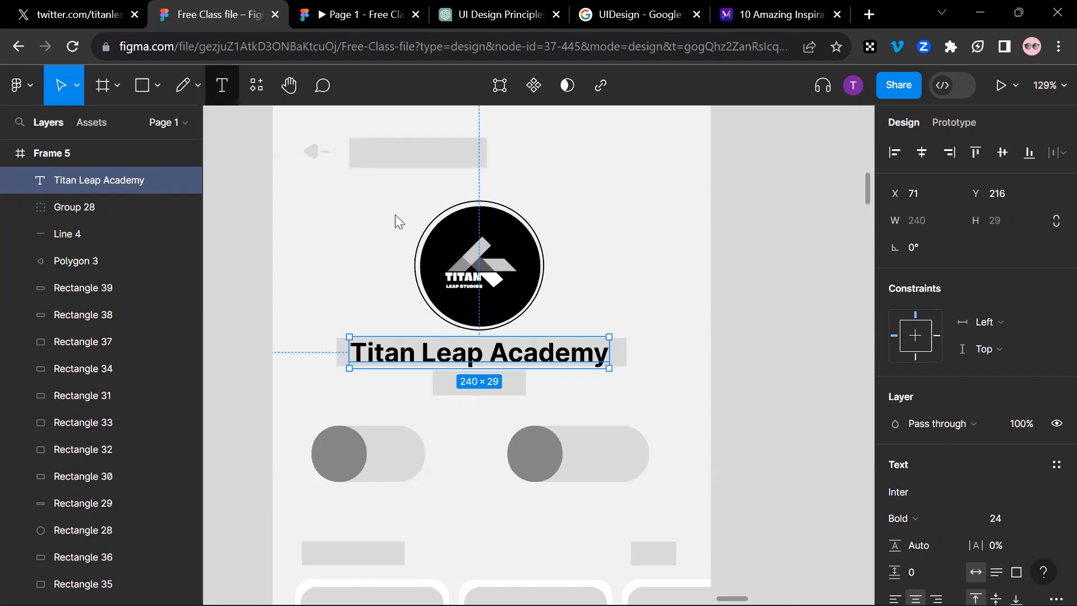
scroll(395, 224, down, 3)
drag(398, 248, 684, 187)
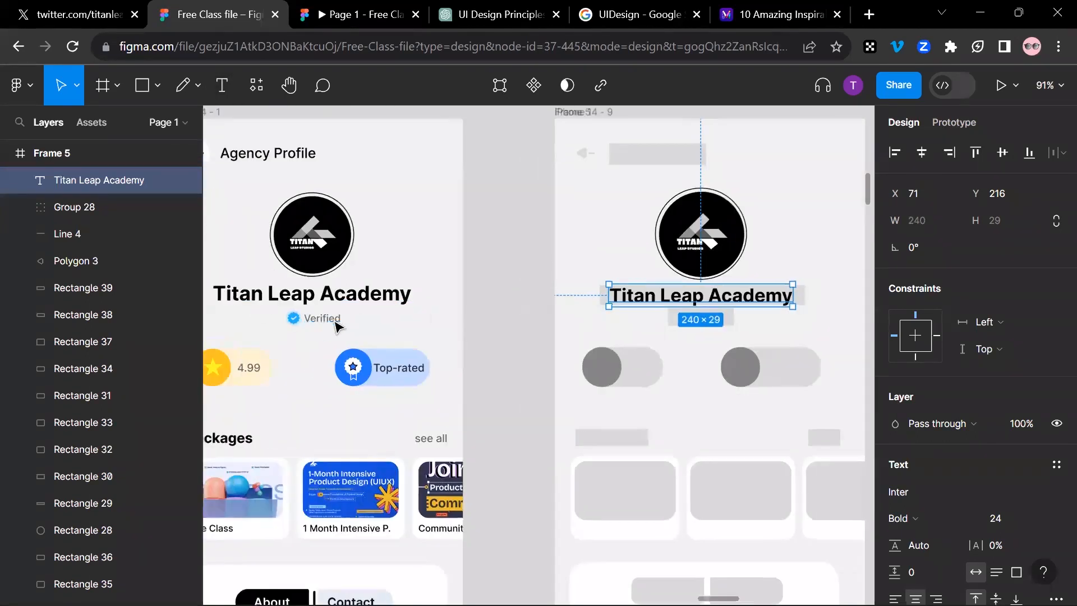
click(523, 311)
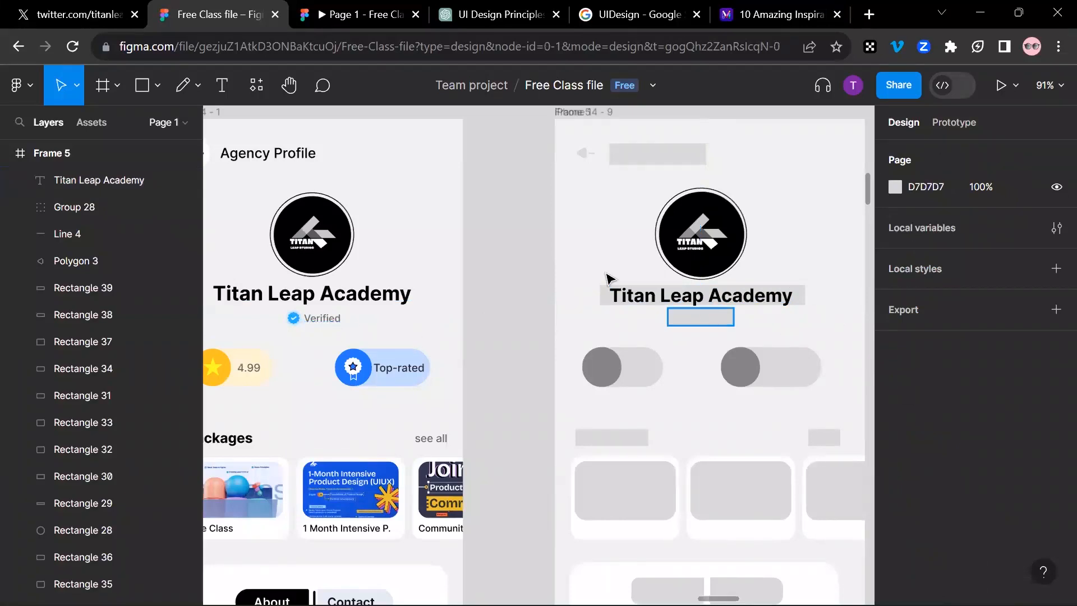
click(226, 100)
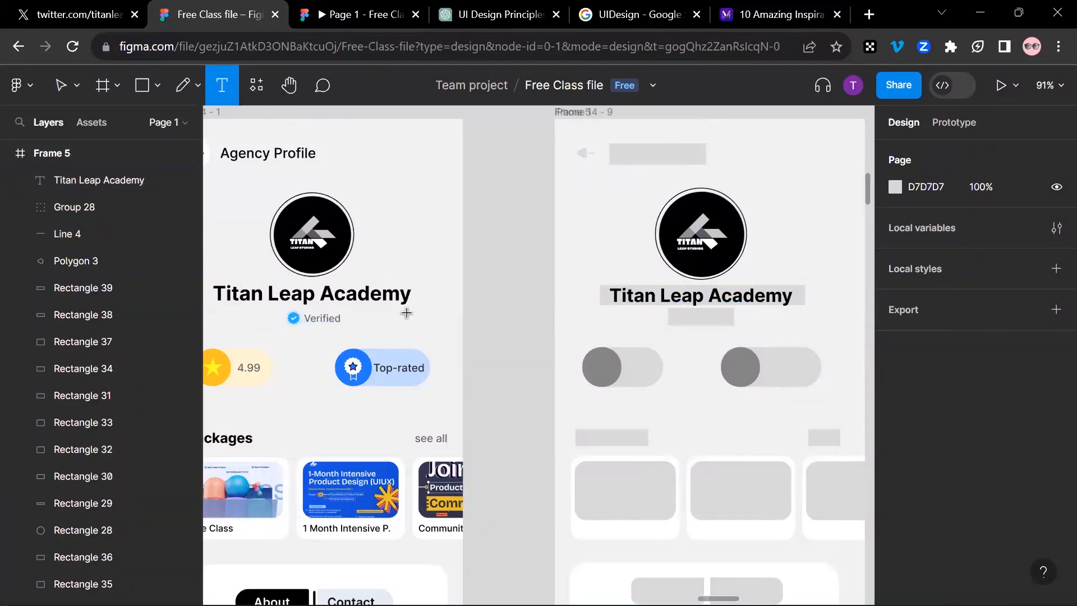
scroll(404, 313, down, 5)
drag(602, 242, 340, 268)
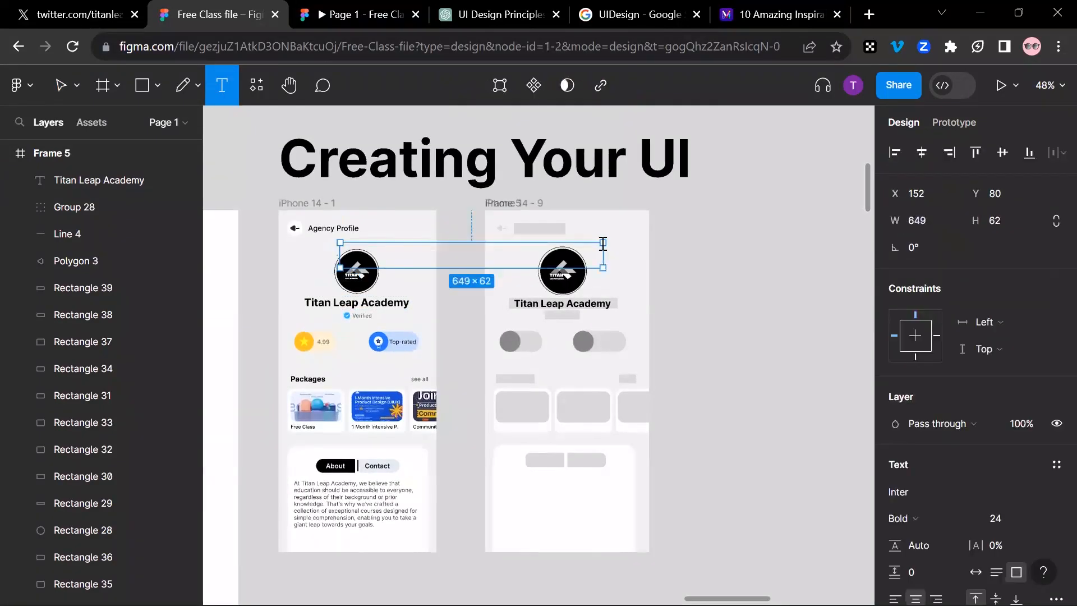
click(470, 315)
- Check the font specification for the Verified label in Frame 2 against the small placeholder under the heading in Frame 5
scroll(496, 213, left, 5)
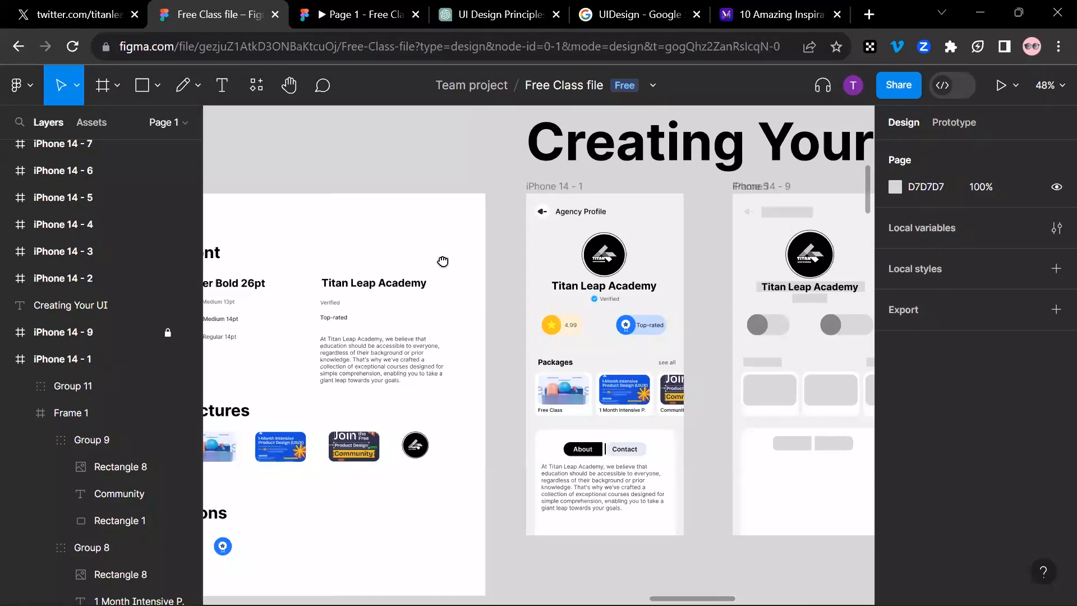
scroll(443, 264, left, 3)
scroll(413, 293, up, 1)
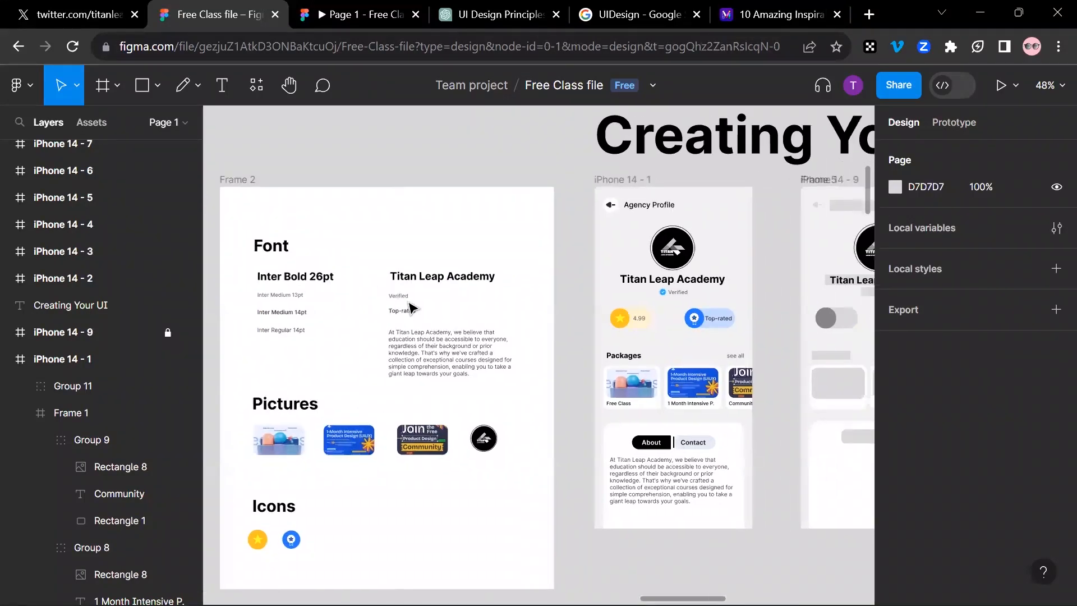
scroll(293, 301, up, 1)
scroll(291, 301, up, 5)
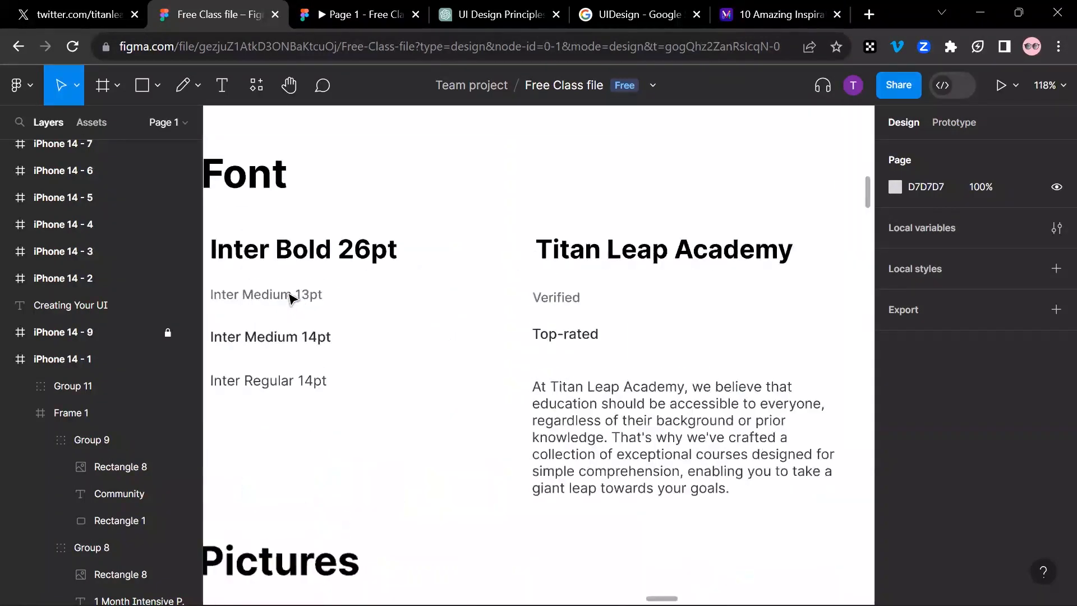
scroll(314, 293, left, 1)
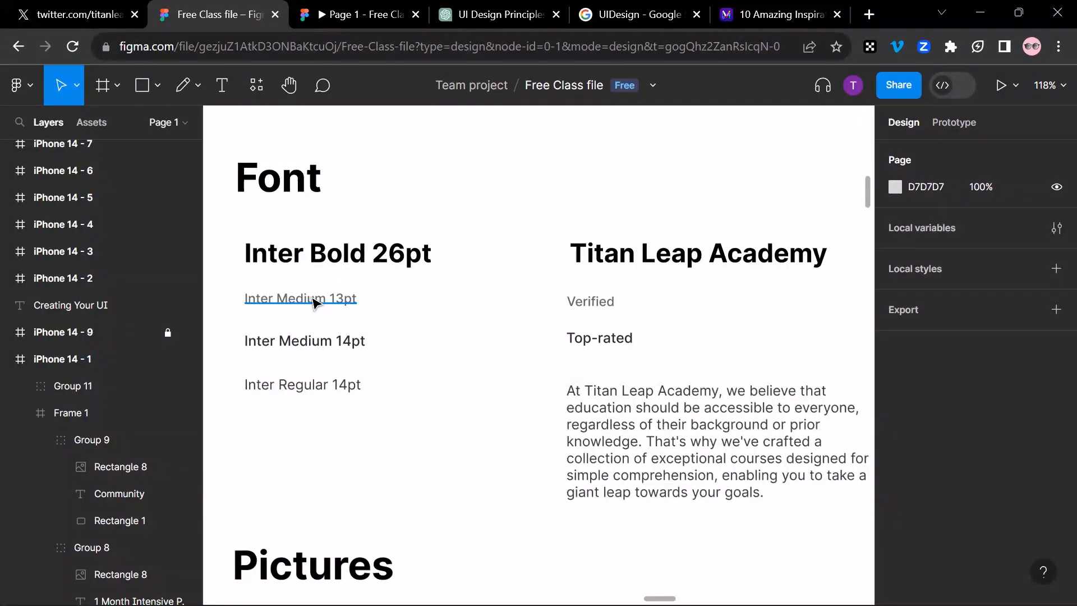
scroll(561, 285, right, 8)
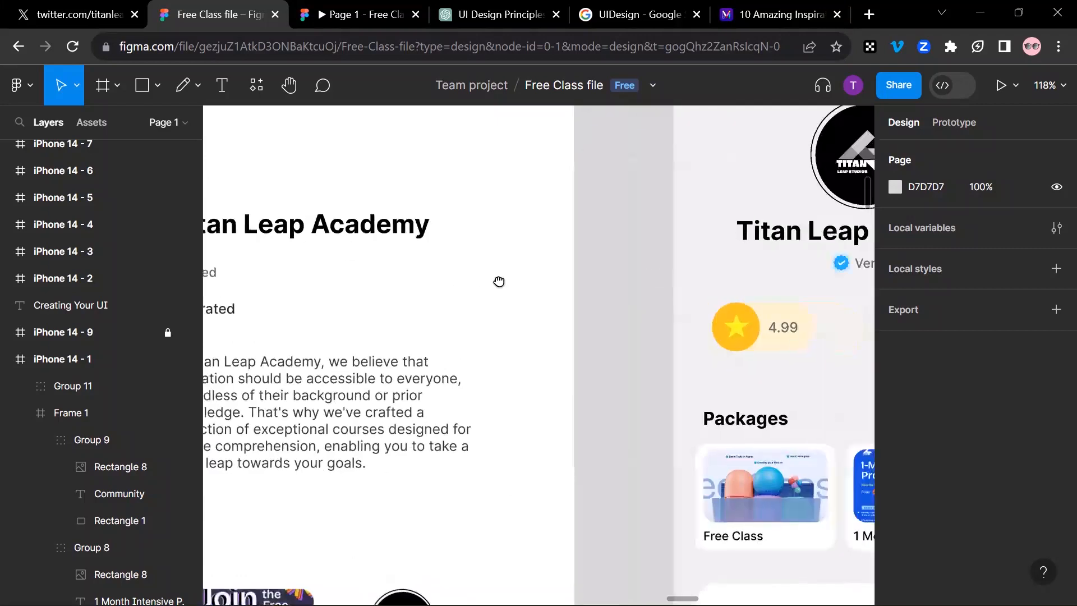
scroll(499, 282, left, 2)
scroll(411, 272, right, 7)
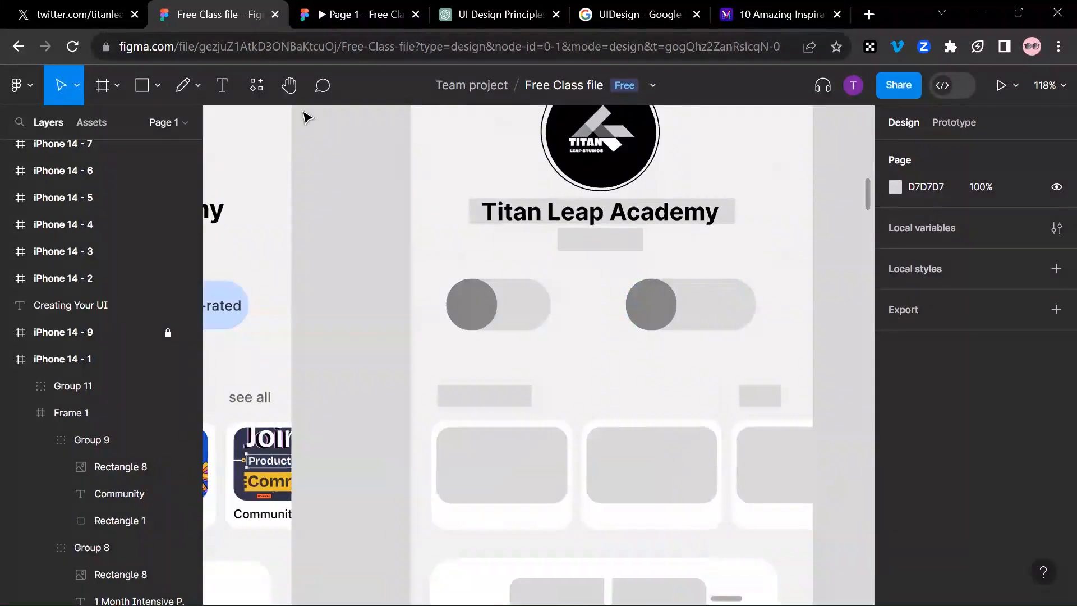
- Add the text "Verified" to Frame 5 at the small placeholder below the Titan Leap Academy heading
click(224, 89)
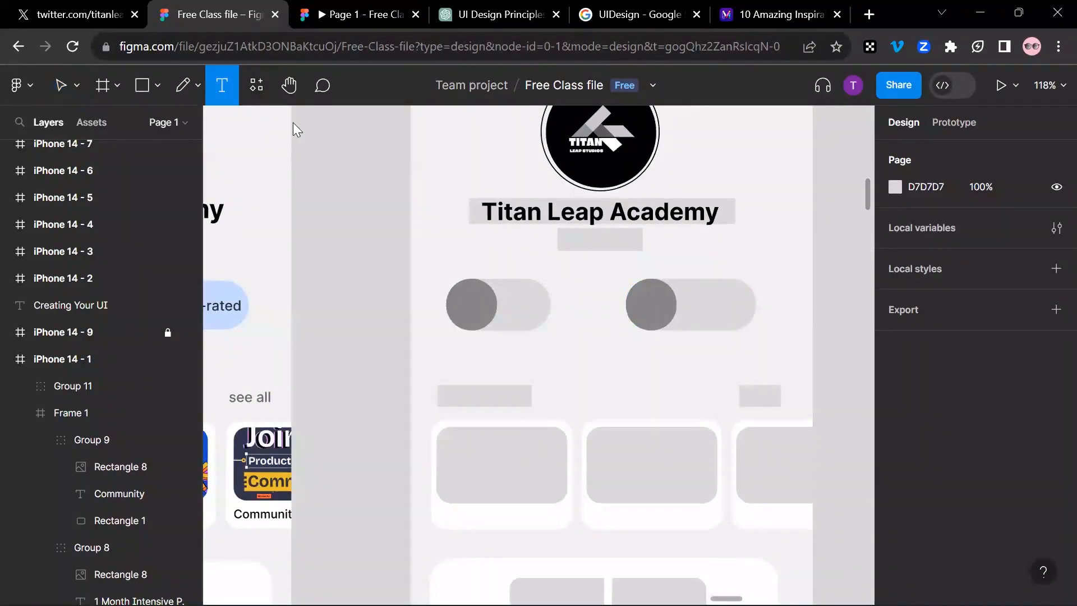
click(570, 242)
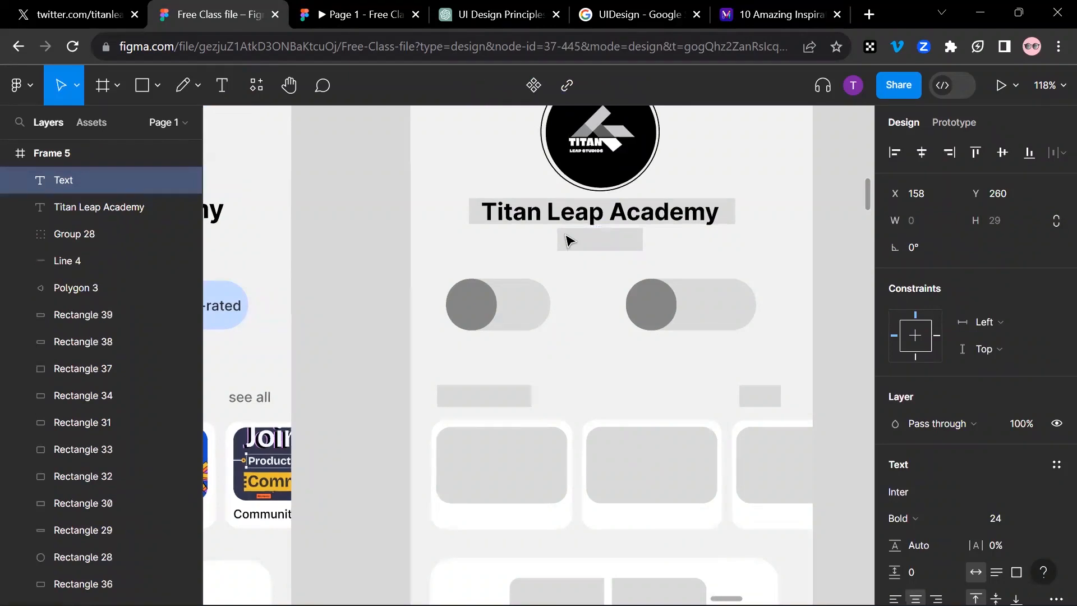
mouse_move(511, 398)
mouse_down()
mouse_move(526, 432)
mouse_move(540, 402)
mouse_up()
mouse_move(553, 443)
mouse_down()
mouse_move(568, 452)
mouse_move(582, 439)
mouse_up()
click(586, 422)
mouse_move(585, 437)
mouse_down()
mouse_move(604, 474)
mouse_move(612, 445)
mouse_up()
mouse_move(619, 433)
mouse_down()
mouse_move(623, 456)
mouse_move(640, 450)
mouse_up()
drag(659, 399, 645, 443)
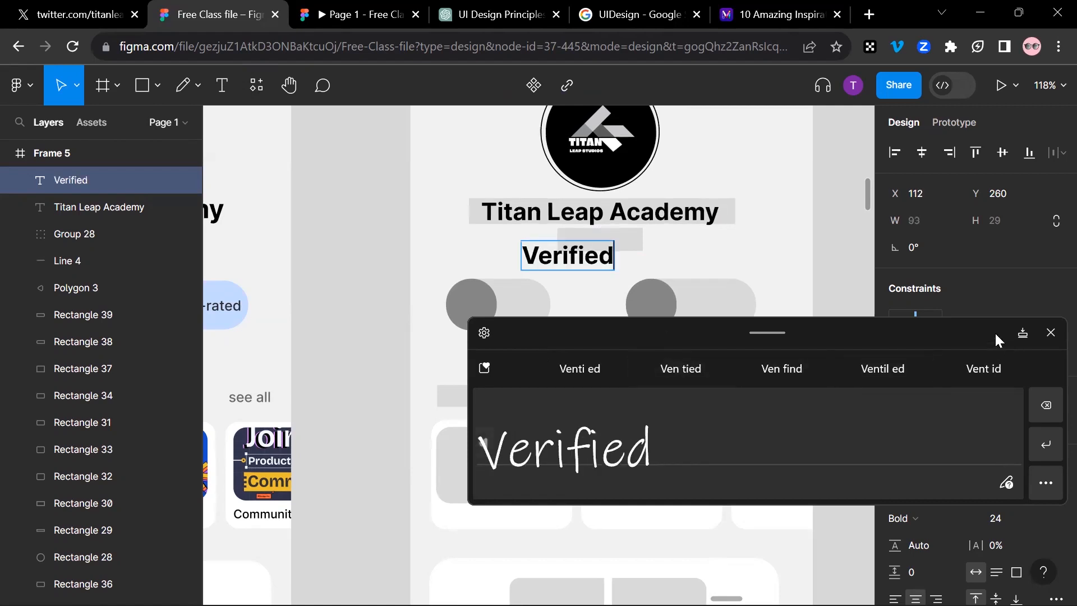
click(1051, 333)
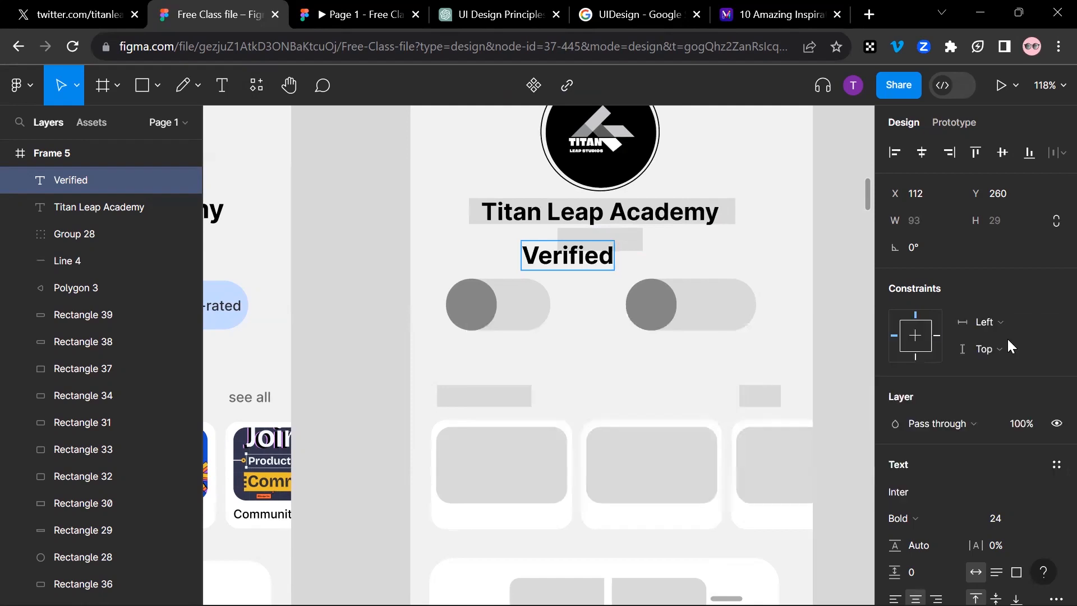
key(Escape)
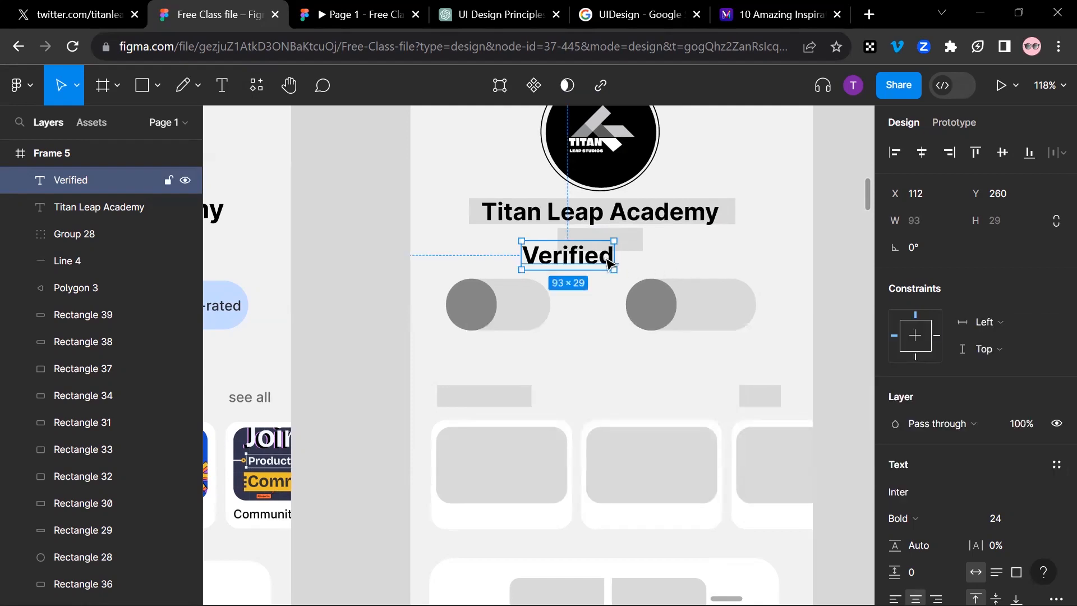
- Set the Verified text in Frame 5 to Inter Medium, size 13, following the font specification in Frame 2
scroll(949, 449, down, 5)
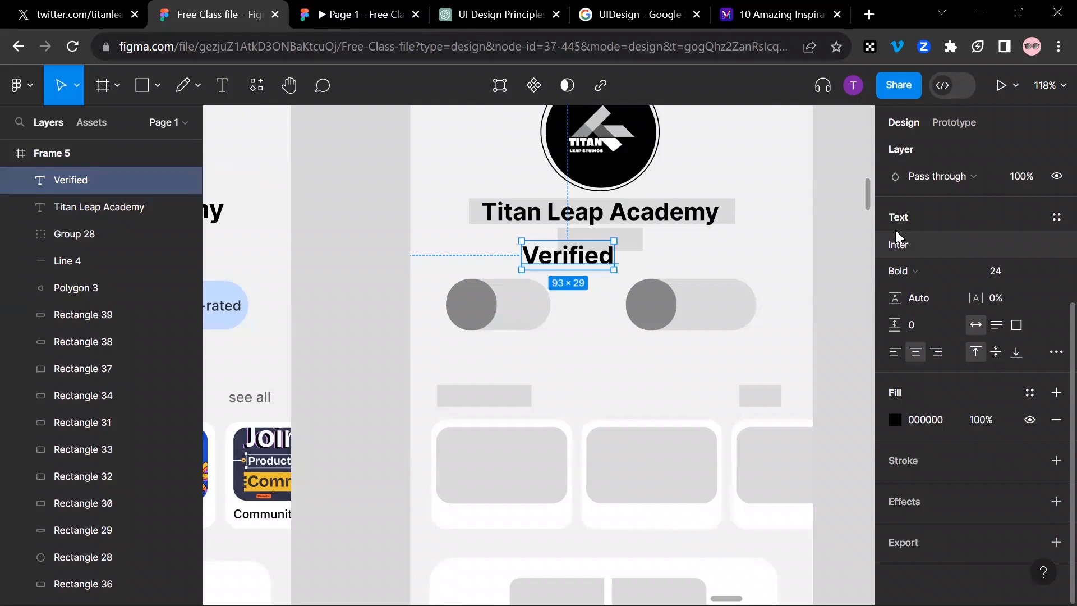
click(917, 274)
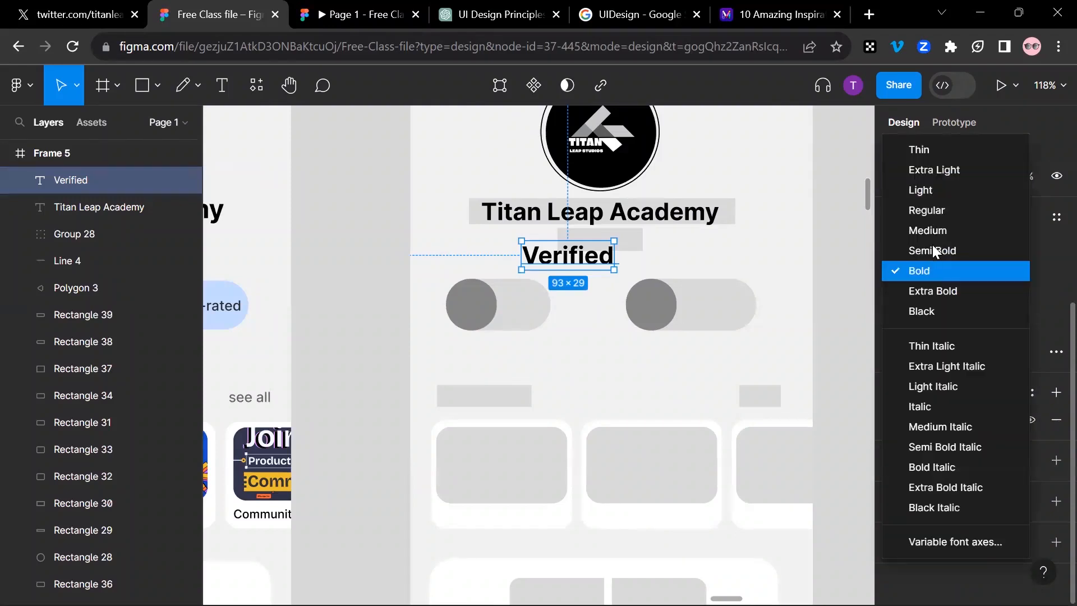
click(938, 228)
scroll(530, 278, down, 5)
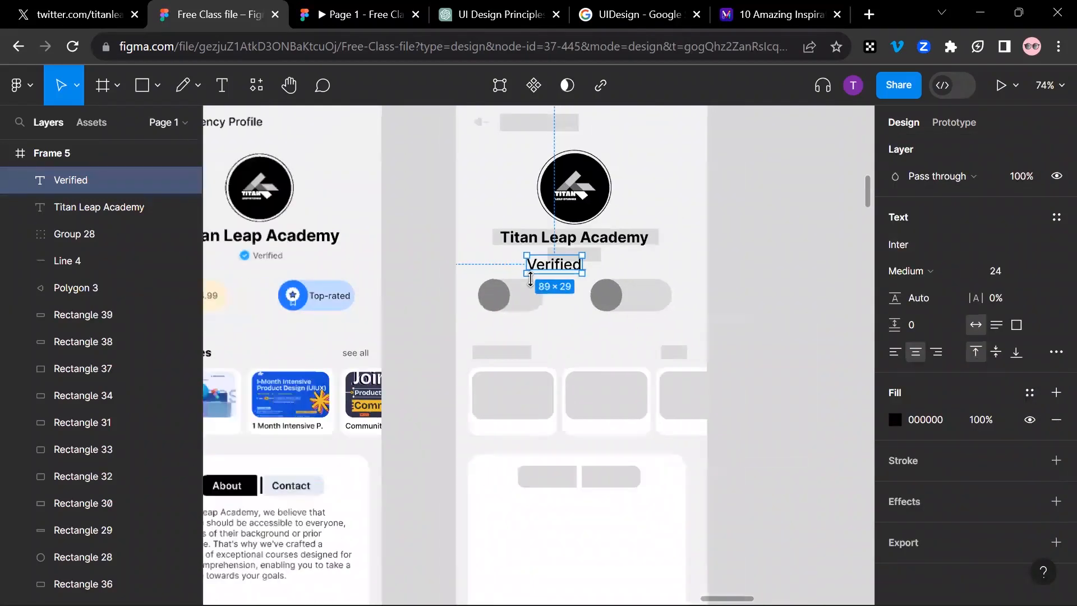
drag(381, 257, 736, 245)
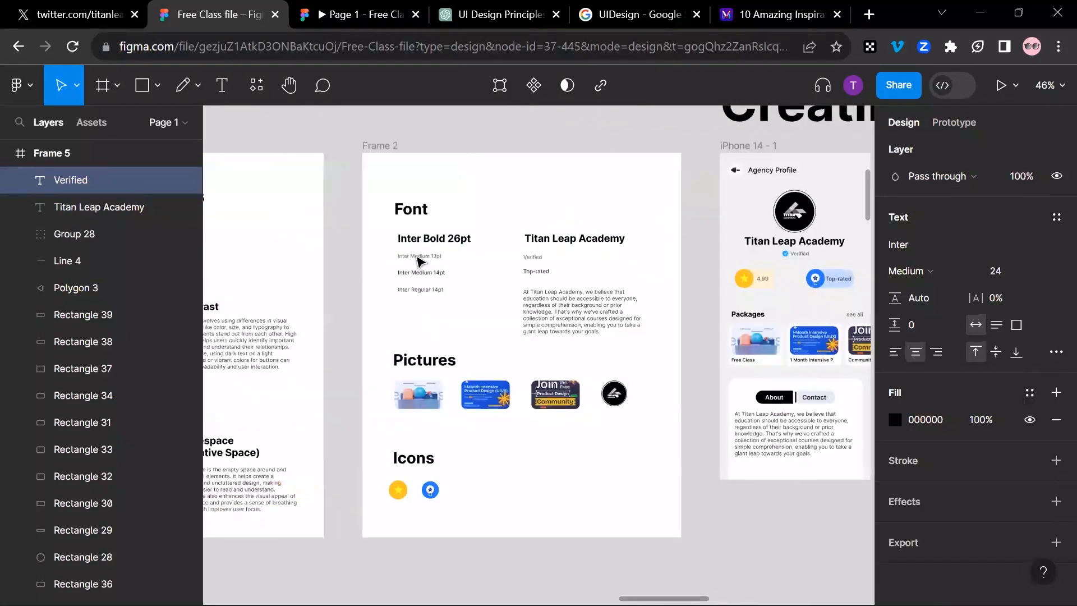
scroll(422, 259, up, 4)
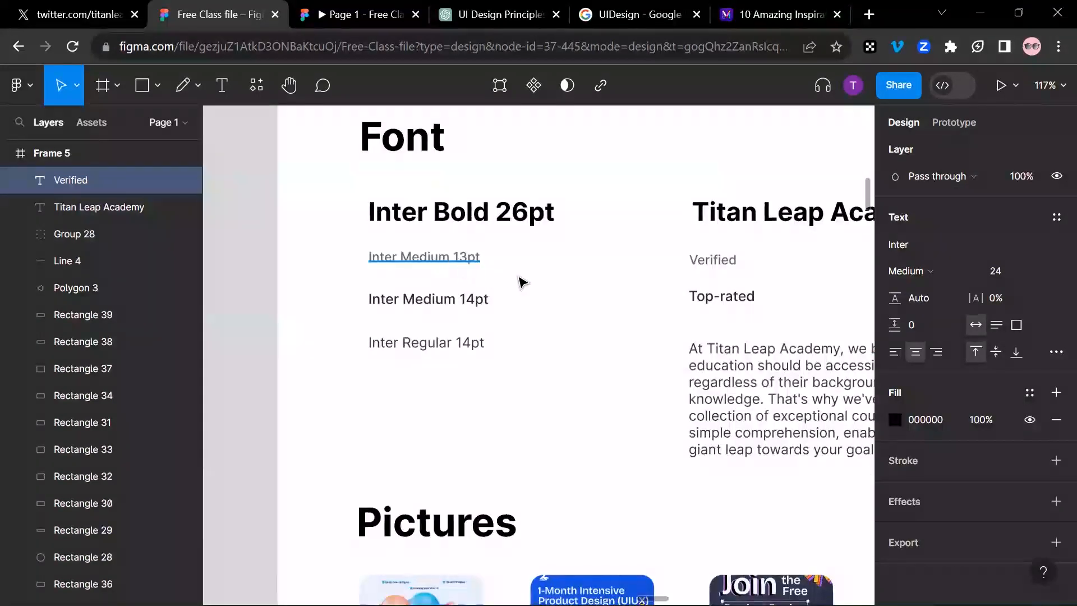
drag(642, 284, 161, 252)
drag(432, 260, 57, 193)
drag(475, 193, 3, 246)
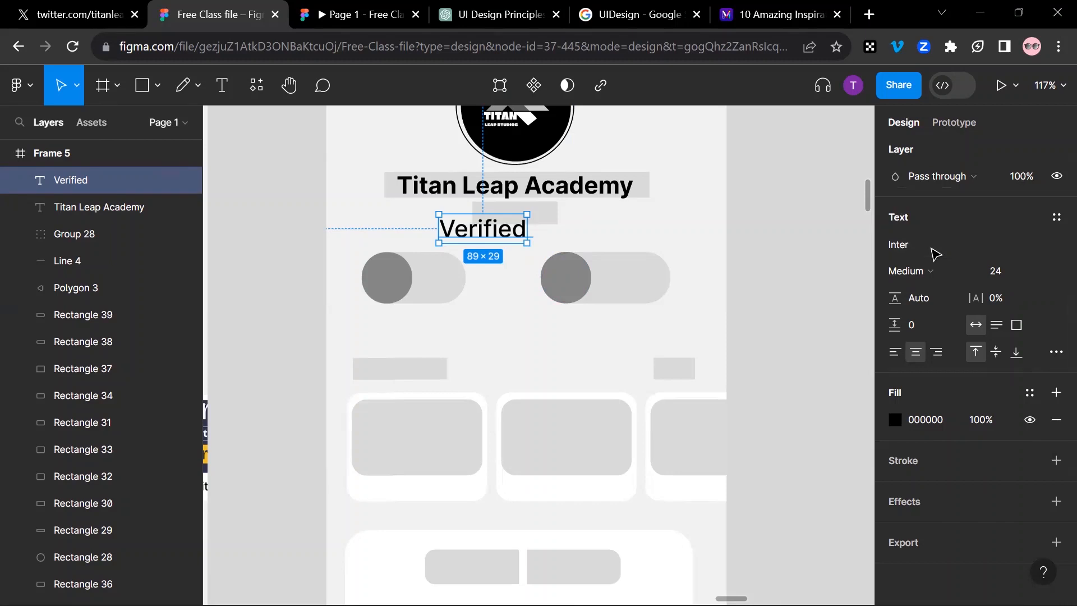
click(1041, 271)
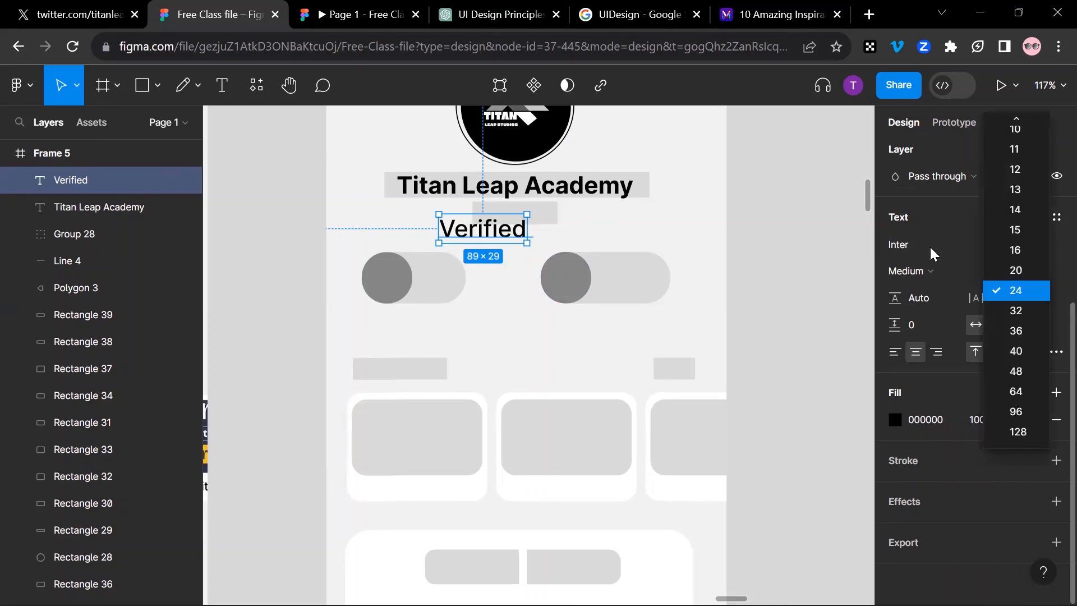
click(1015, 189)
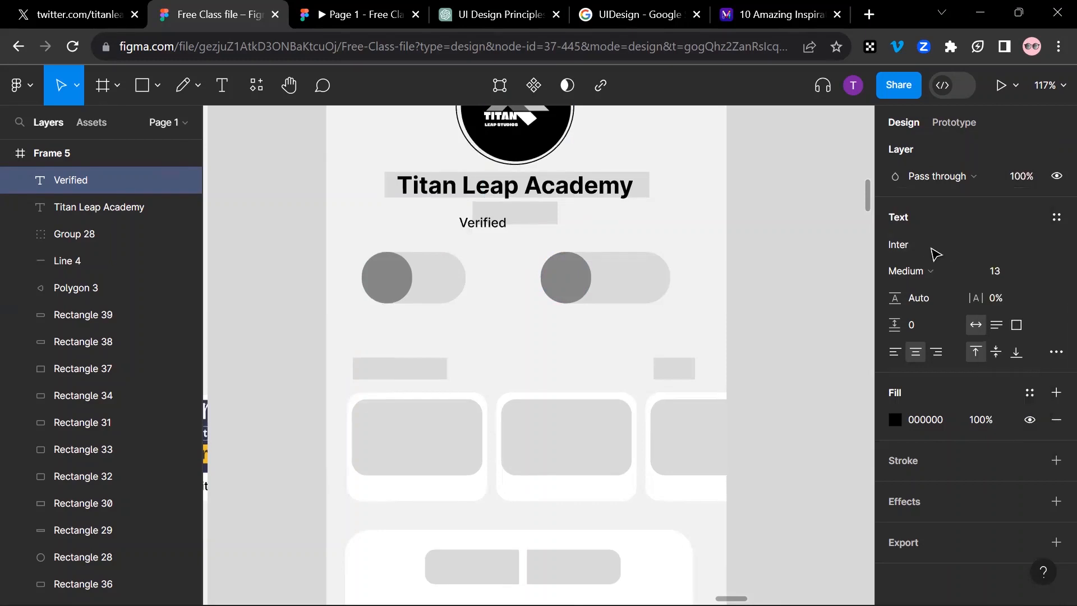
- Move the Verified text onto the right end of the small placeholder below the heading and deselect everything
drag(482, 223, 530, 212)
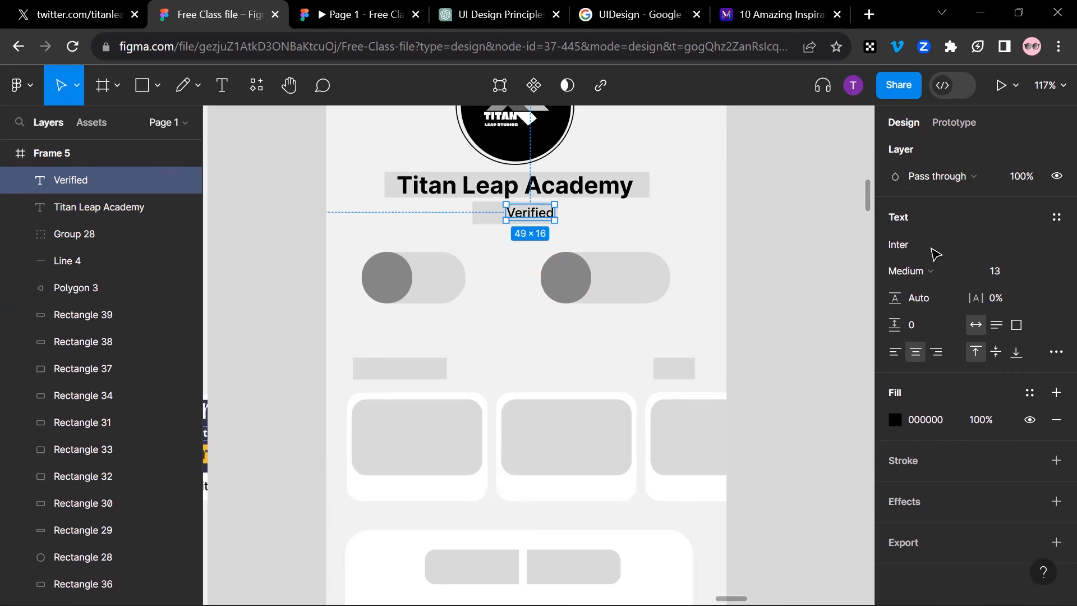
key(Tab)
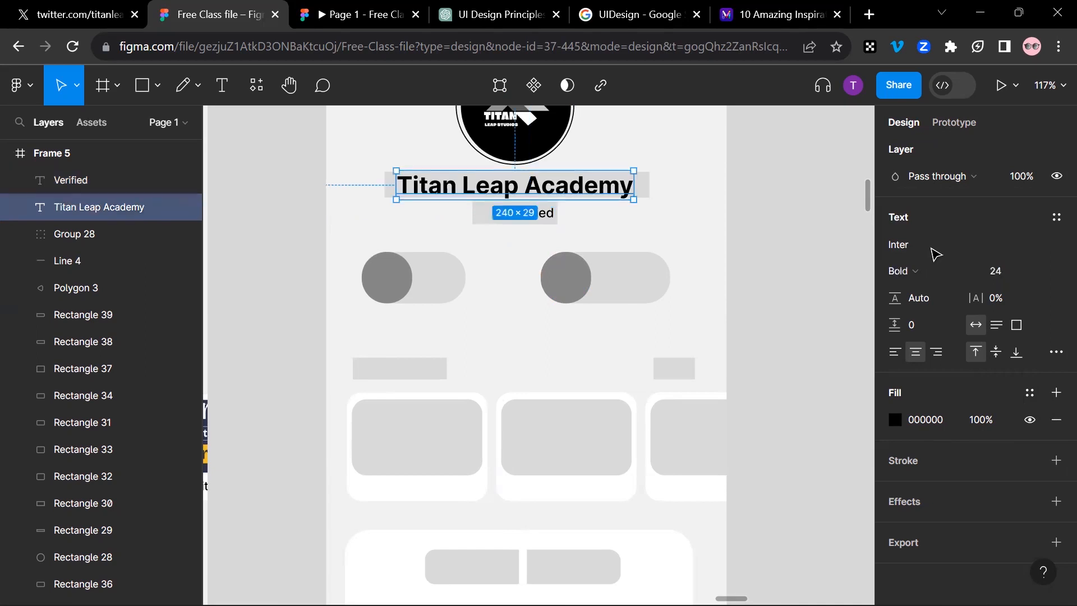
key(Escape)
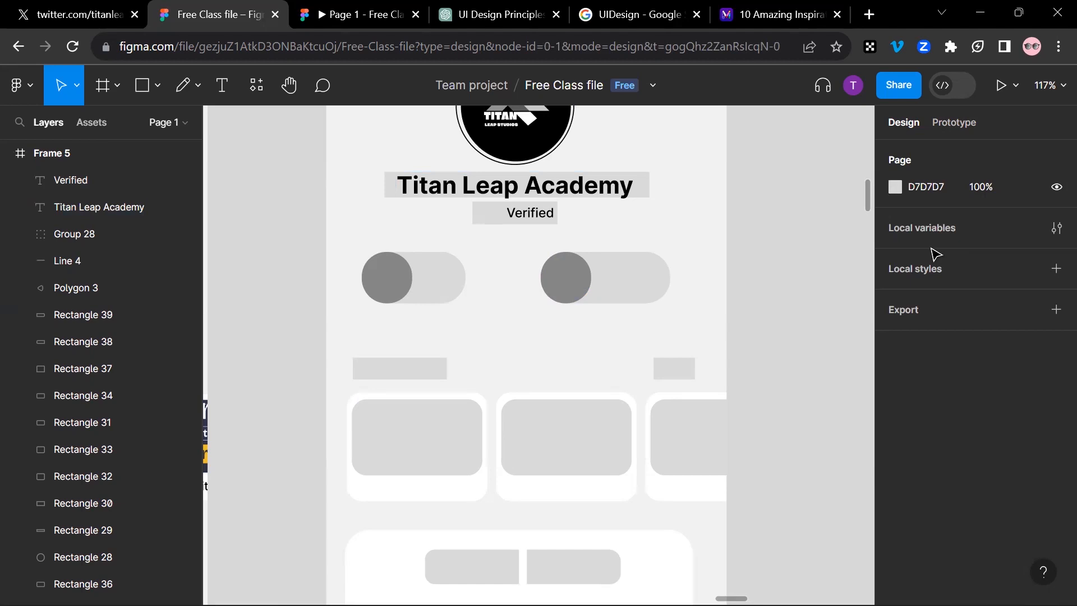
- Compare the badge and Verified label in the iPhone 14 - 1 design with the label placeholder in Frame 5
ctrl+scroll(503, 283, down, 5)
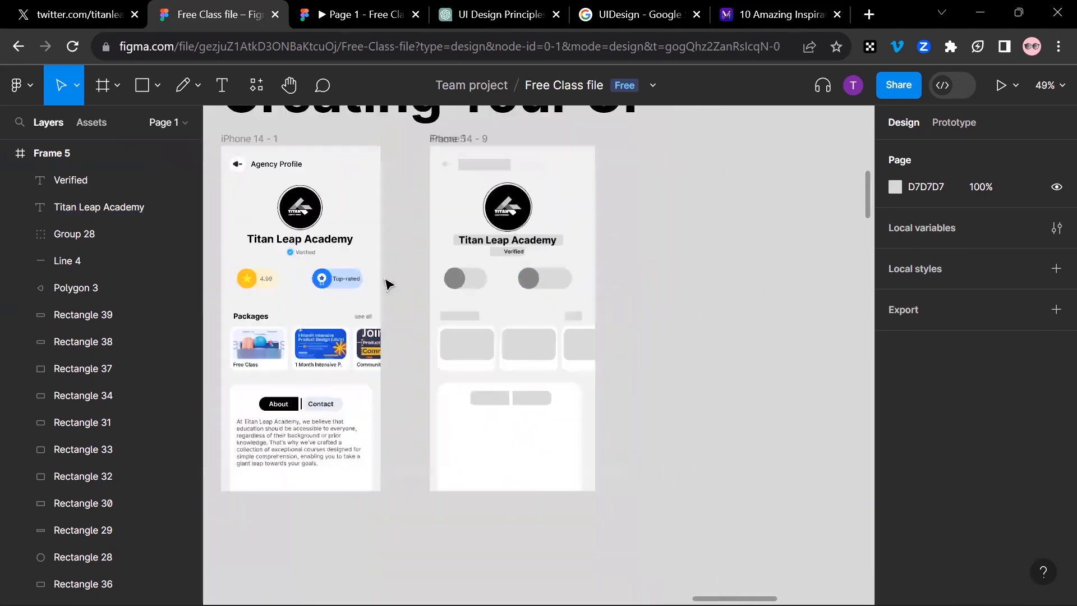
ctrl+scroll(303, 264, up, 5)
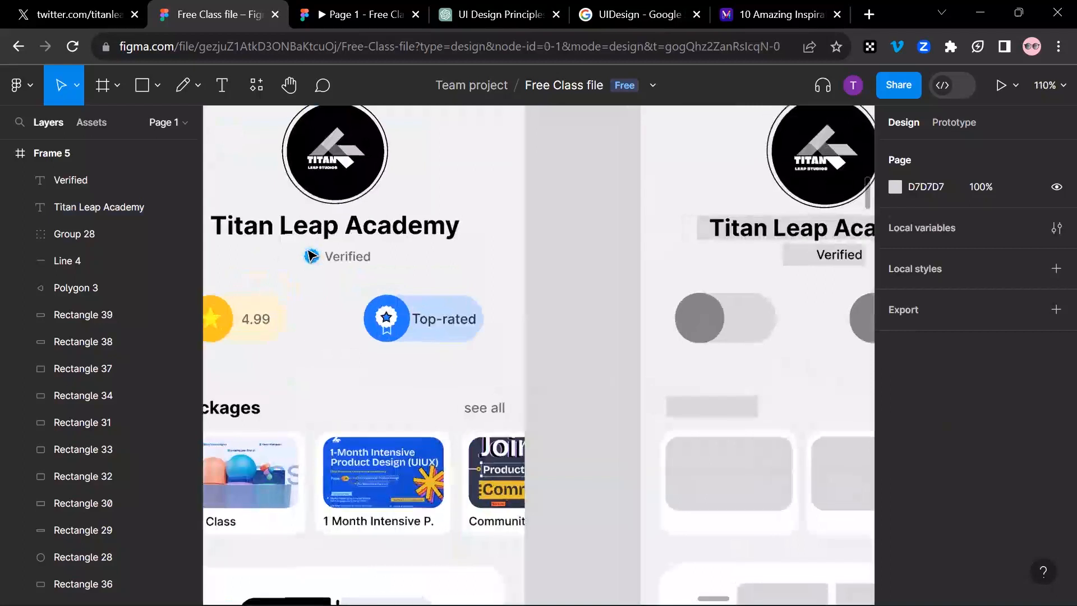
scroll(685, 253, right, 5)
ctrl+scroll(621, 305, up, 3)
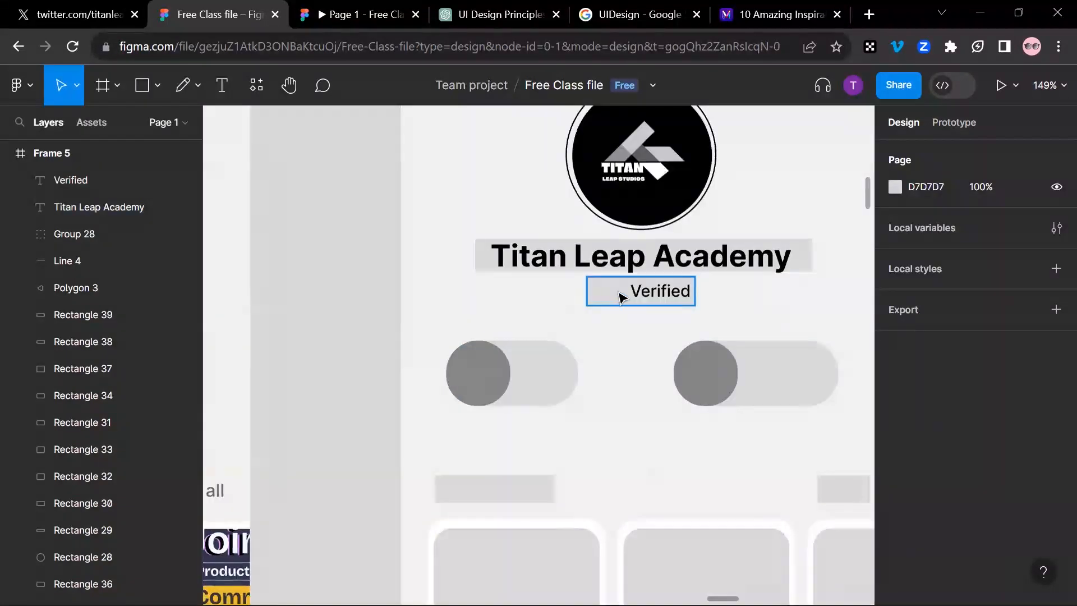
ctrl+scroll(621, 297, up, 2)
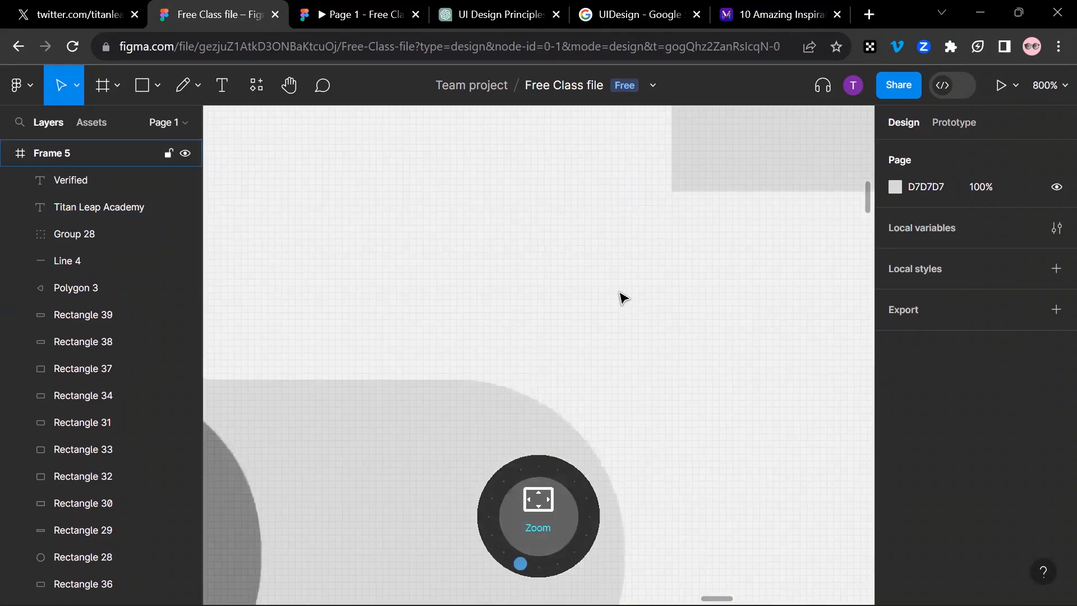
scroll(623, 298, down, 10)
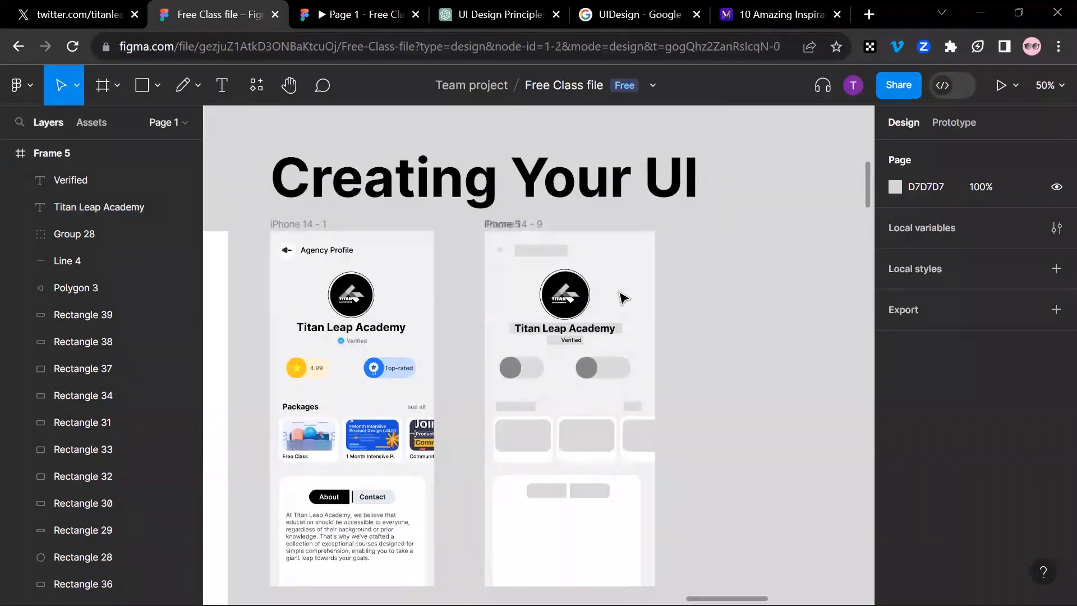
key(ctrl+z)
scroll(623, 298, down, 2)
scroll(623, 298, up, 8)
- Place the blue verified badge from iPhone 14 - 1 in the Icons row of Frame 2, at X 261, Y 861
drag(620, 292, 1071, 251)
mouse_move(352, 295)
mouse_down()
mouse_move(618, 290)
mouse_move(607, 280)
mouse_up()
drag(382, 245, 472, 270)
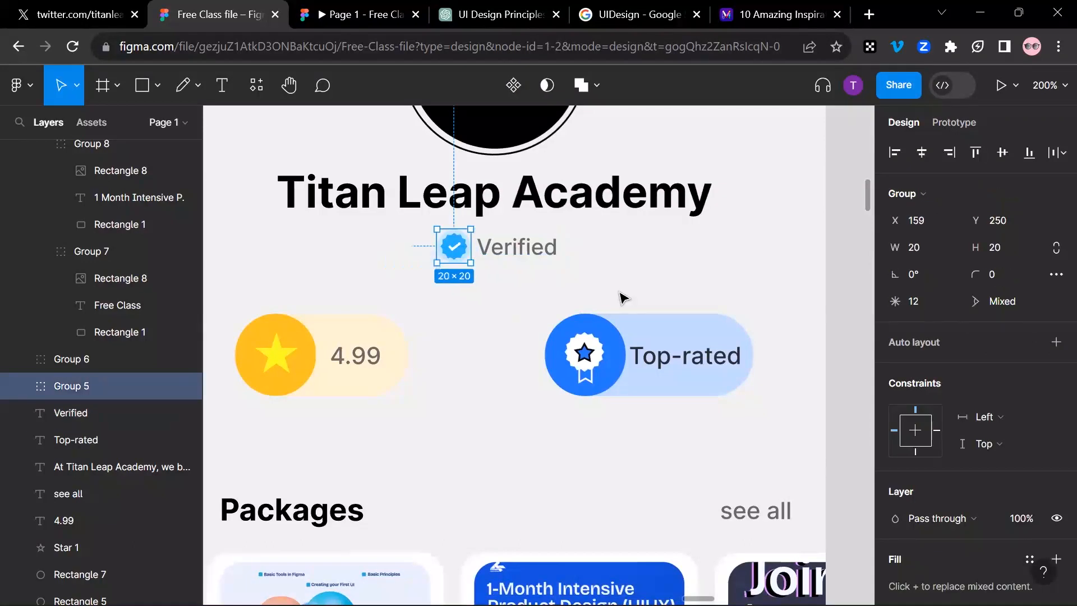
scroll(623, 297, up, 4)
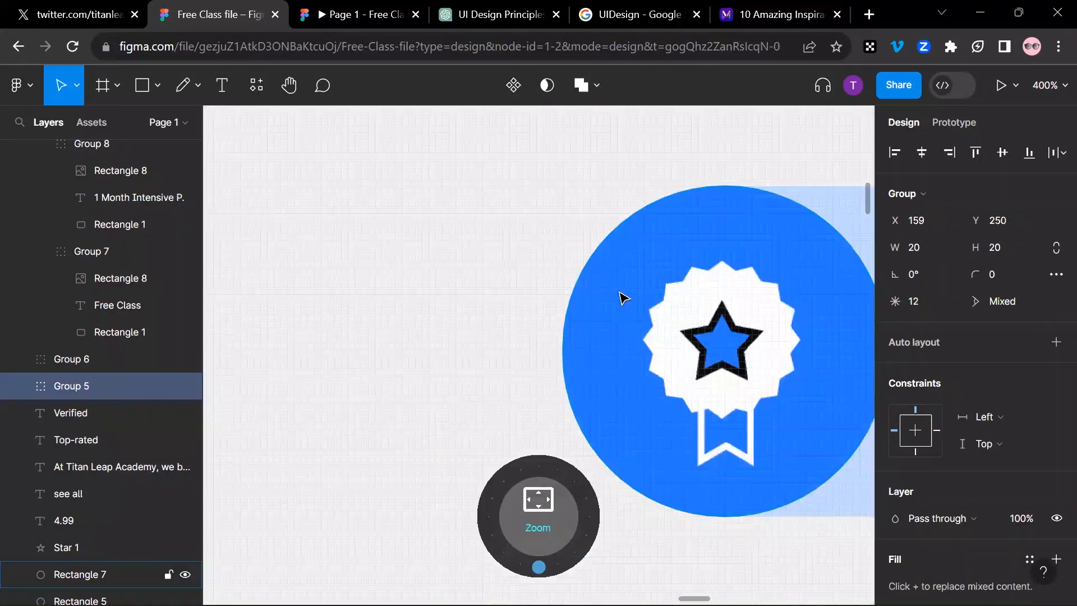
scroll(623, 298, down, 15)
scroll(623, 297, up, 7)
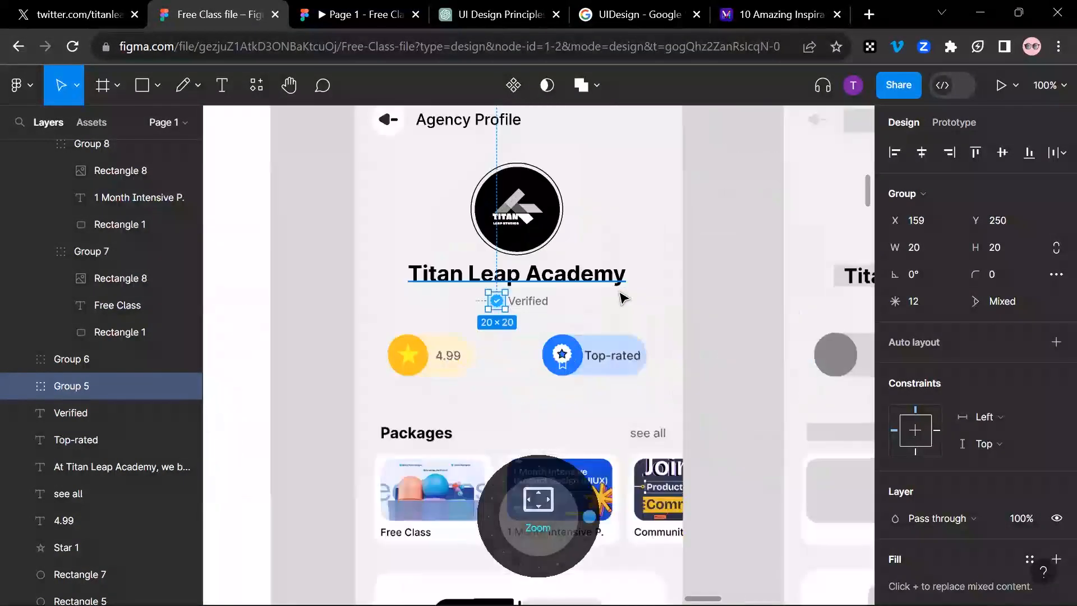
drag(497, 301, 277, 452)
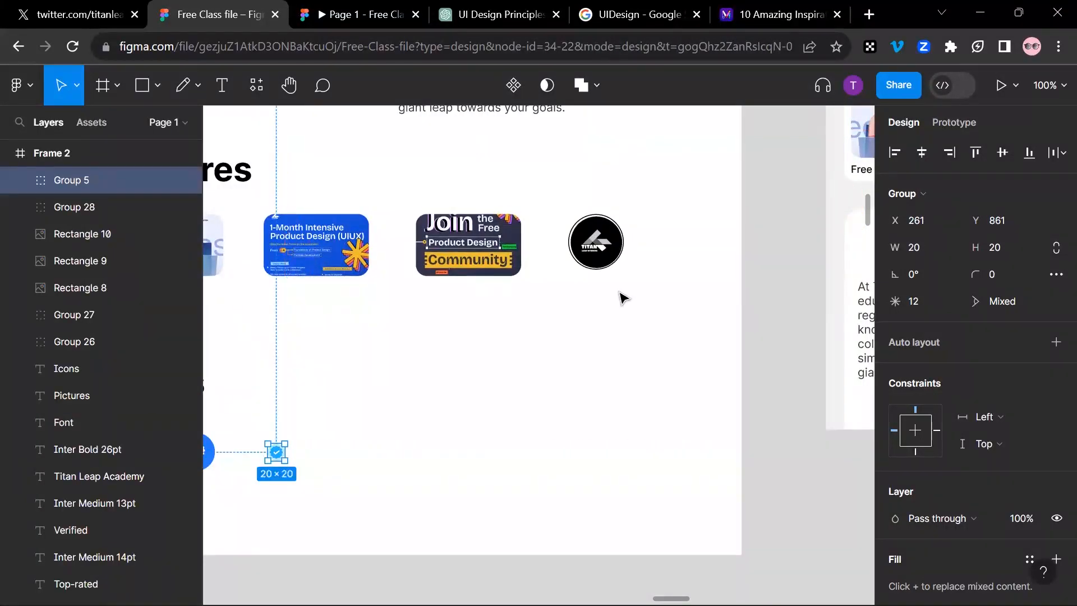
drag(411, 453, 529, 406)
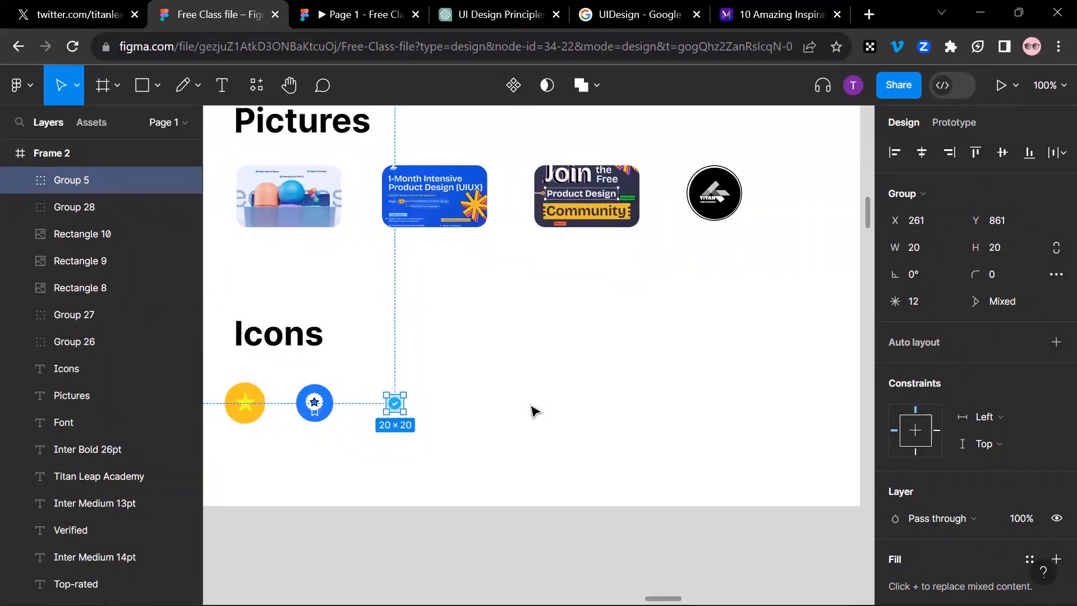
click(531, 407)
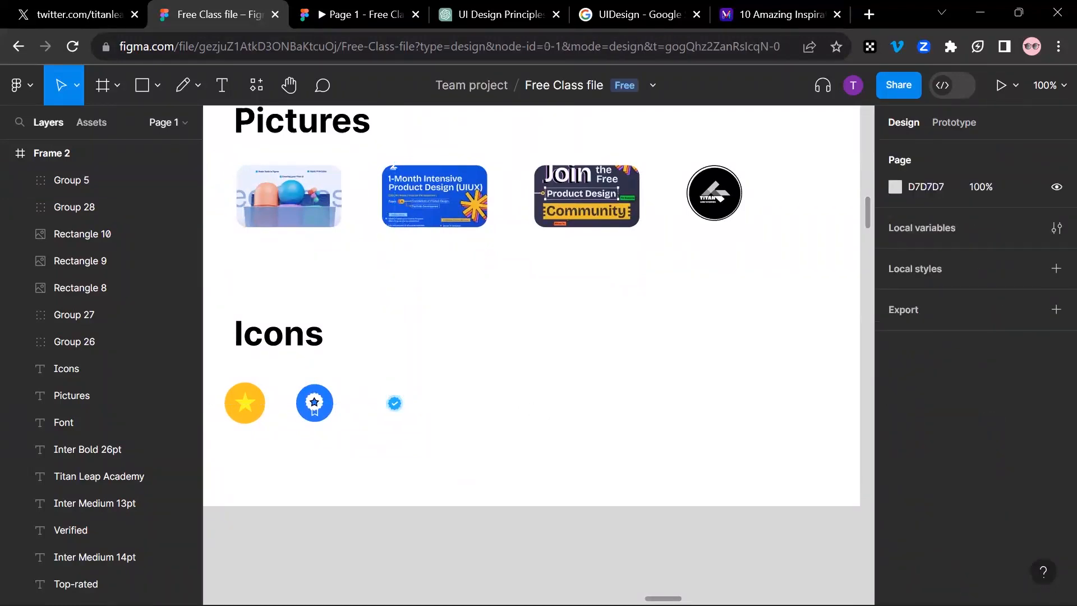
key(ctrl+z)
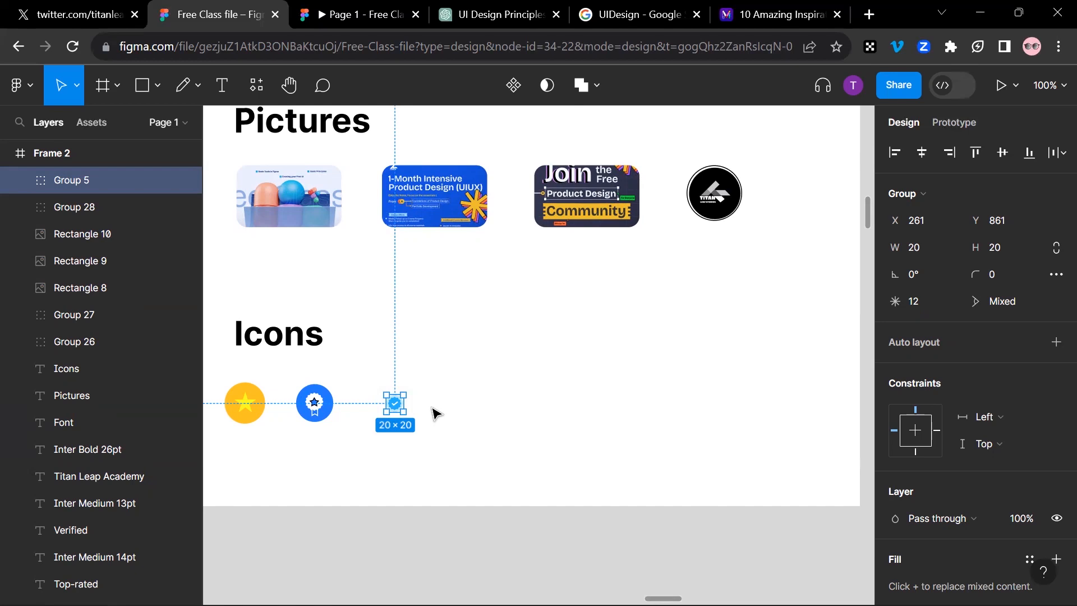
key(minus)
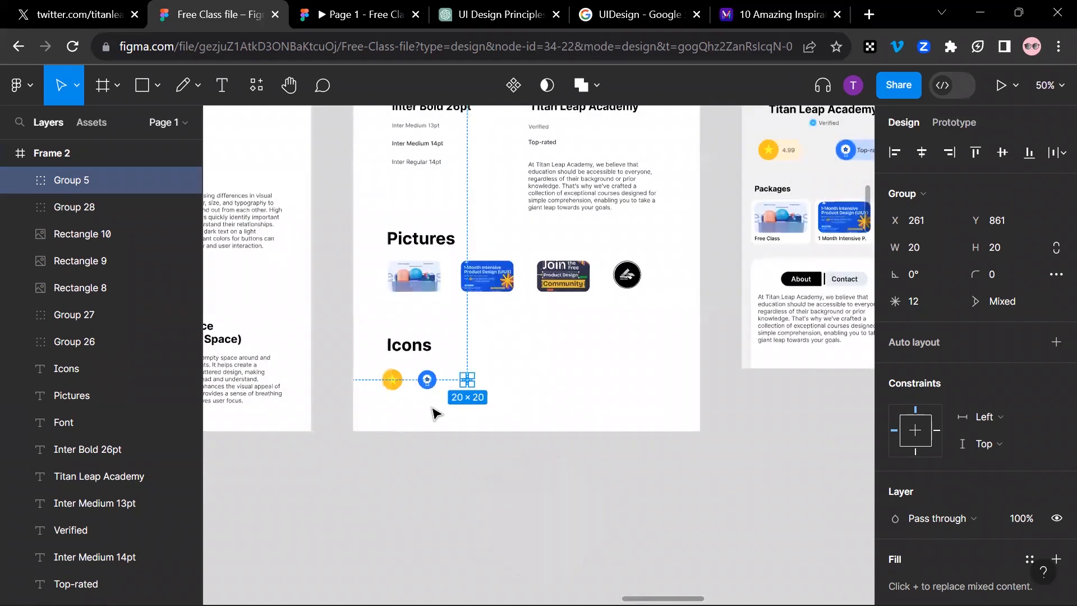
scroll(437, 414, right, 5)
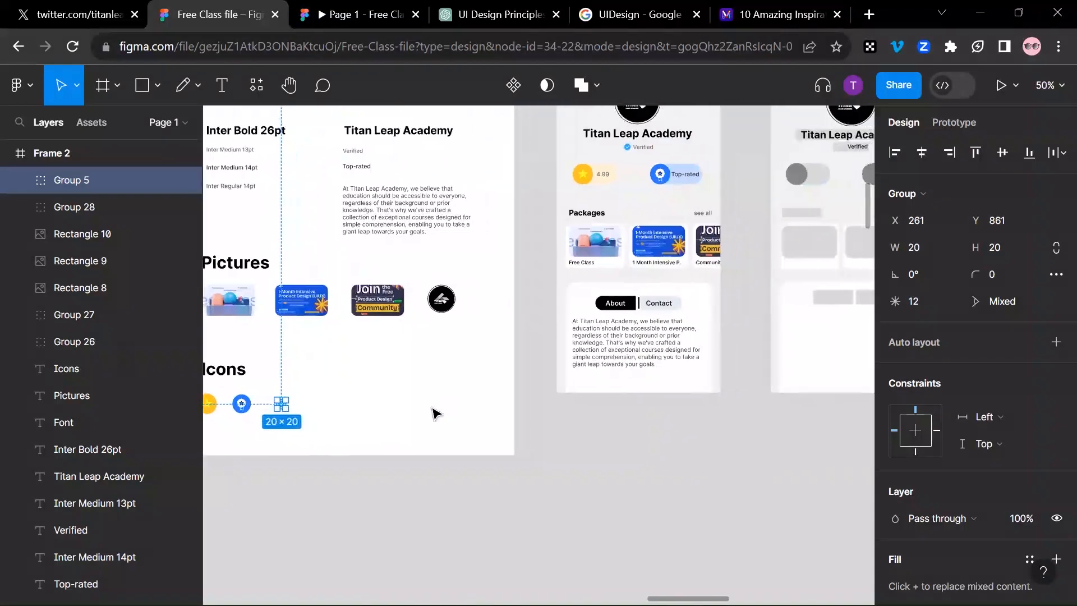
key(alt)
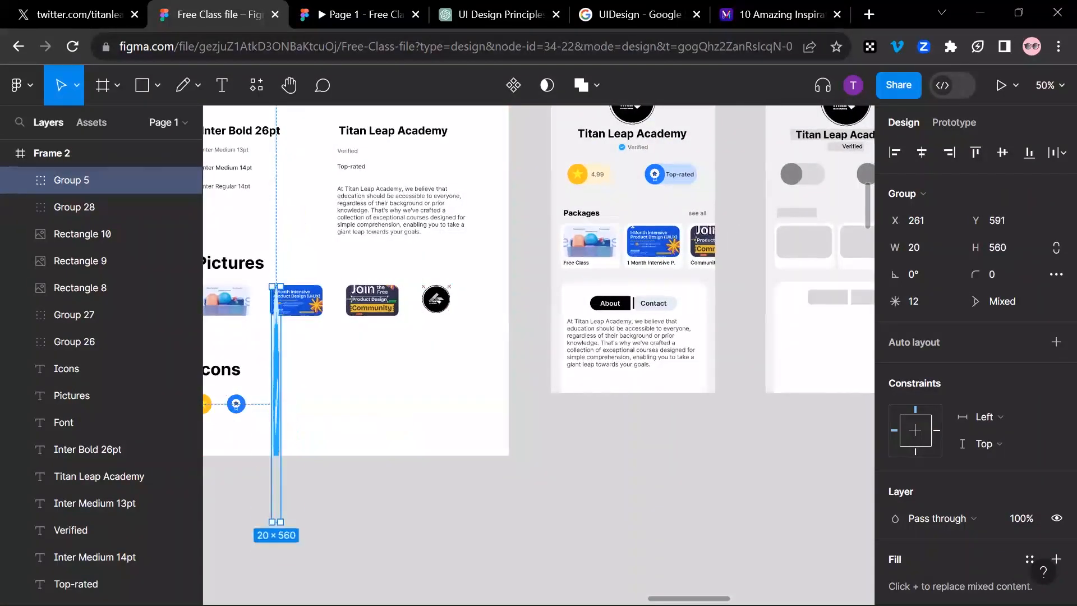
key(ctrl+z)
key(alt)
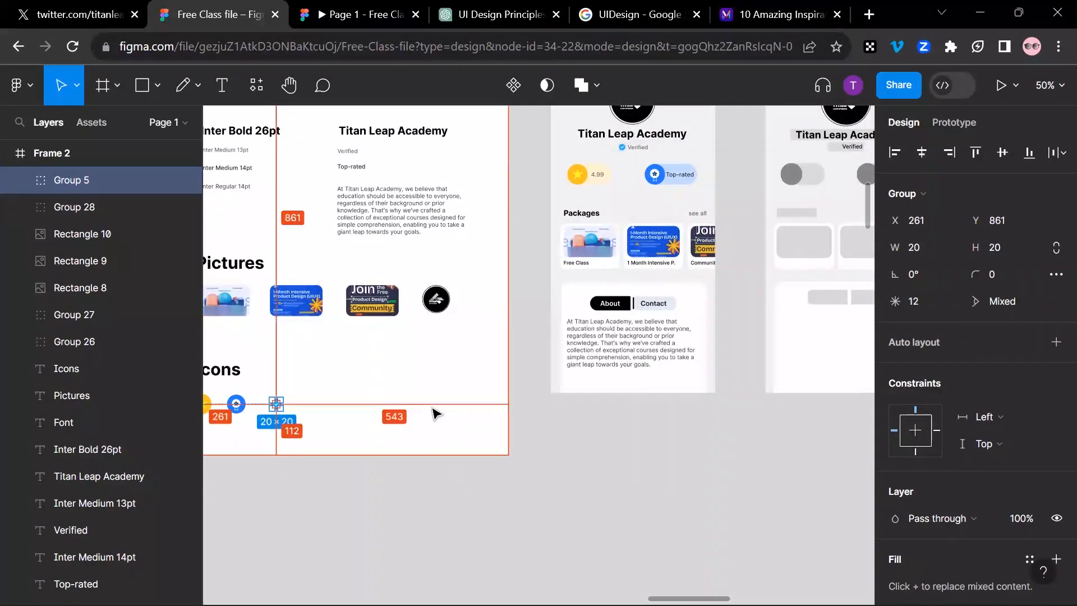
key(ctrl+z)
key(ctrl+shift+z)
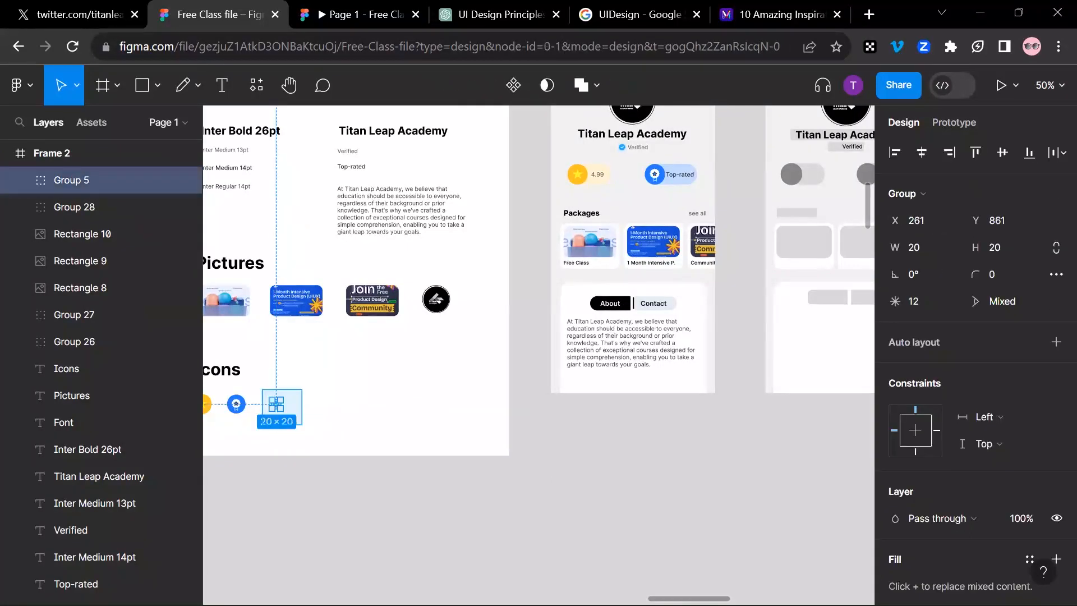
- Copy the blue verified badge from Frame 2's Icons row onto Frame 5's label placeholder beside the Verified text, at X 156, Y 249
key(alt)
drag(276, 404, 836, 147)
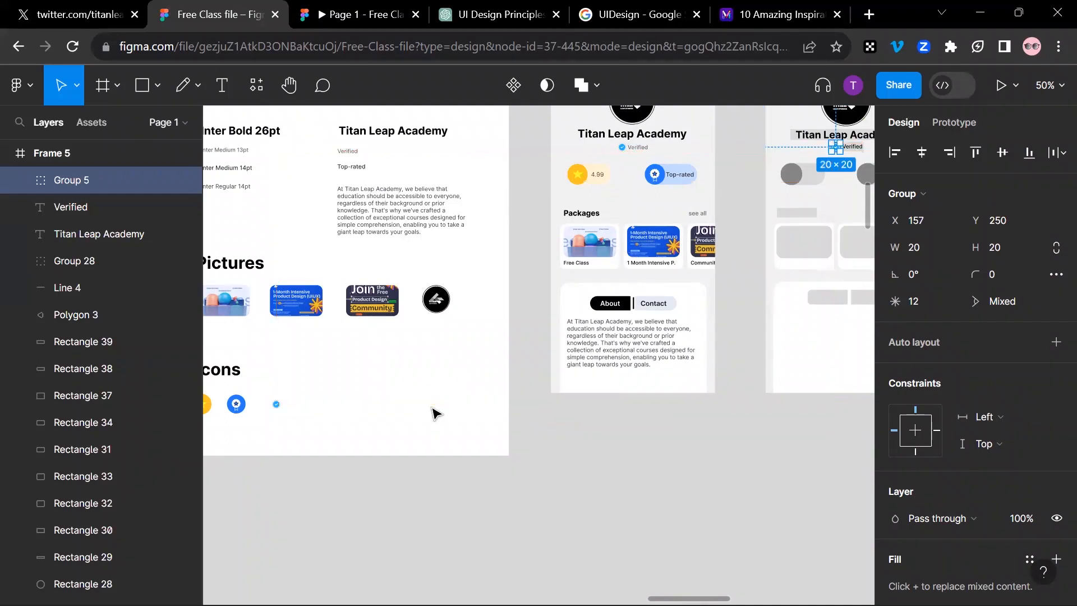
scroll(437, 414, right, 5)
scroll(437, 414, up, 3)
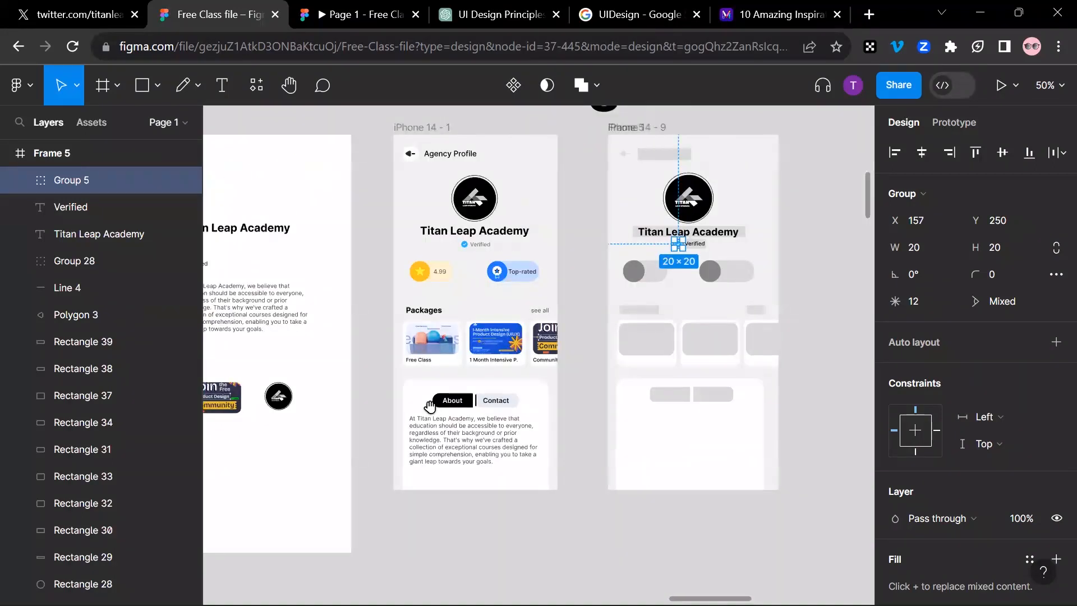
key(shift+2)
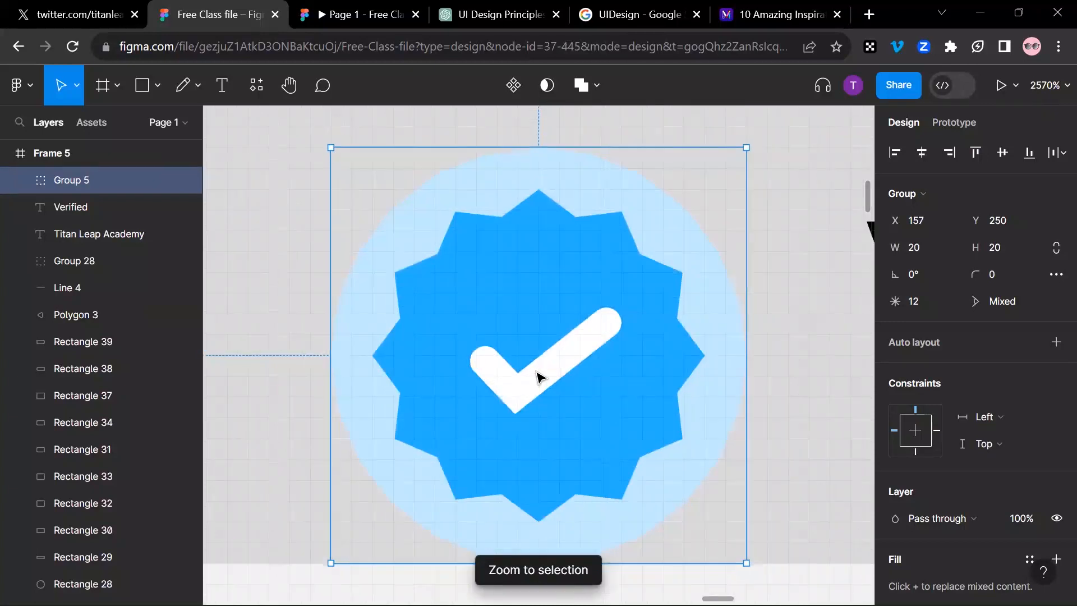
scroll(538, 377, down, 5)
scroll(538, 375, down, 1)
mouse_move(539, 373)
mouse_down()
mouse_move(543, 351)
mouse_move(533, 368)
mouse_up()
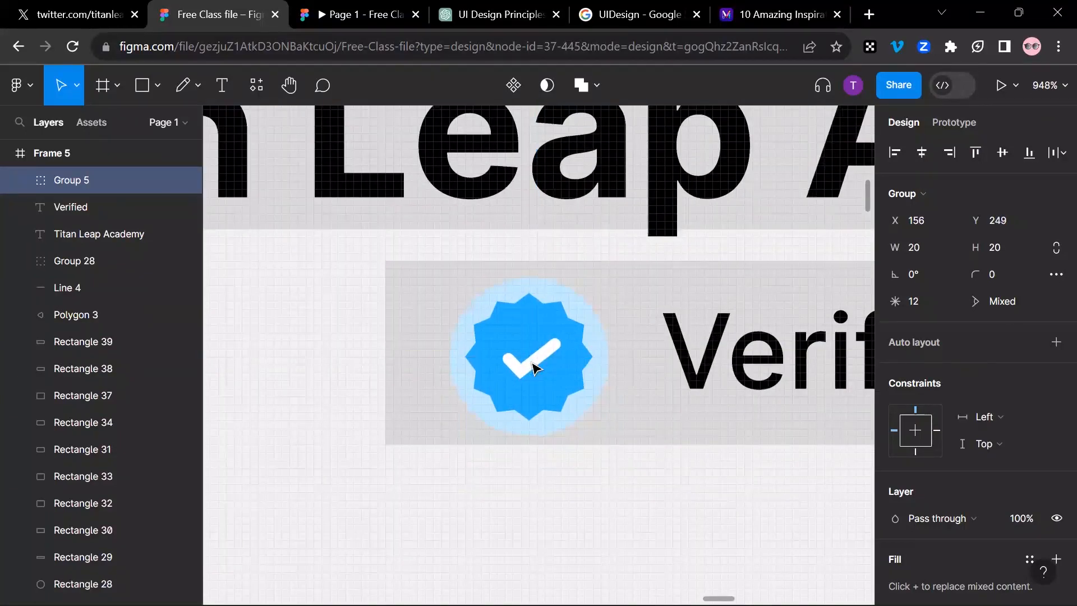
- Try a point count of 5 and a ratio of 33.4% on the badge's blue star, and undo both changes
double_click(554, 392)
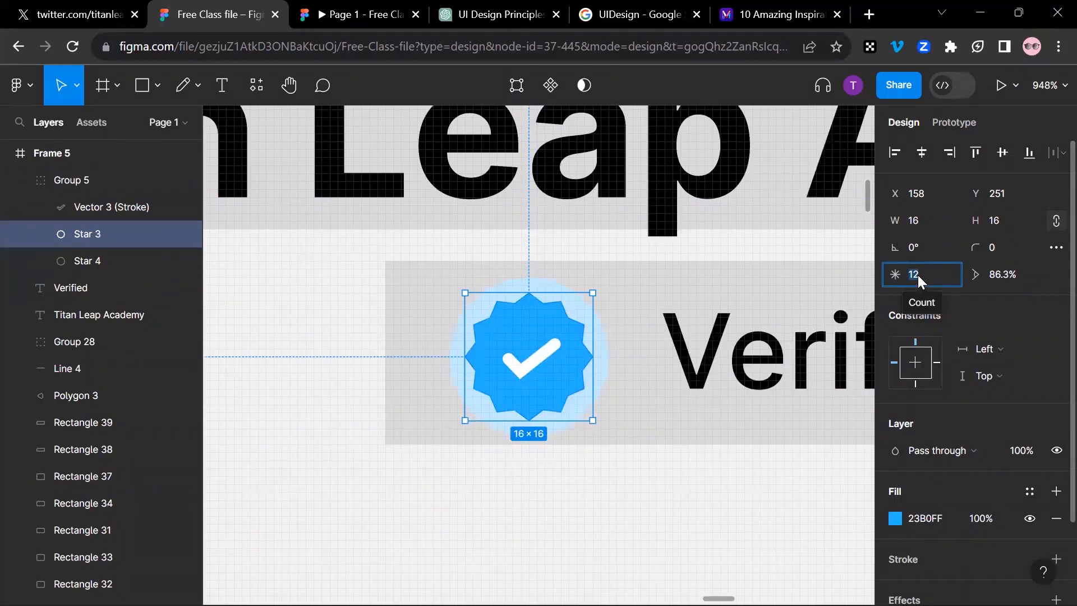
text(5)
key(Return)
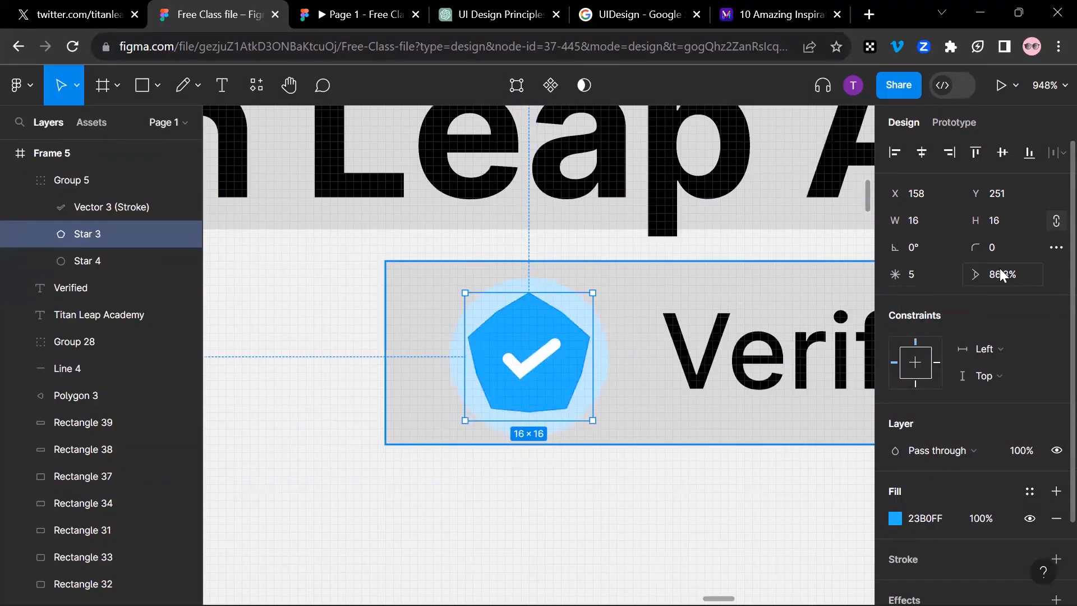
drag(976, 274, 567, 339)
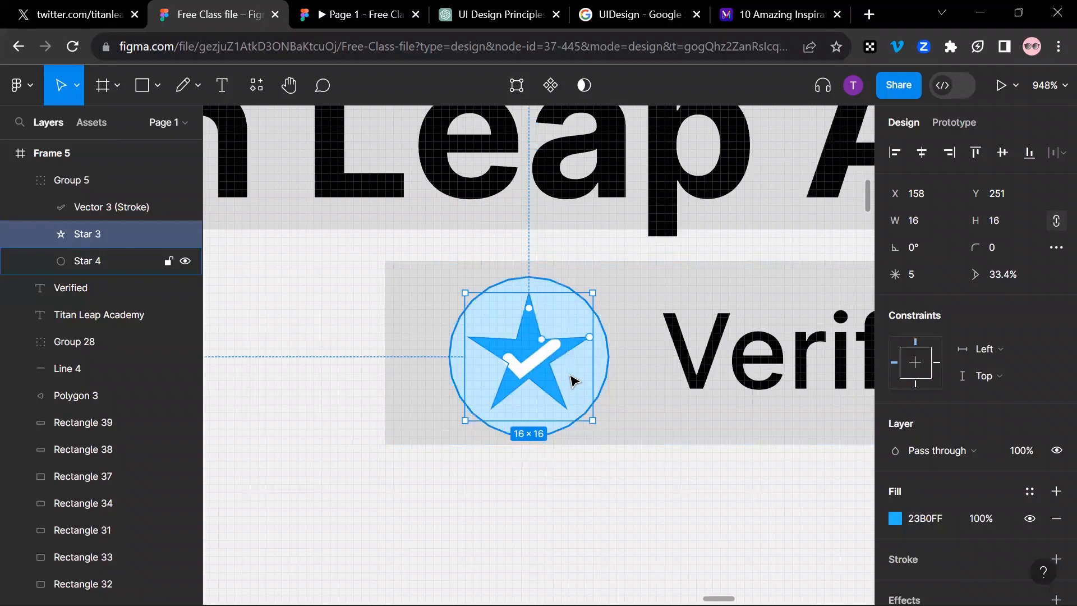
key(ctrl+z)
key(ctrl+z)
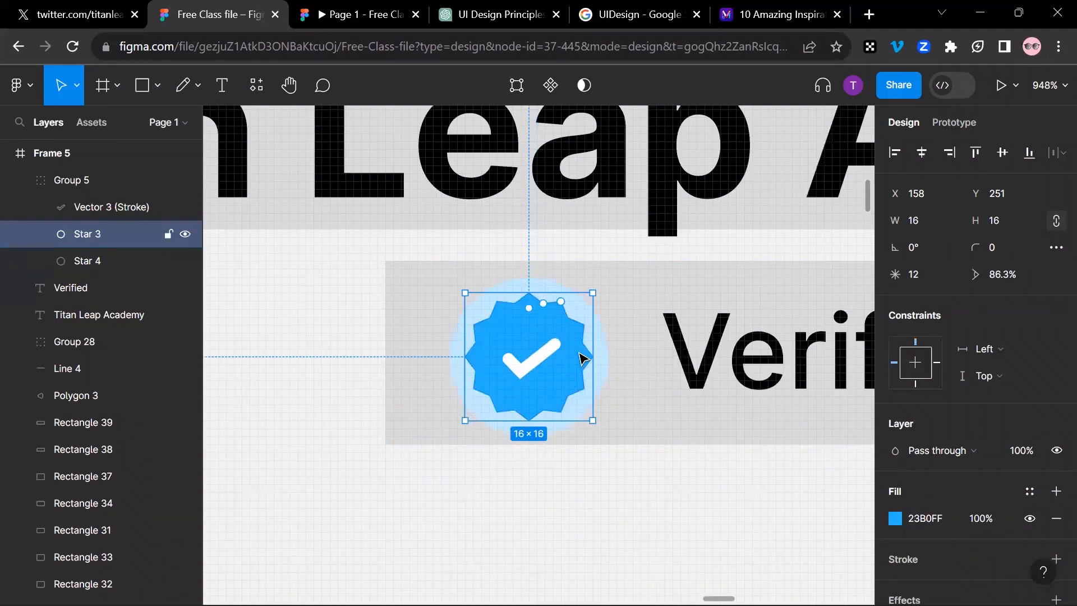
- Replace the badge's blue star with a newly drawn 16 × 16 star at X 158, Y 251, stacked between the checkmark and the light circle
key(Delete)
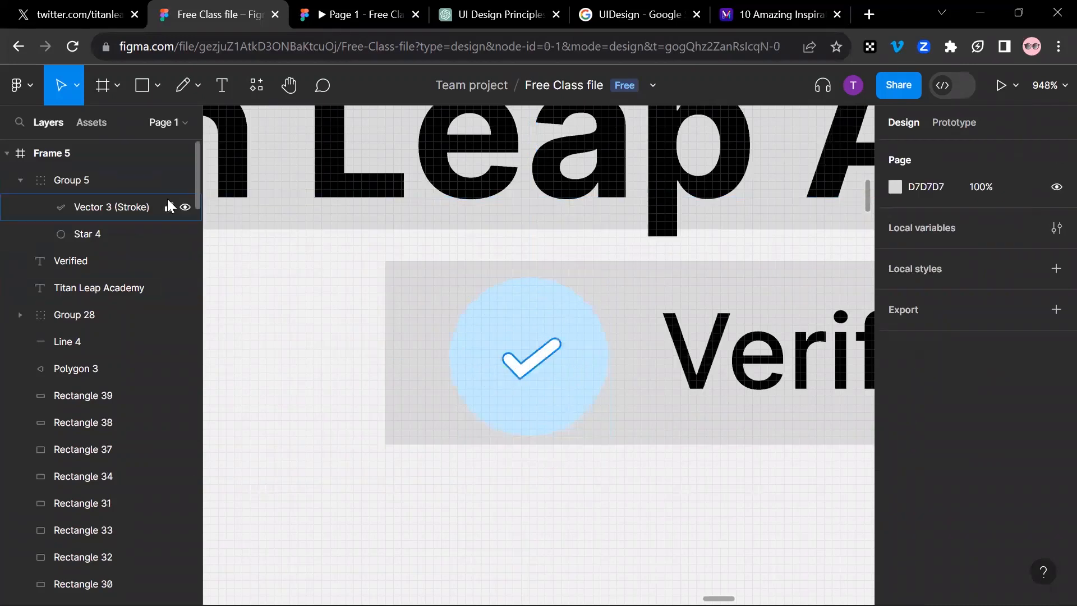
click(158, 85)
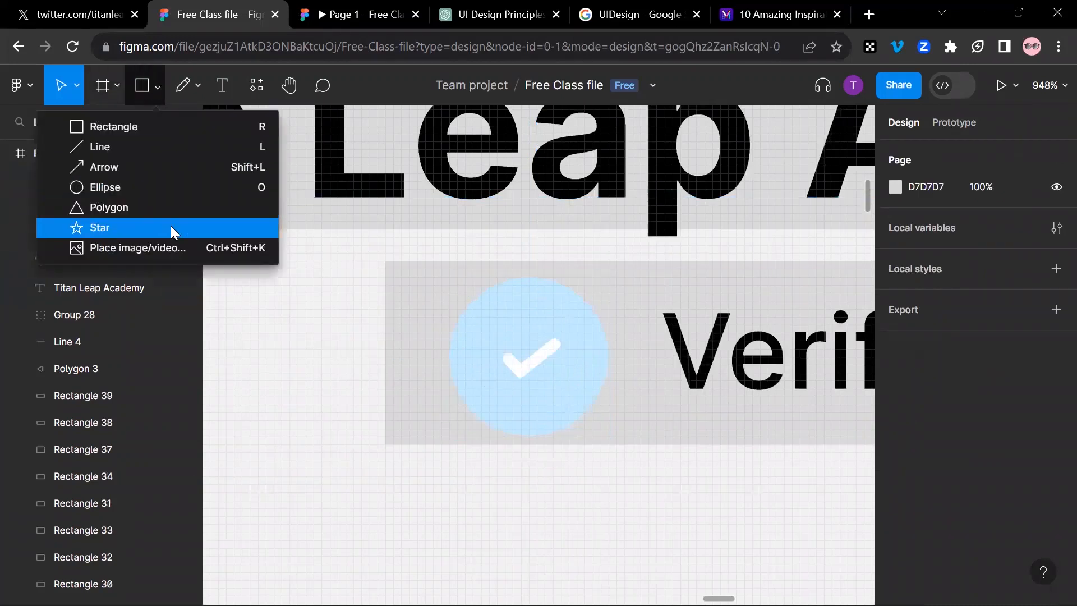
click(171, 225)
drag(505, 317, 633, 445)
drag(572, 384, 532, 359)
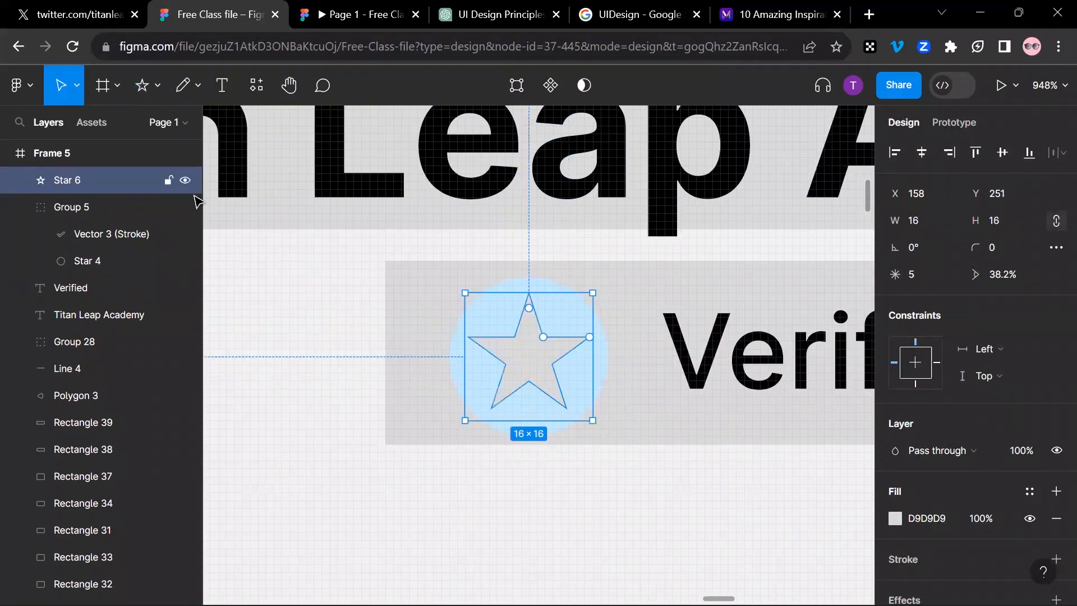
drag(85, 201, 83, 247)
click(537, 365)
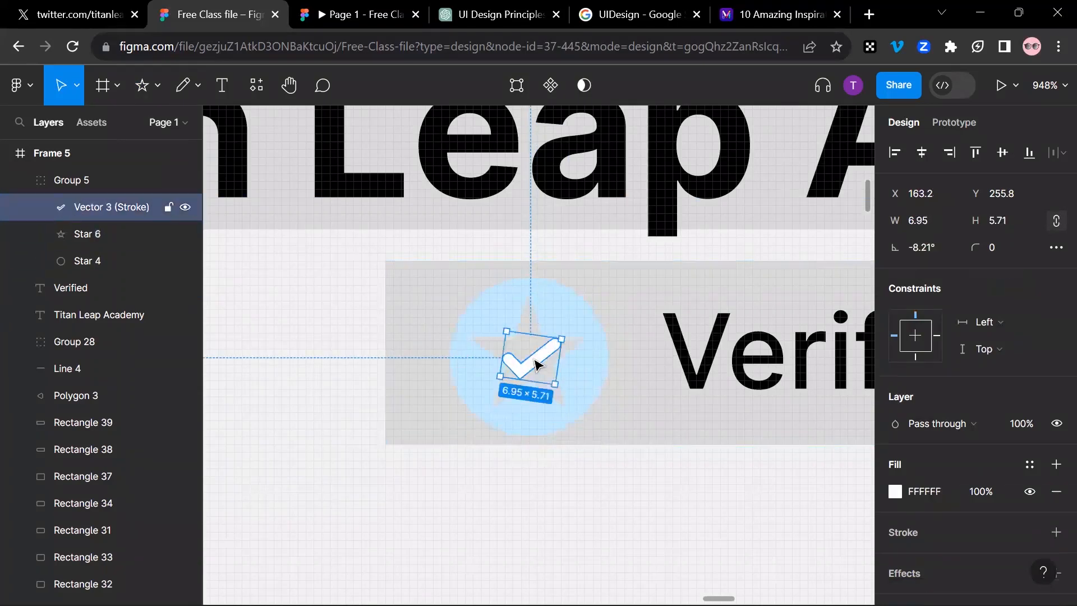
- Set the new badge star's point count to 12 and its ratio to 85.8%
click(531, 326)
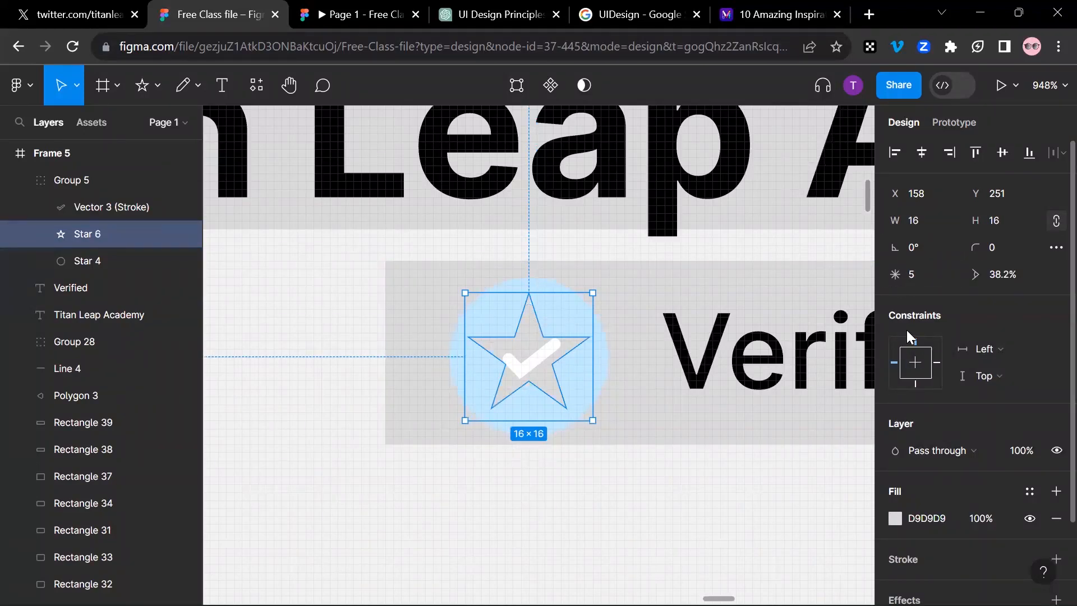
click(918, 274)
text(12)
key(Return)
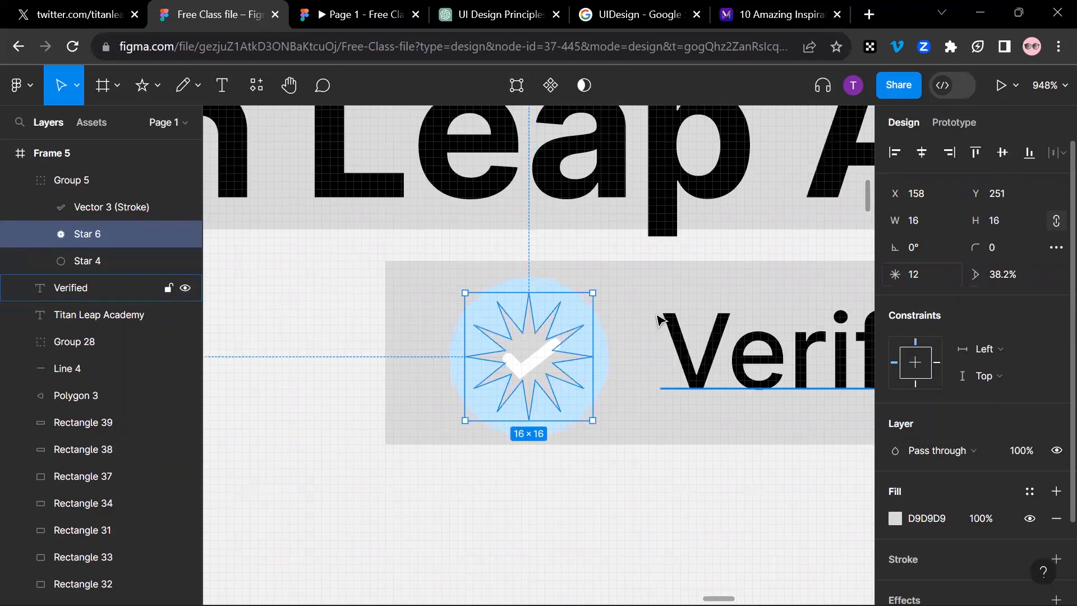
click(573, 505)
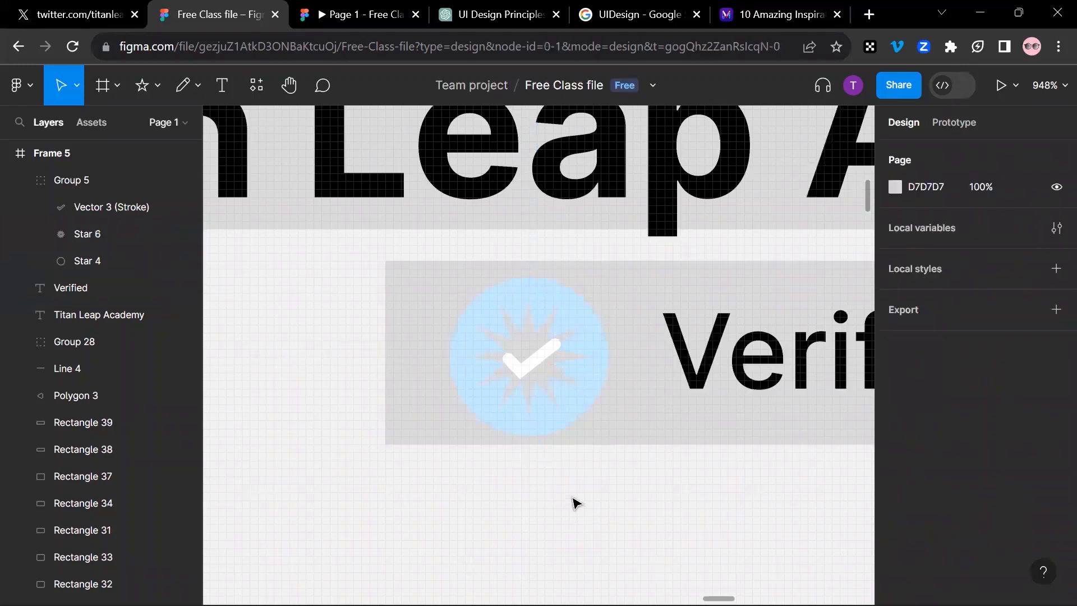
click(535, 348)
double_click(536, 346)
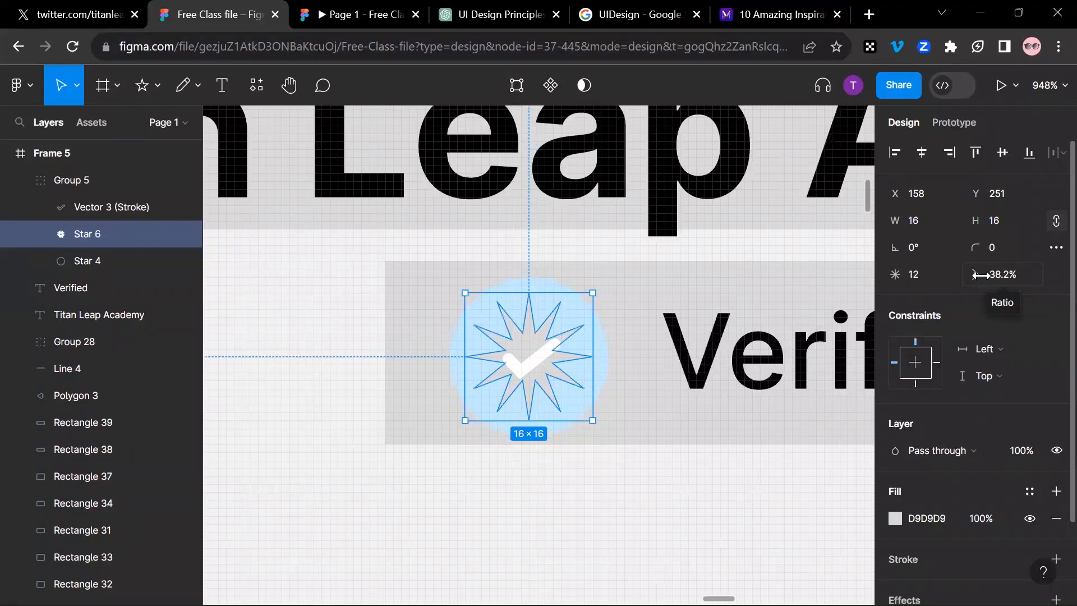
drag(975, 275, 297, 289)
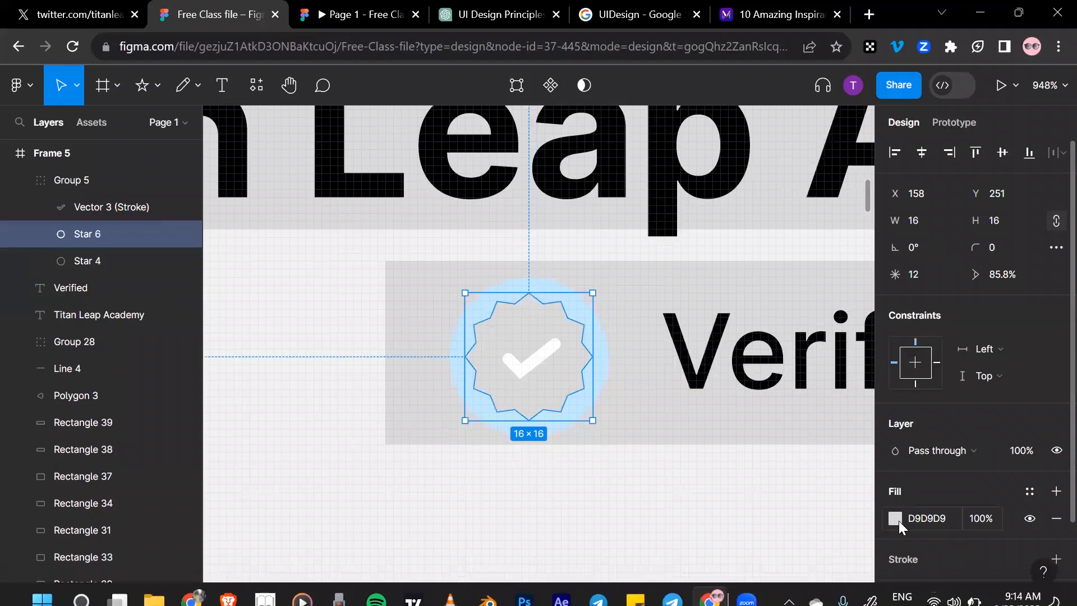
- Fill the new badge star with the light blue document colour 23B0FF and deselect it
click(898, 519)
click(815, 518)
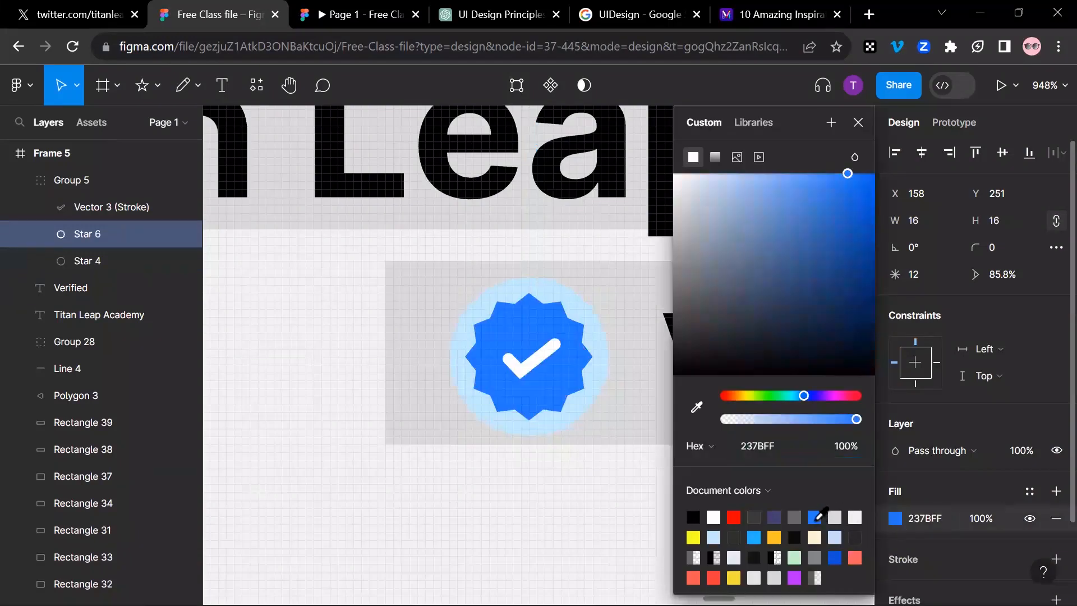
click(754, 534)
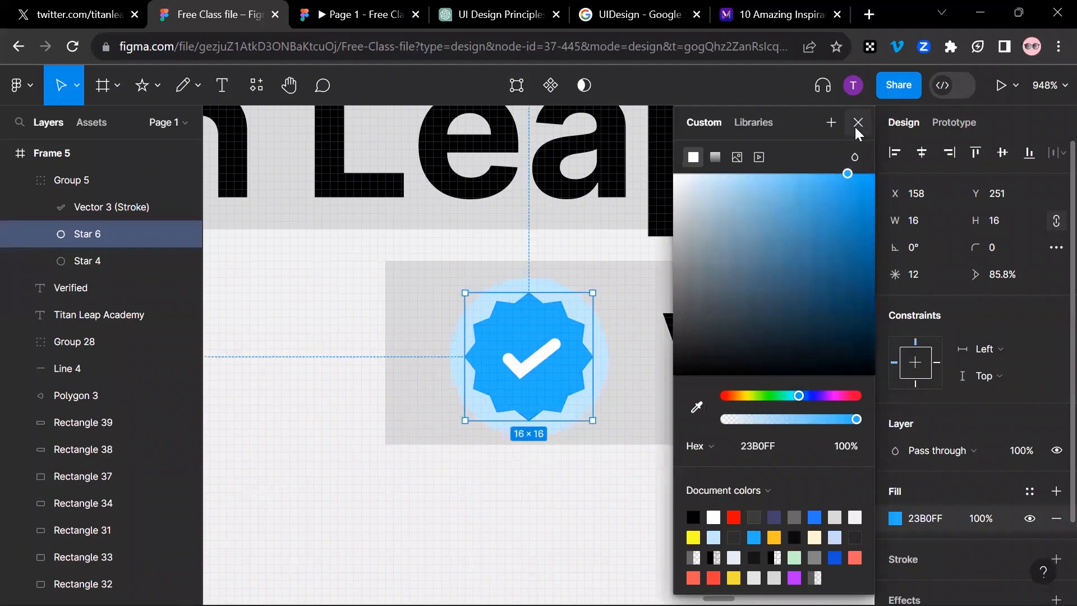
click(858, 125)
scroll(507, 385, down, 5)
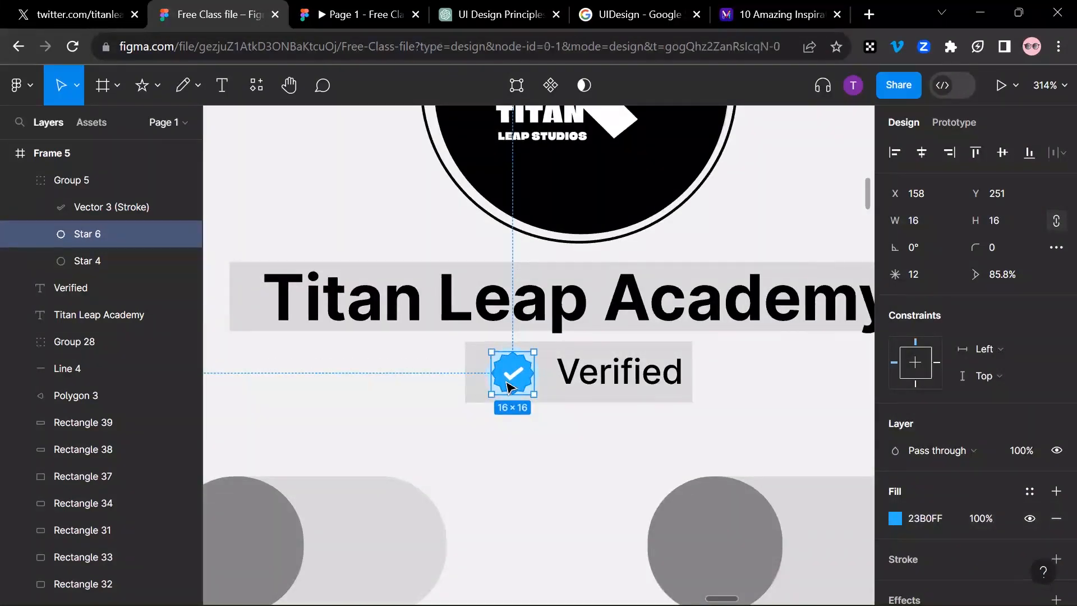
key(Escape)
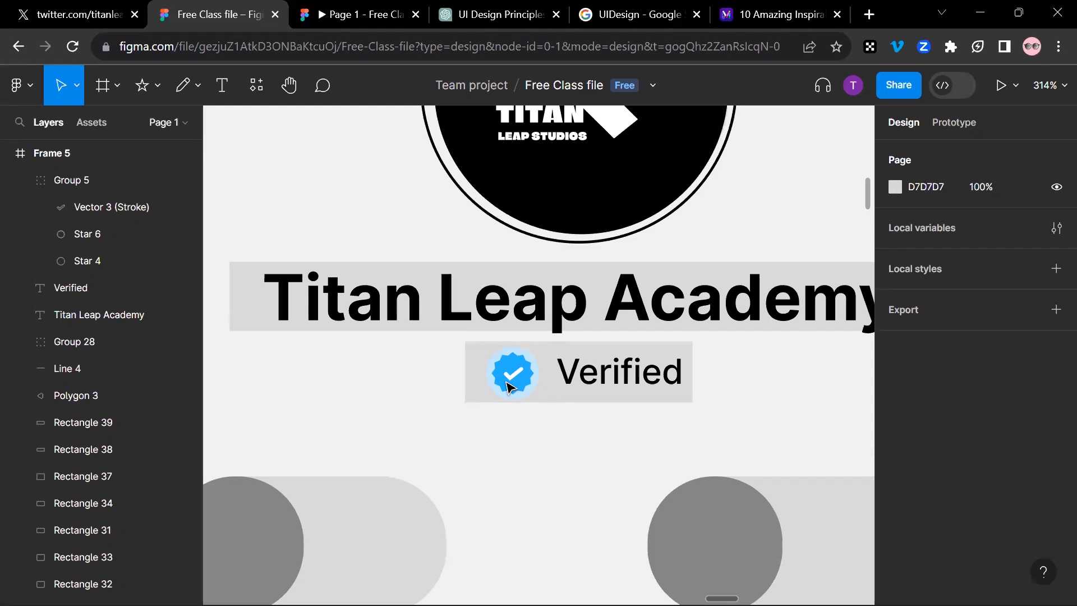
- Copy the yellow star icon from Frame 2's Icons row onto the first grey circle in Frame 5, at X 39, Y 298
scroll(509, 388, down, 5)
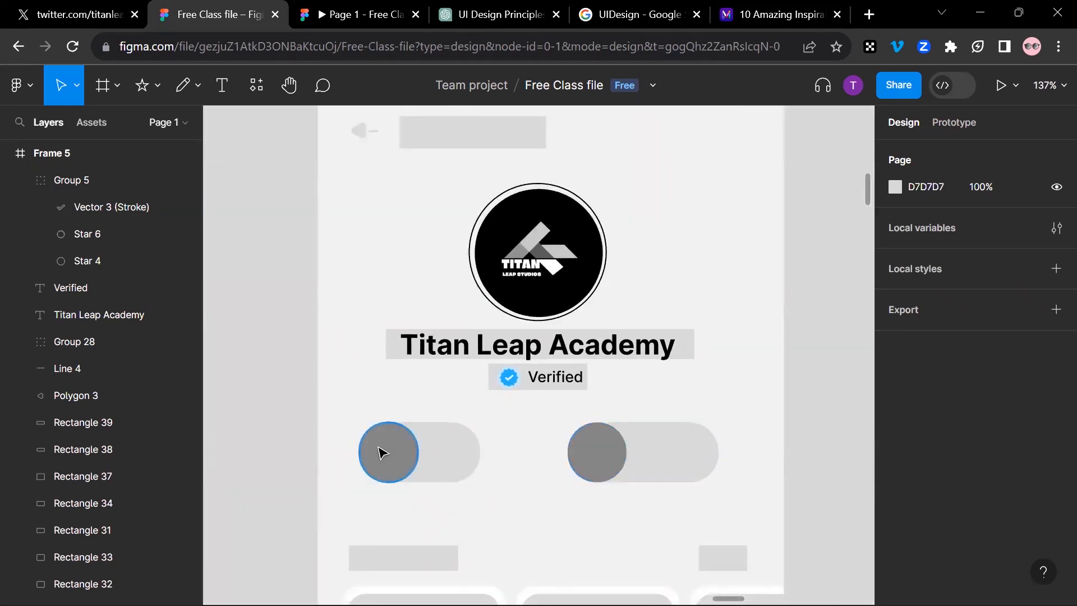
scroll(380, 451, down, 2)
scroll(380, 451, down, 6)
drag(378, 449, 705, 297)
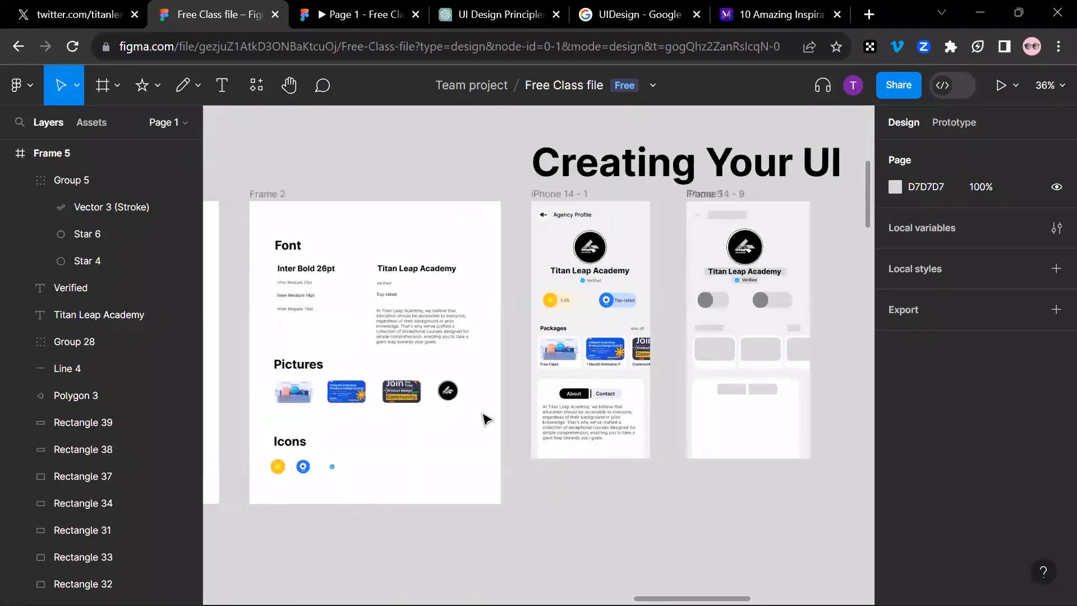
click(278, 469)
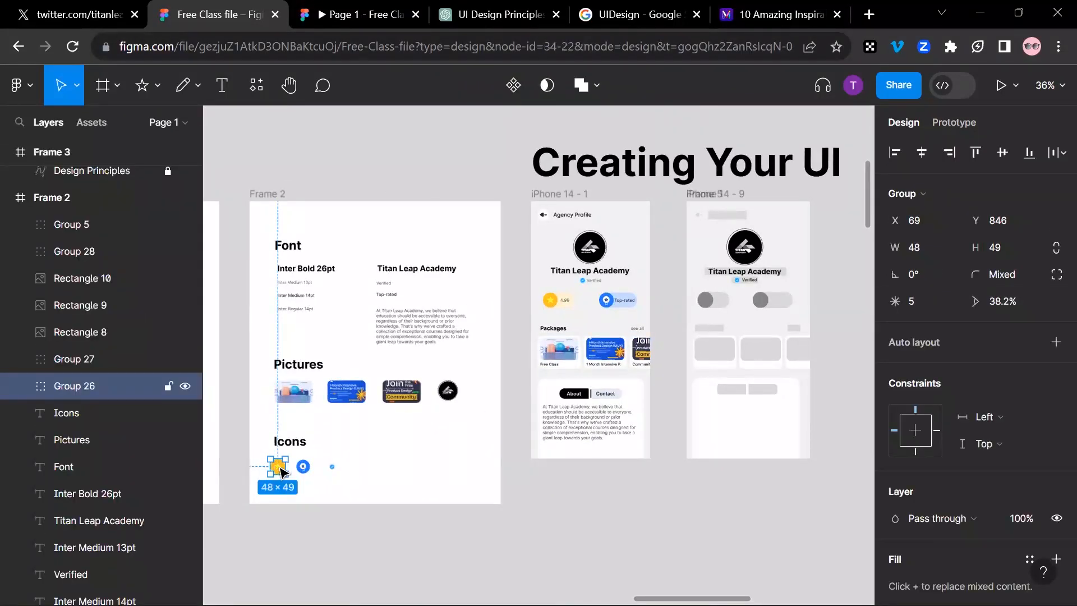
drag(282, 473, 711, 306)
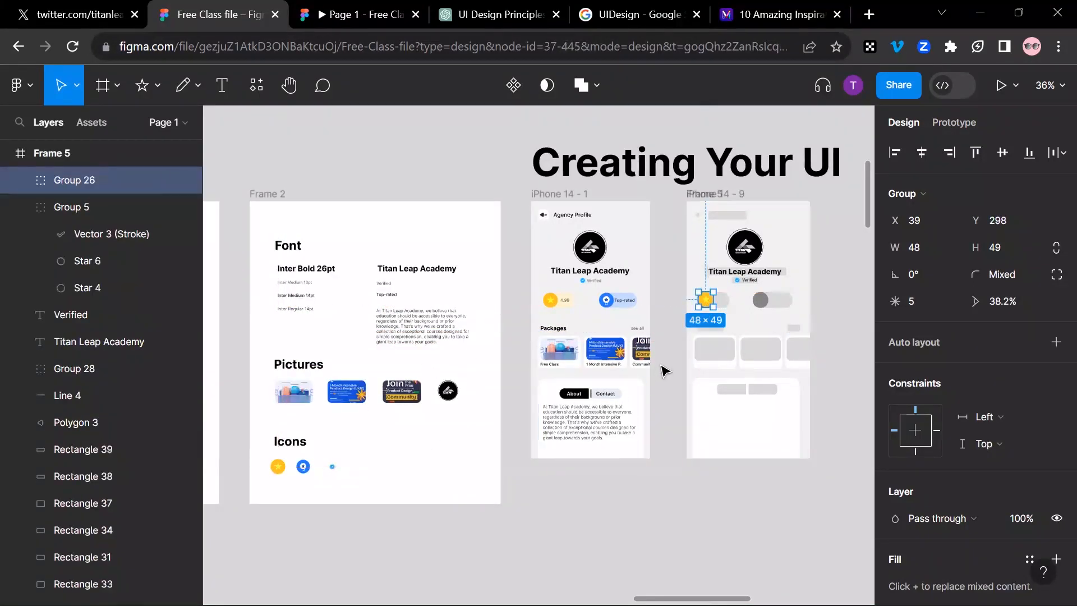
- Copy the blue award ribbon icon from Frame 2's Icons row onto the second grey circle in Frame 5, at X 221, Y 302
click(303, 466)
drag(303, 467, 761, 302)
scroll(759, 309, up, 6)
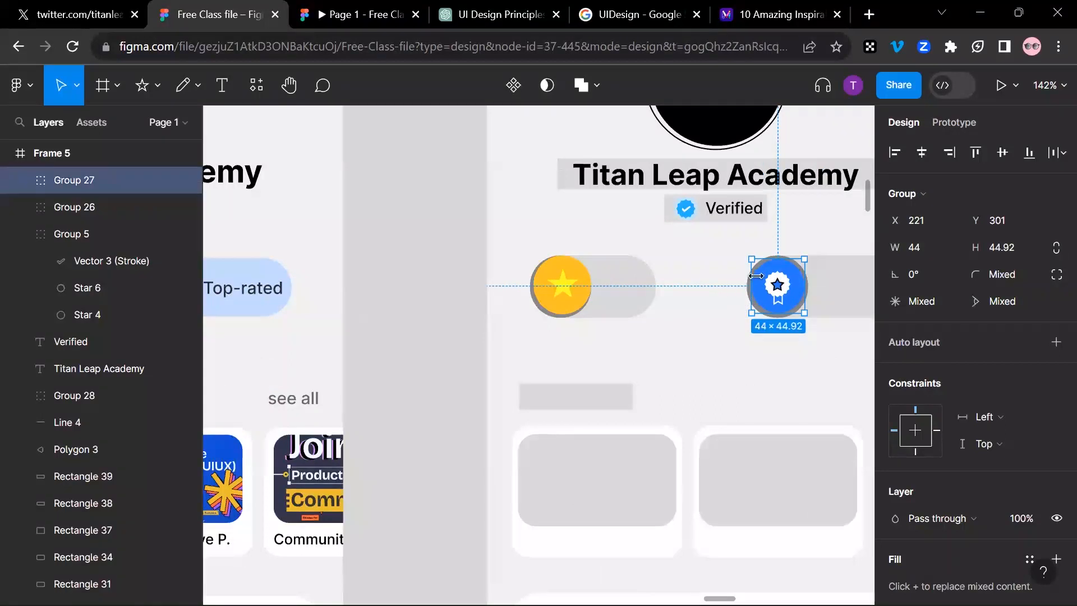
drag(782, 280, 778, 286)
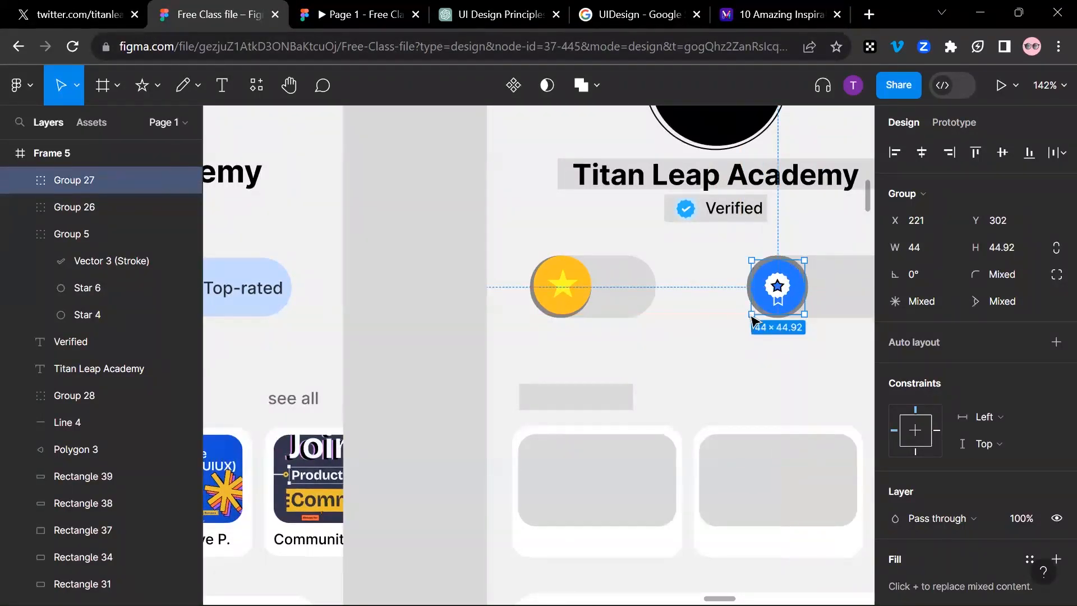
scroll(804, 279, up, 5)
key(alt)
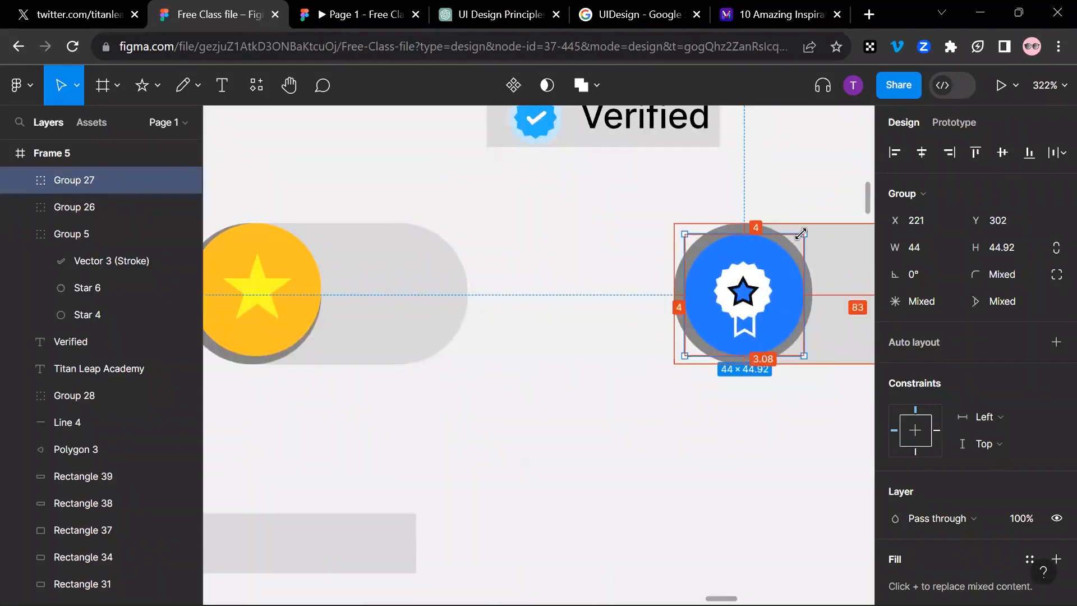
- Enlarge the award ribbon icon to 51.84 × 52.92 and the star icon to 52.12 × 53.21 so they cover their grey circles
drag(809, 226, 811, 224)
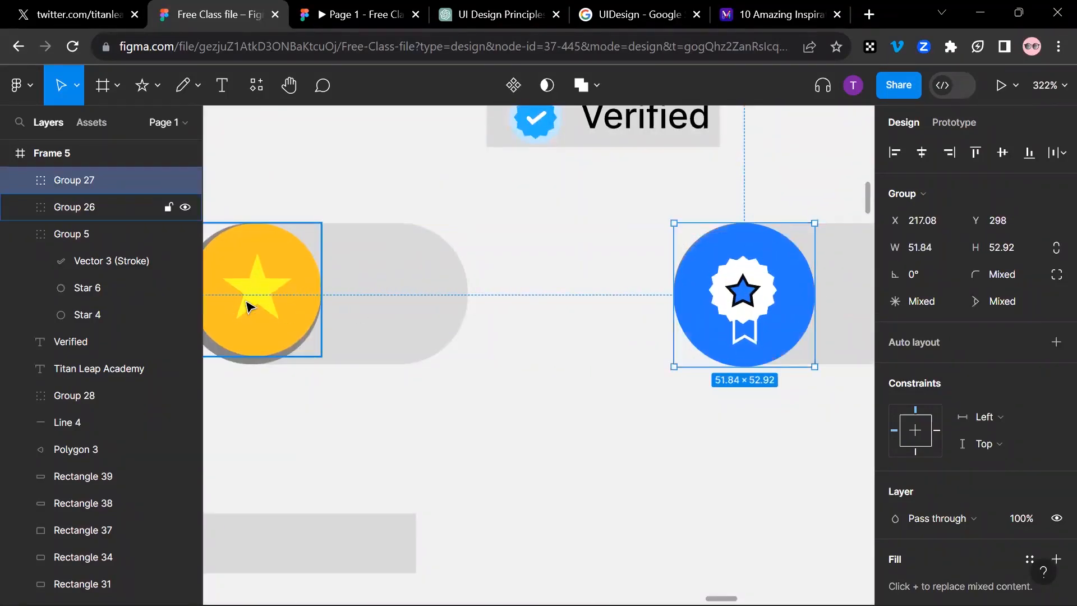
drag(330, 310, 493, 329)
click(485, 325)
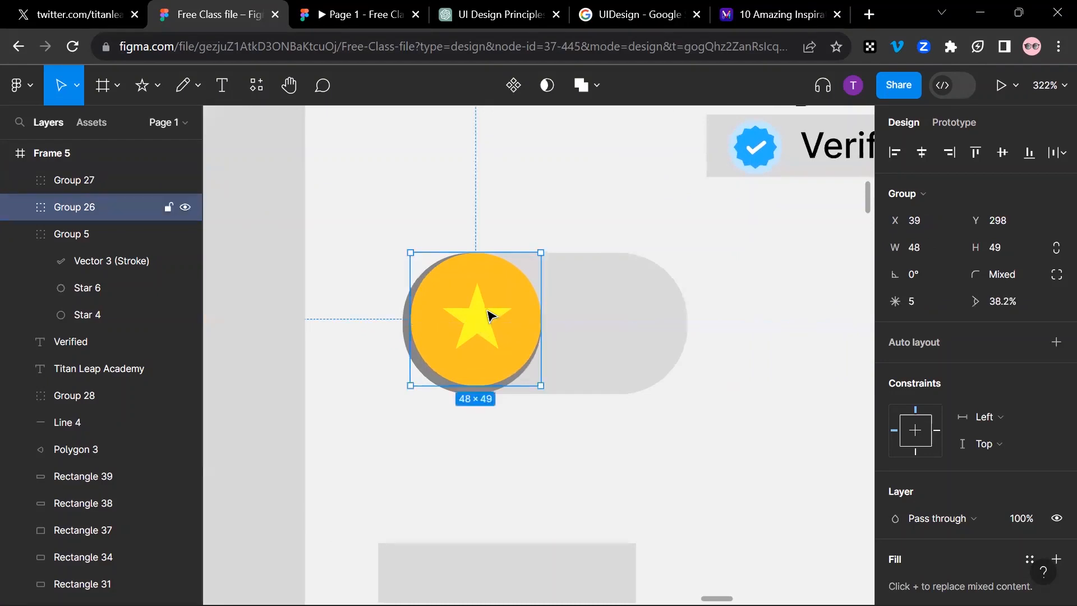
key(alt)
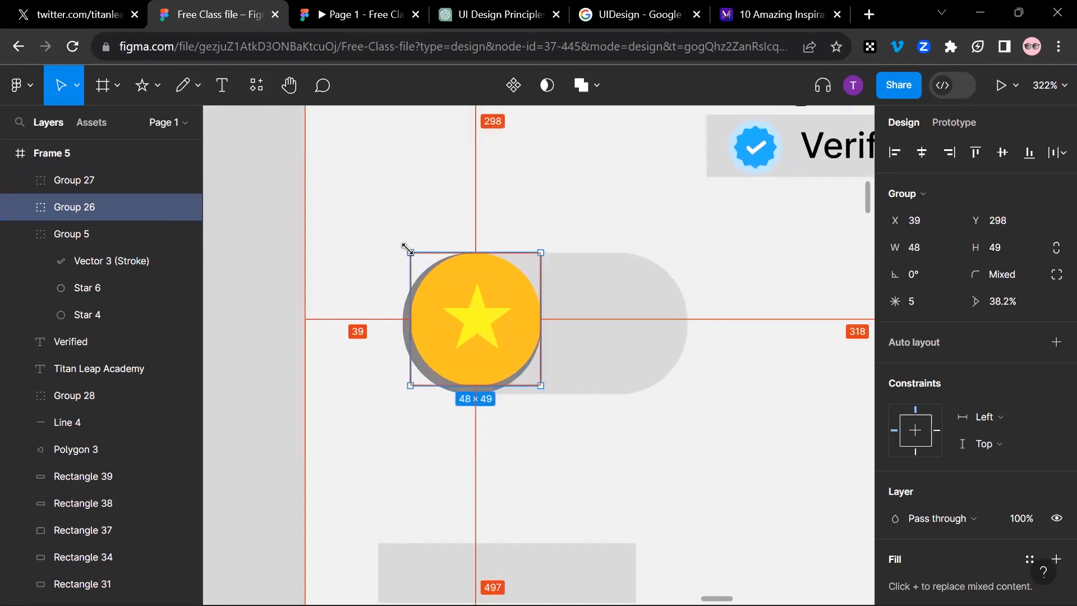
drag(400, 242, 397, 239)
drag(511, 327, 510, 333)
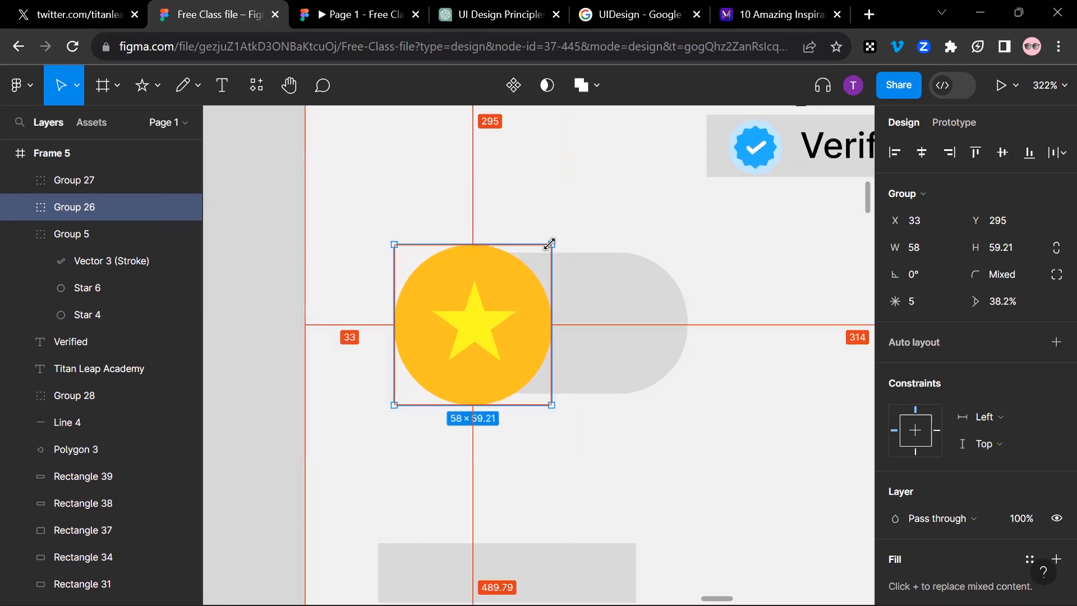
drag(546, 249, 544, 248)
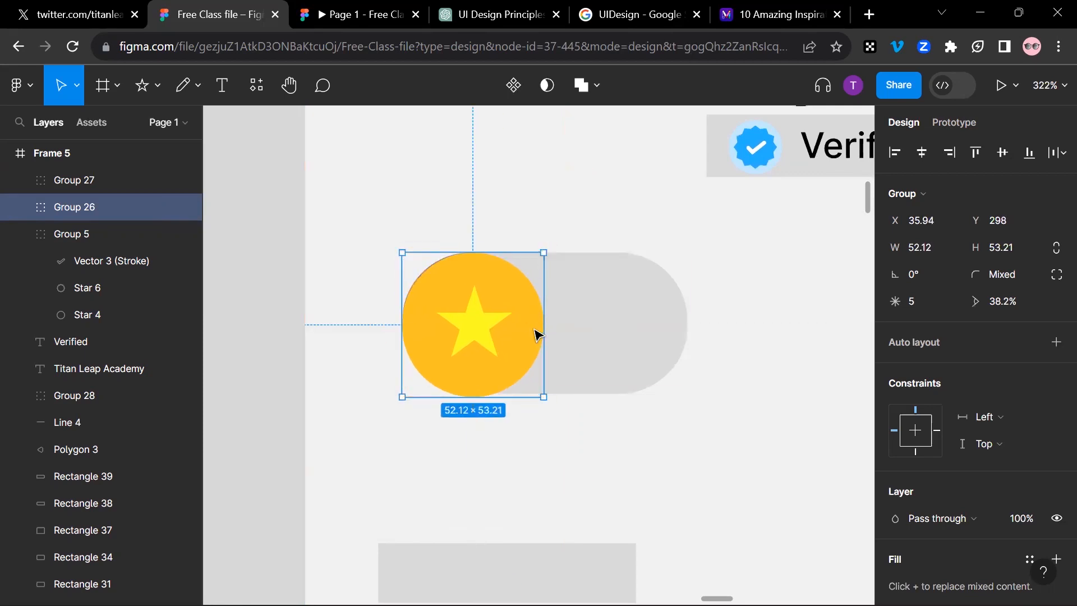
- Fill the grey pill behind the star icon with cream FFF3D2, sampled from the 4.99 pill in the finished design
scroll(534, 335, down, 5)
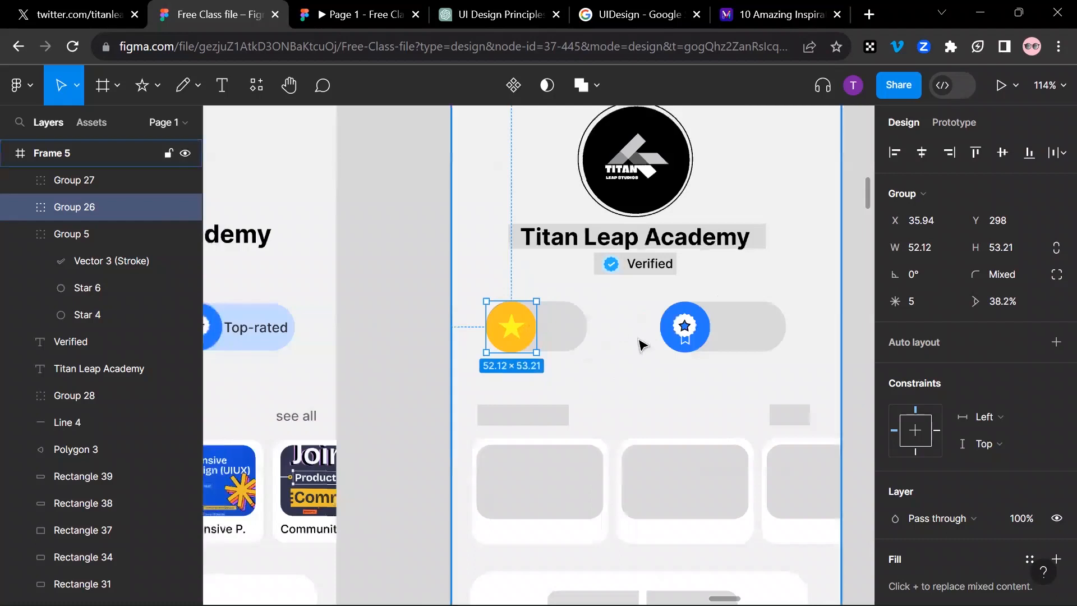
click(617, 368)
click(544, 343)
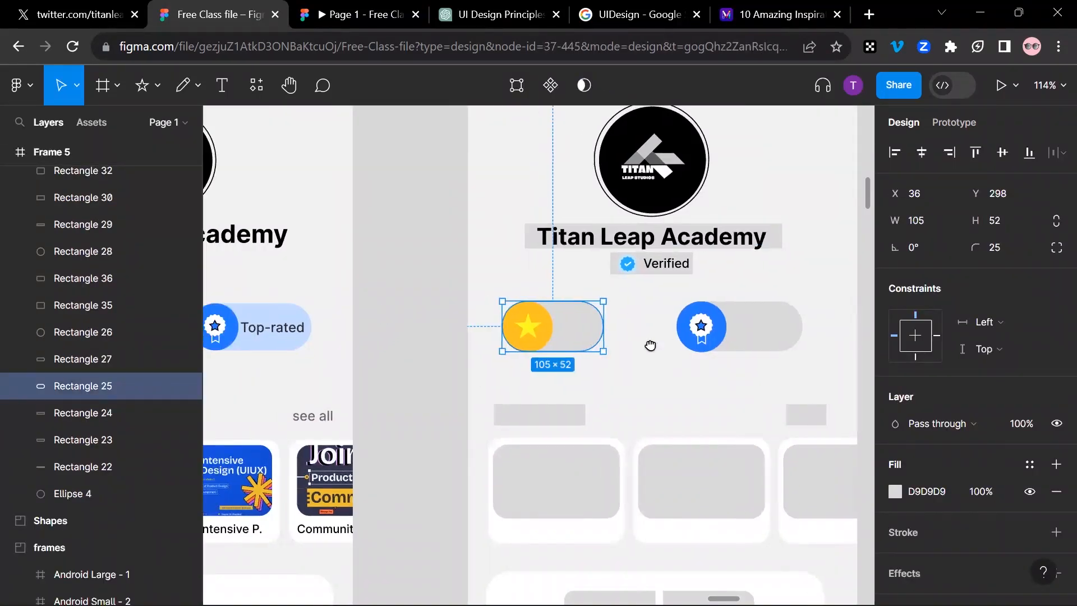
scroll(640, 348, left, 5)
drag(743, 326, 672, 292)
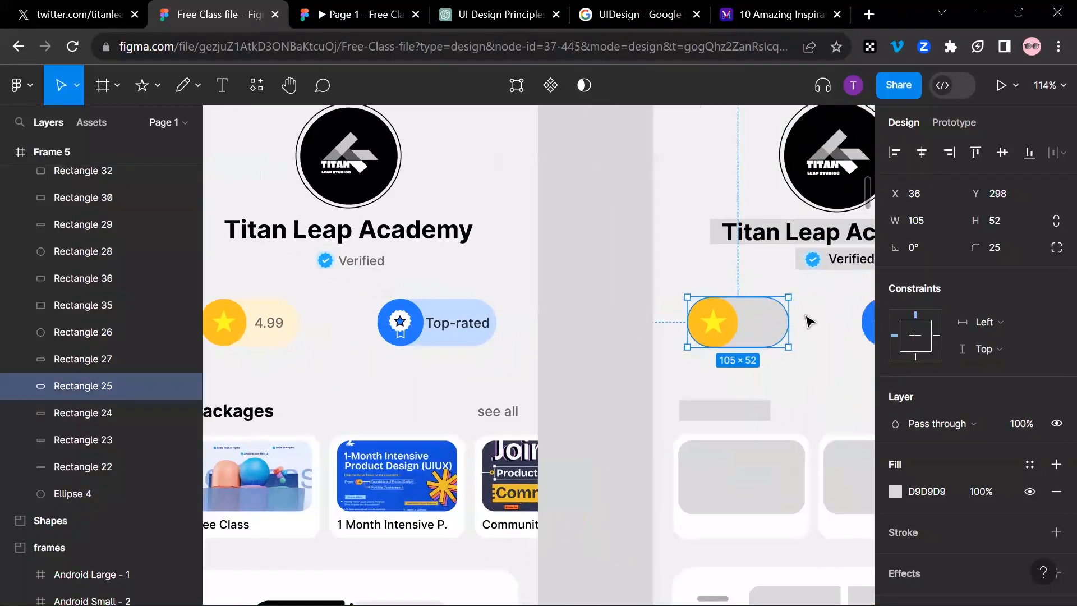
click(894, 492)
click(698, 410)
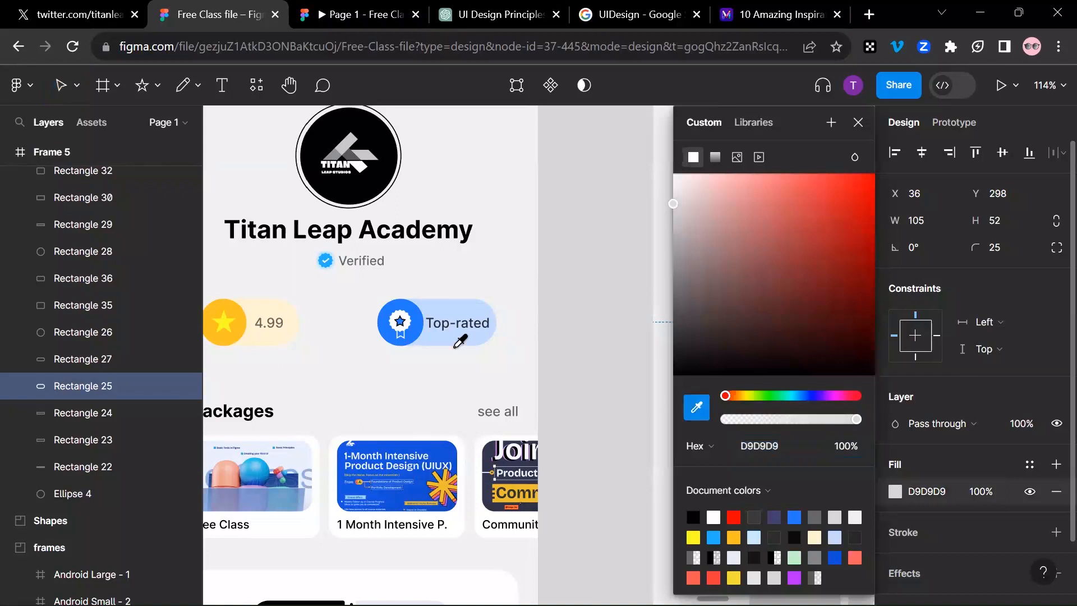
click(270, 305)
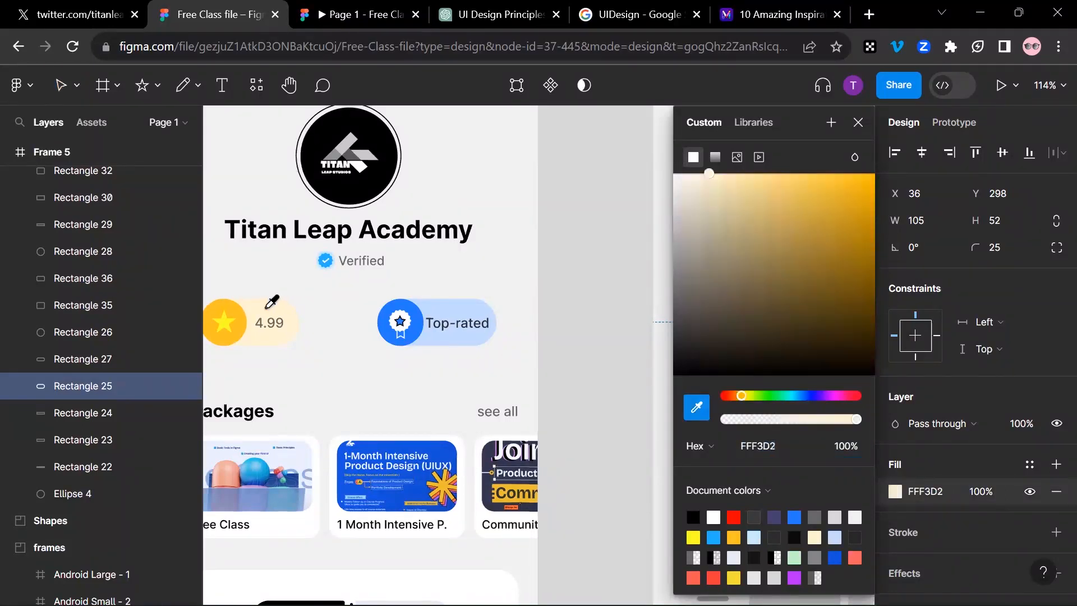
click(569, 308)
- Fill the grey pill behind the award ribbon icon with light blue C3DBFF, sampled from the finished design's Top-rated pill
scroll(599, 291, right, 8)
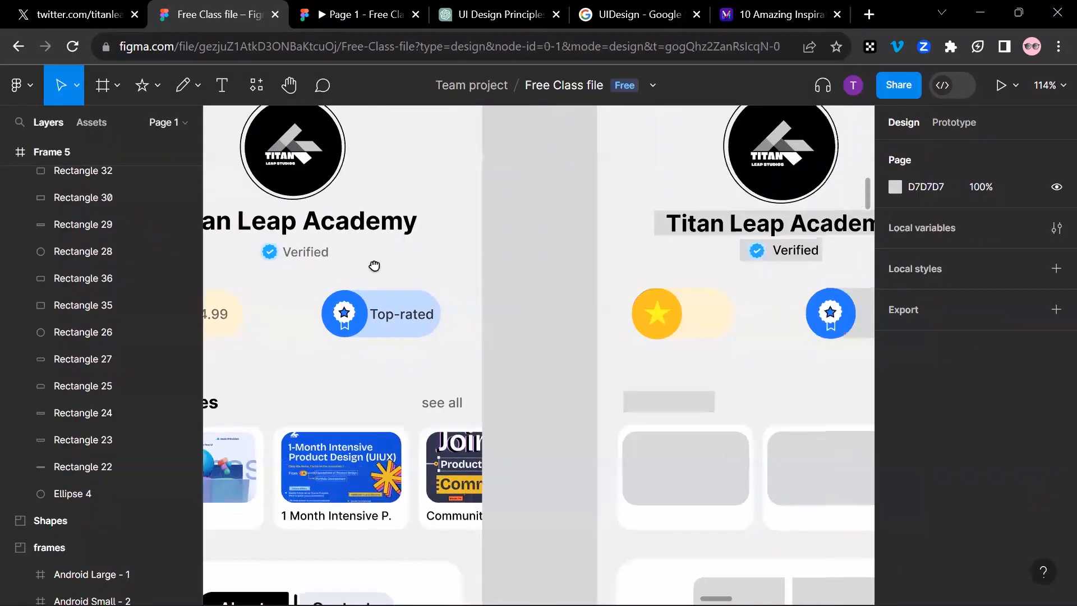
click(728, 303)
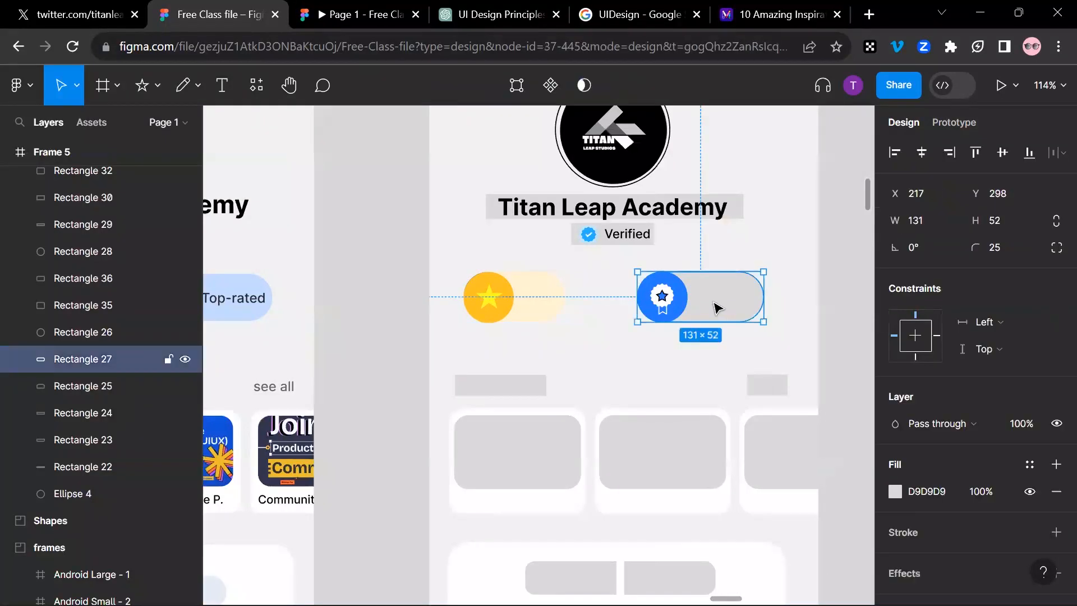
click(895, 492)
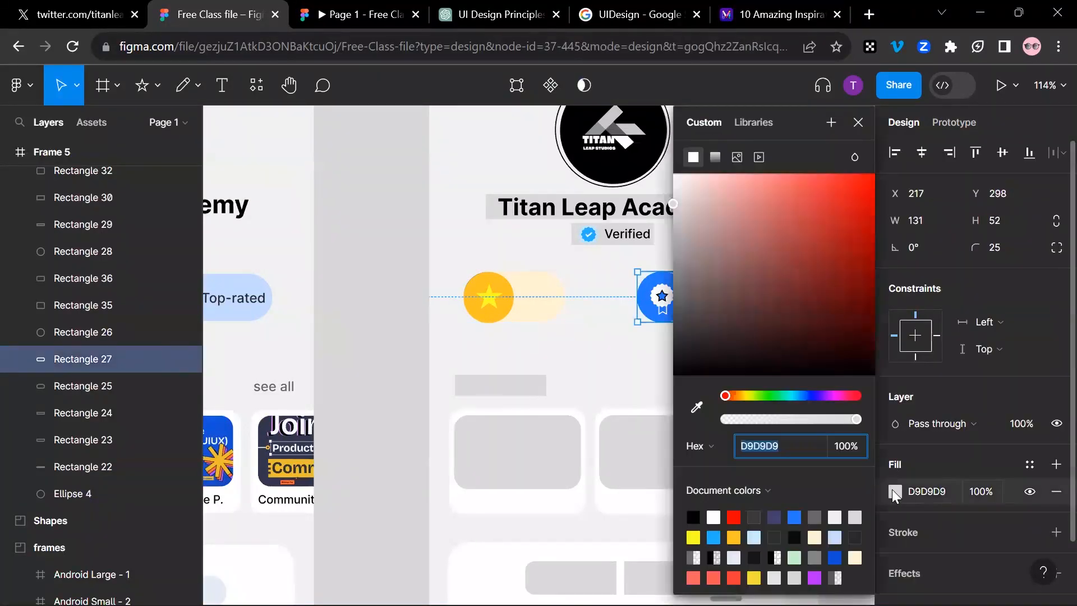
click(696, 412)
click(257, 273)
click(859, 123)
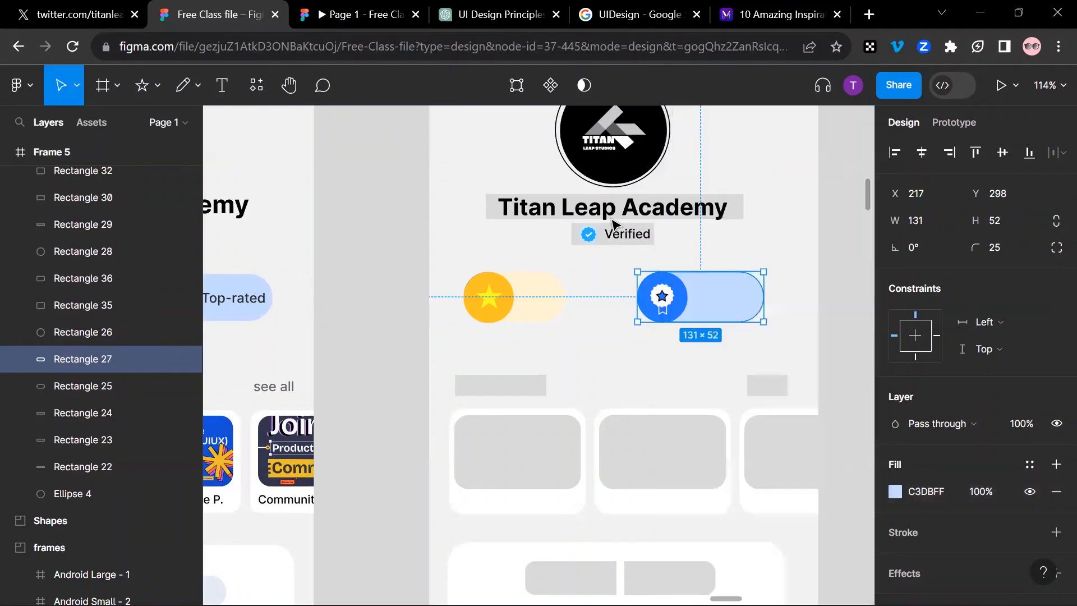
- Examine the font, weight, size and fill of the 4.99 rating text in the finished design
scroll(676, 236, left, 5)
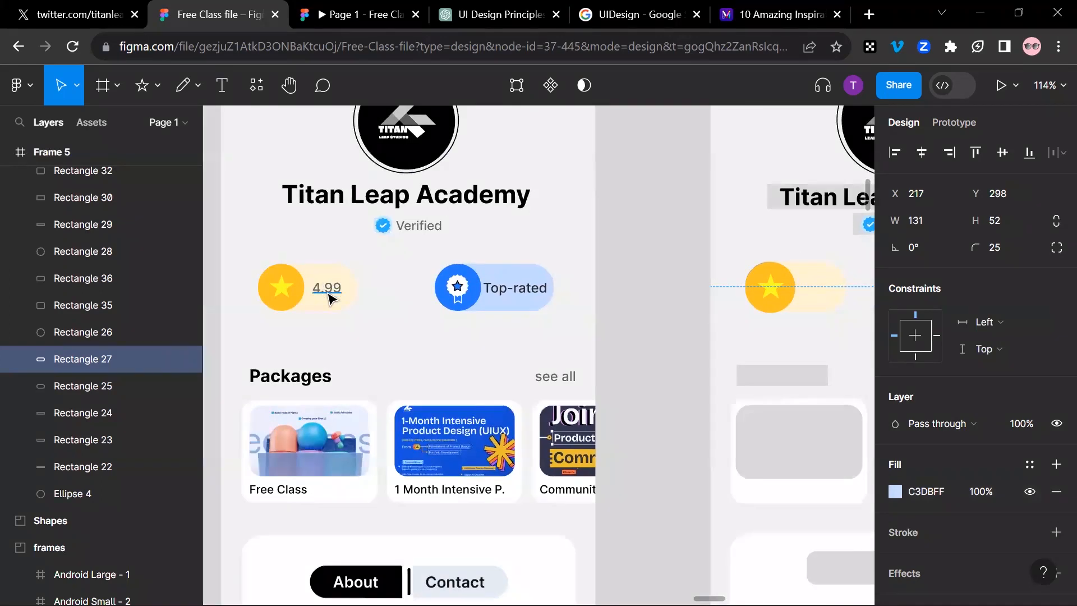
drag(440, 238, 528, 276)
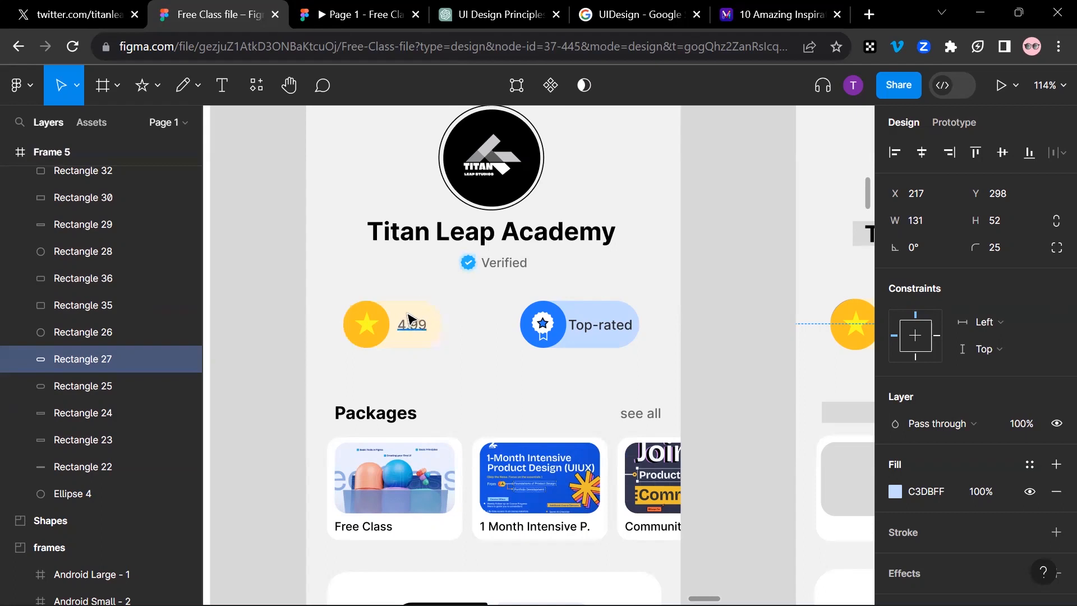
drag(636, 284, 523, 281)
drag(213, 278, 834, 317)
drag(460, 274, 90, 247)
drag(595, 286, 348, 279)
click(439, 261)
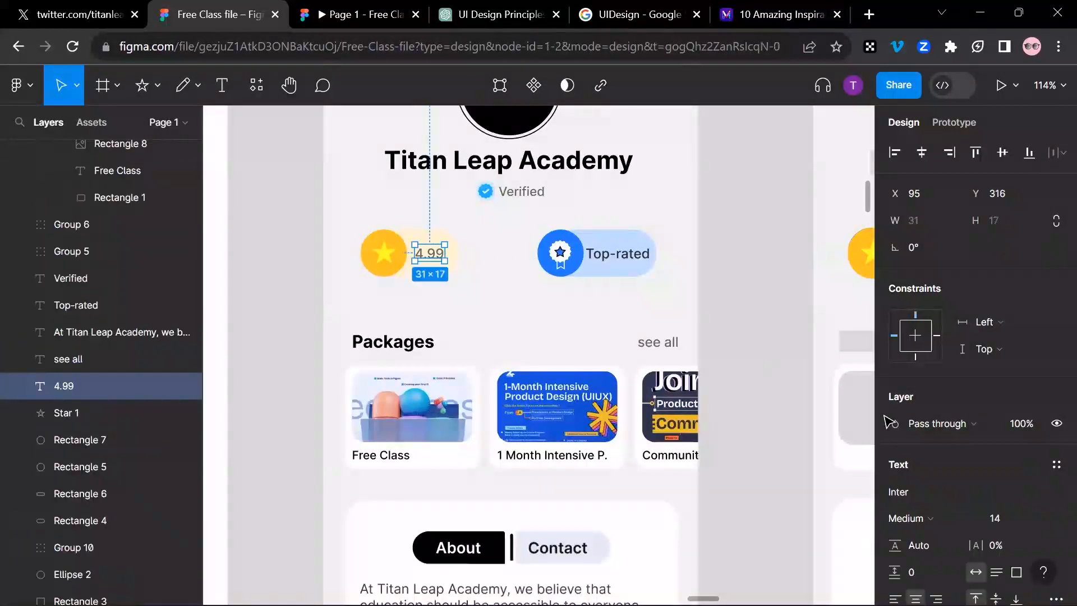
scroll(959, 493, down, 4)
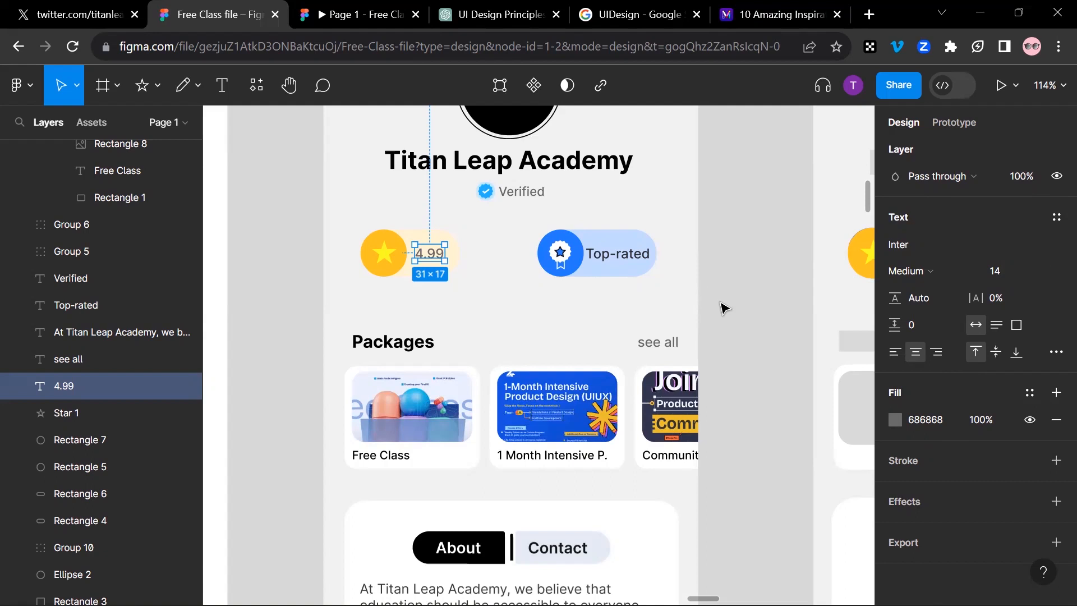
scroll(728, 301, down, 1)
scroll(753, 283, right, 5)
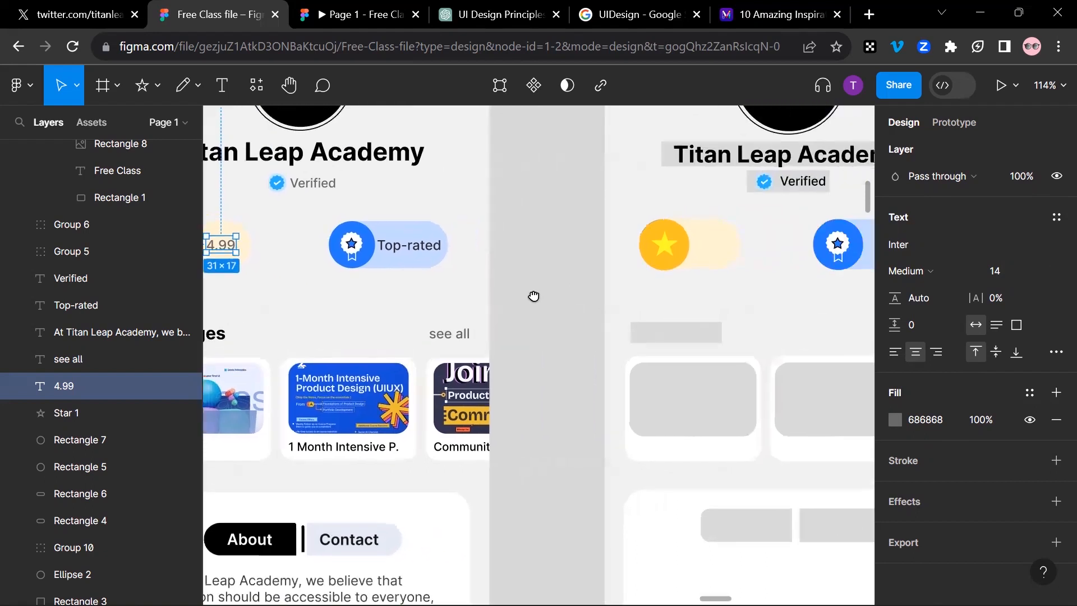
scroll(575, 337, up, 2)
drag(261, 297, 757, 300)
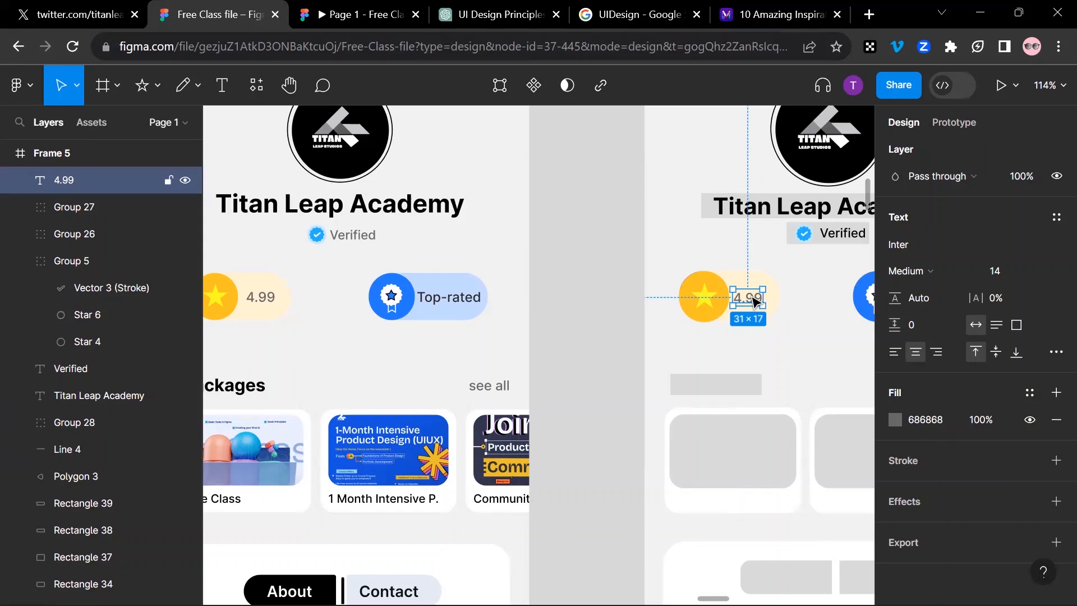
key(Delete)
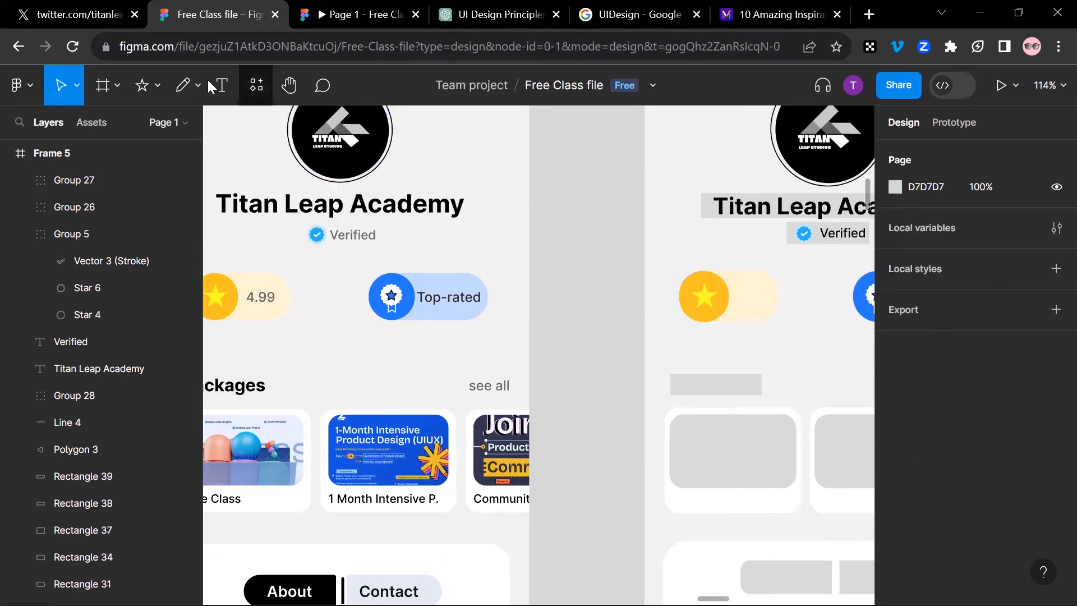
- Add the text 4.99 to the cream pill beside the star icon in Frame 5, at X 100, Y 317
click(234, 94)
click(735, 295)
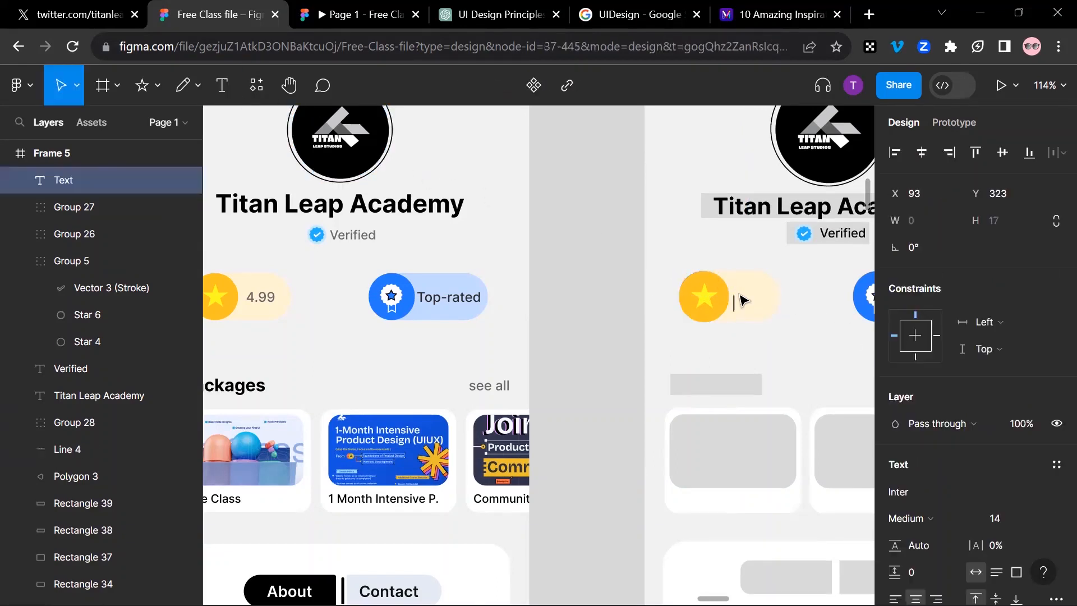
text(4.99)
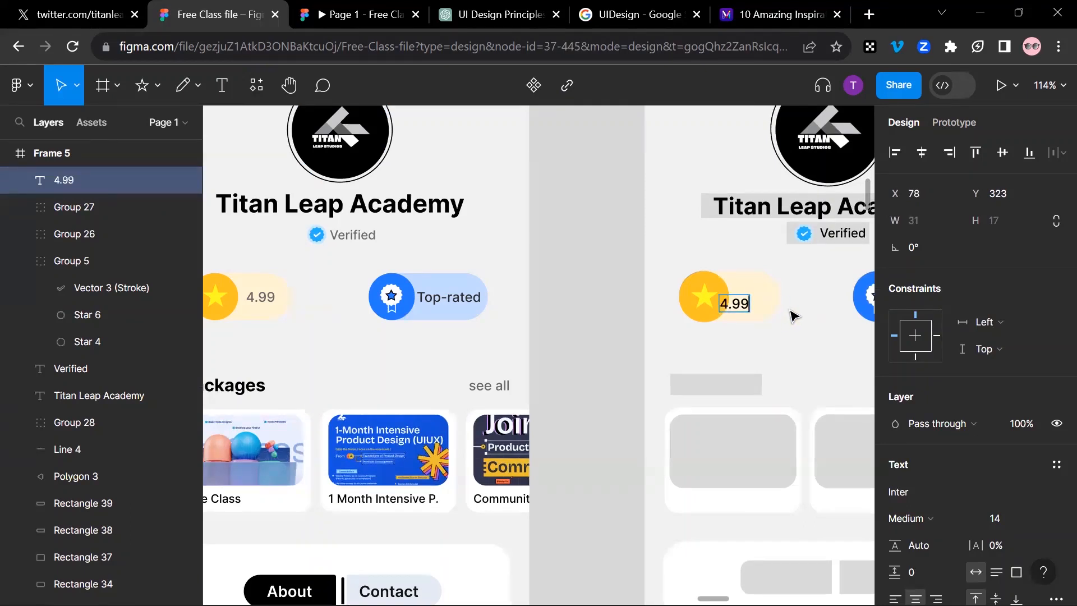
key(Escape)
drag(738, 307, 755, 303)
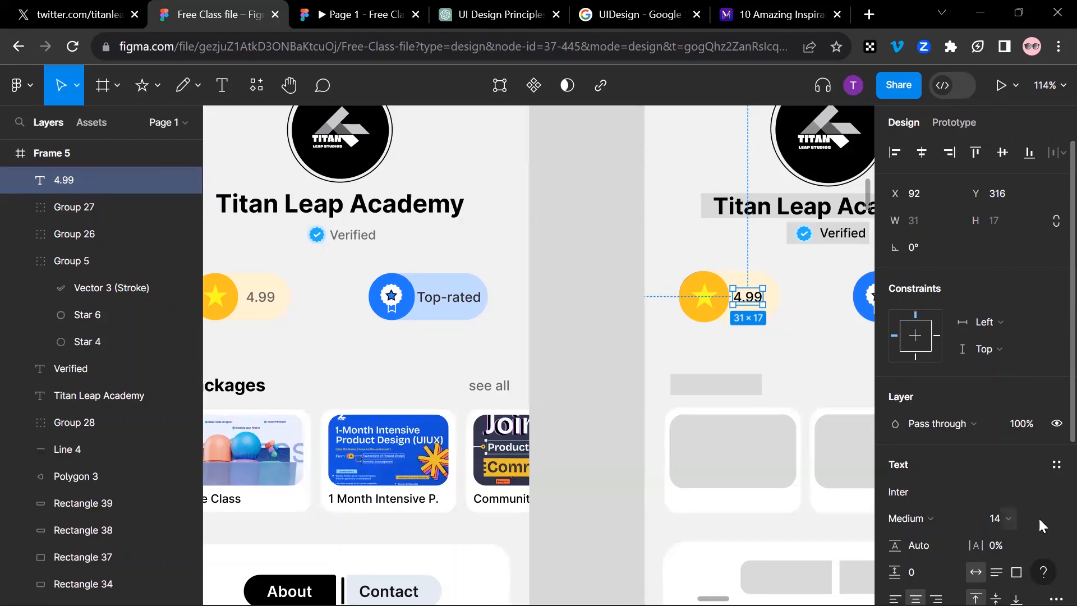
click(257, 304)
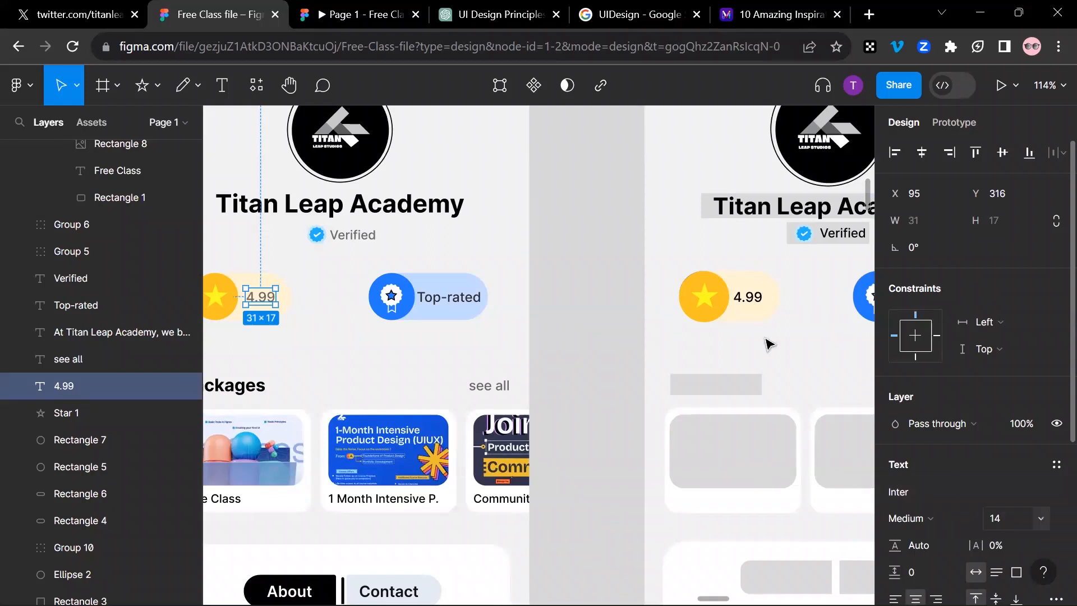
click(751, 297)
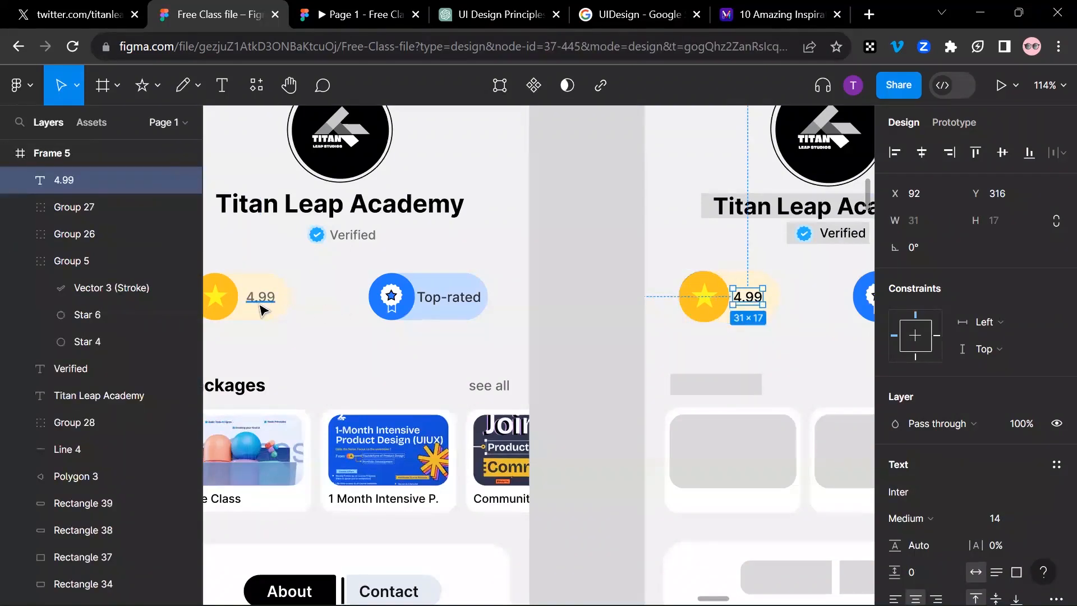
scroll(791, 334, right, 6)
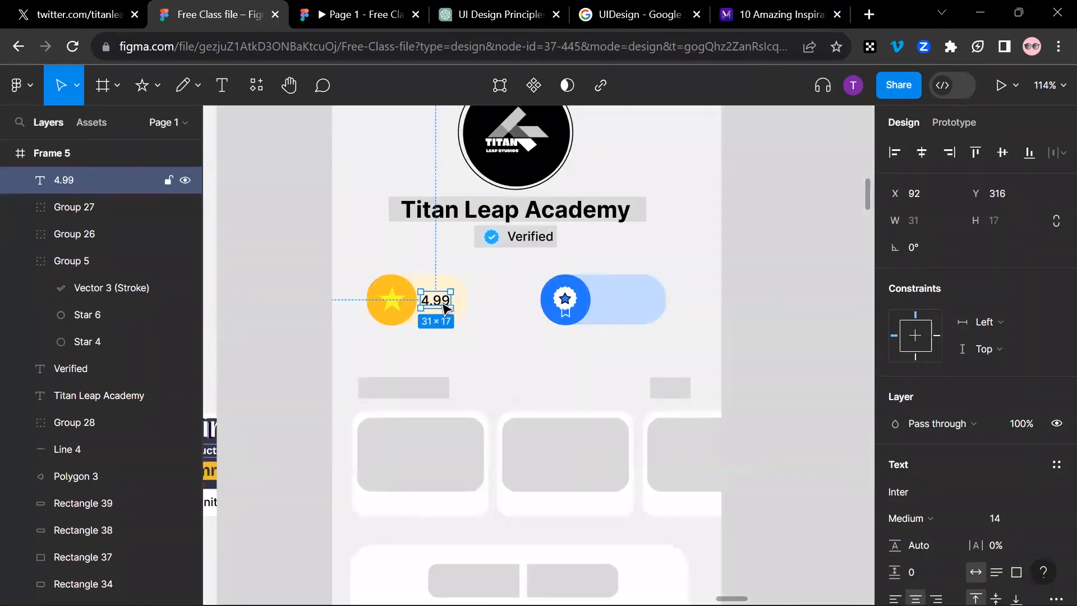
drag(450, 306, 452, 307)
- Look up the fill of the finished design's 4.99 text and set the new 4.99 text in Frame 5 to 686868
scroll(408, 327, left, 8)
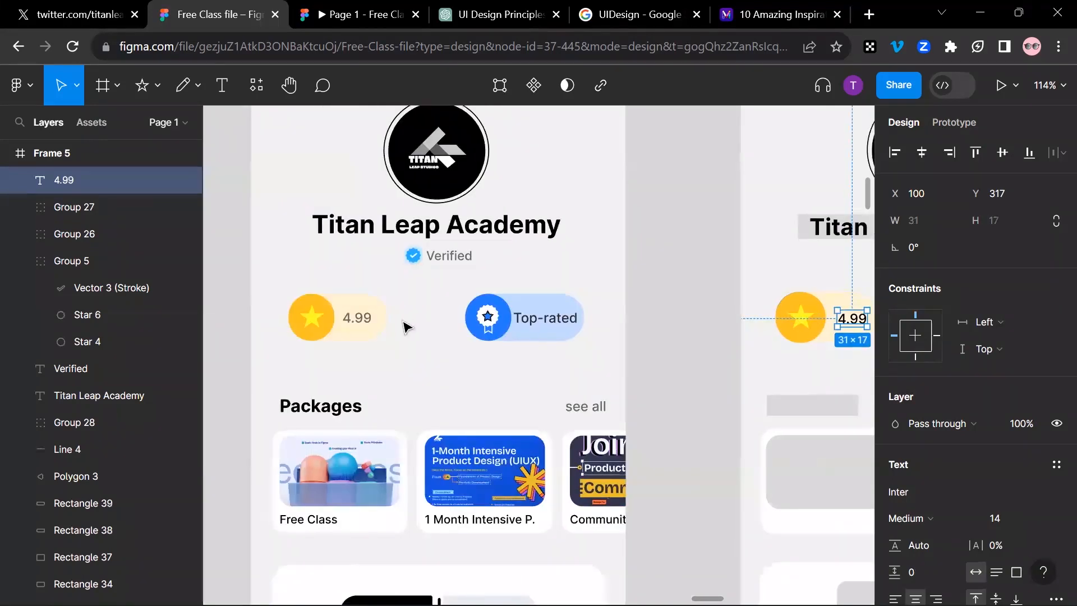
click(355, 318)
scroll(999, 460, down, 5)
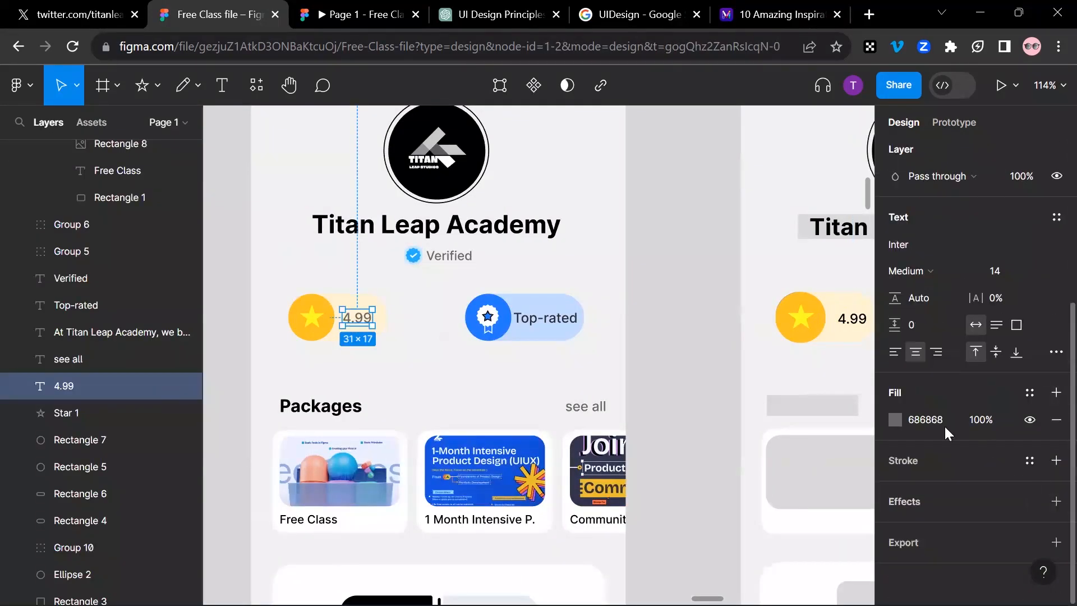
click(896, 420)
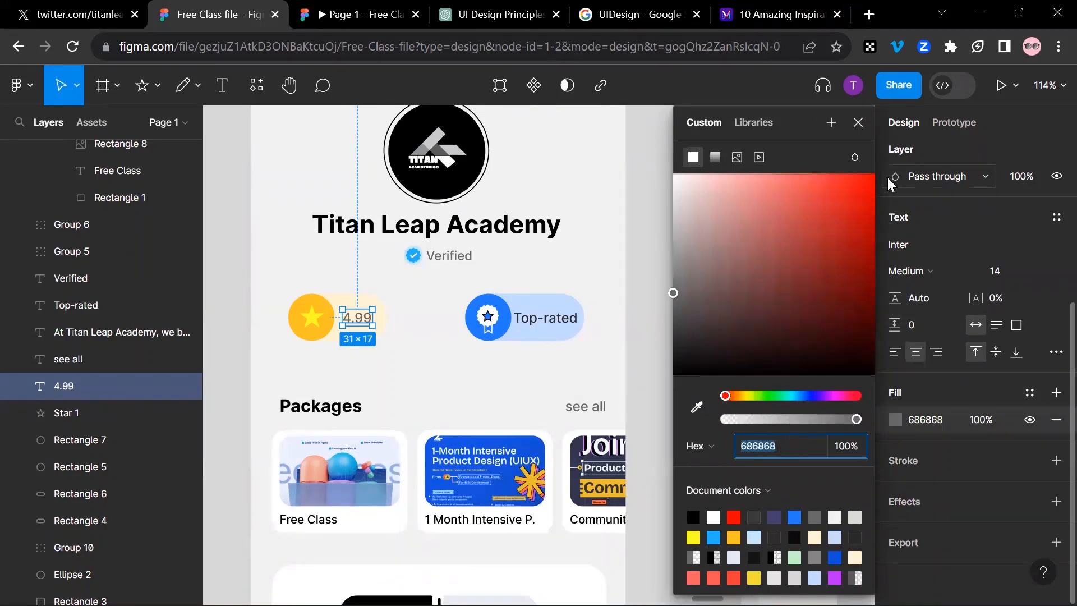
click(859, 123)
scroll(582, 289, right, 5)
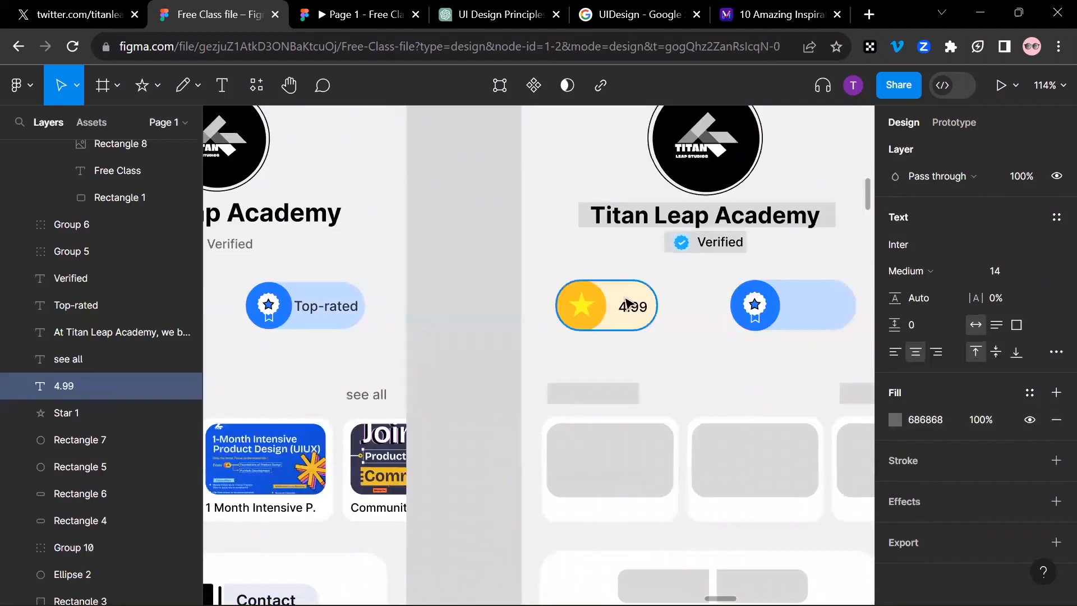
click(628, 306)
click(895, 419)
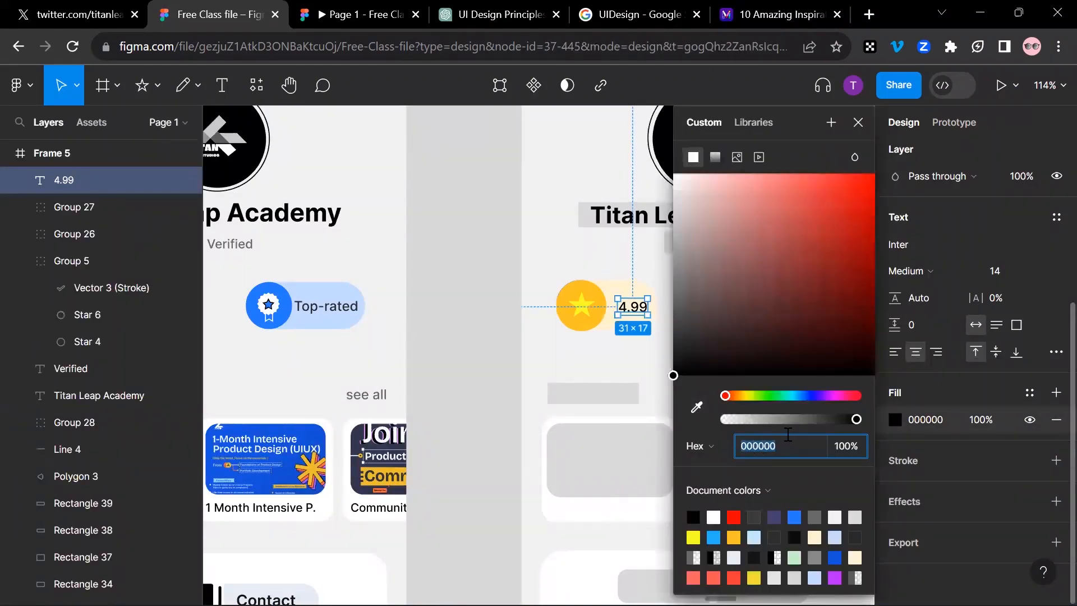
text(686868)
click(859, 123)
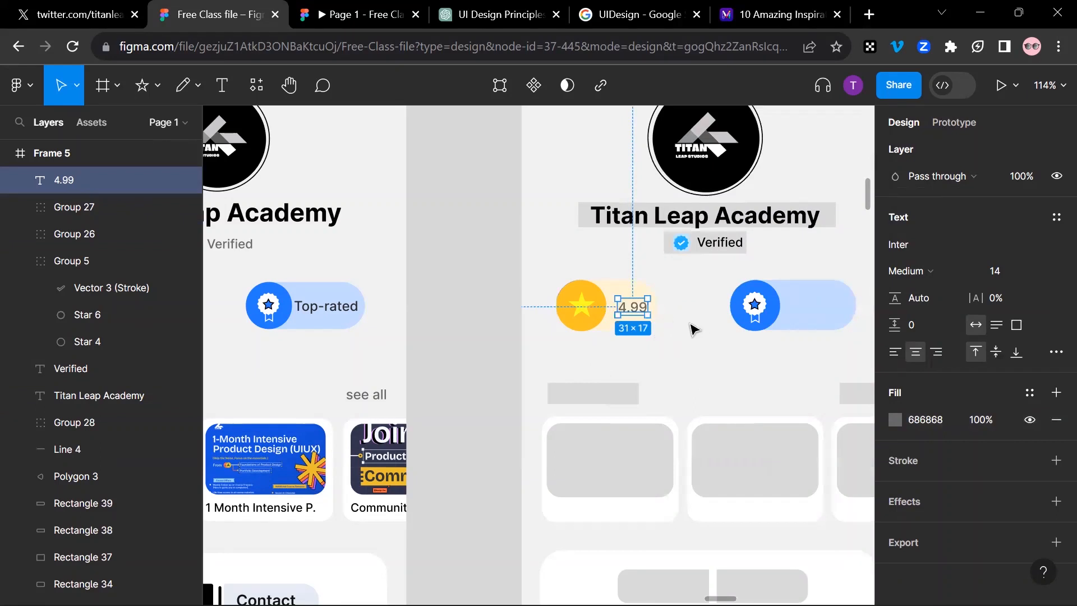
scroll(641, 329, right, 2)
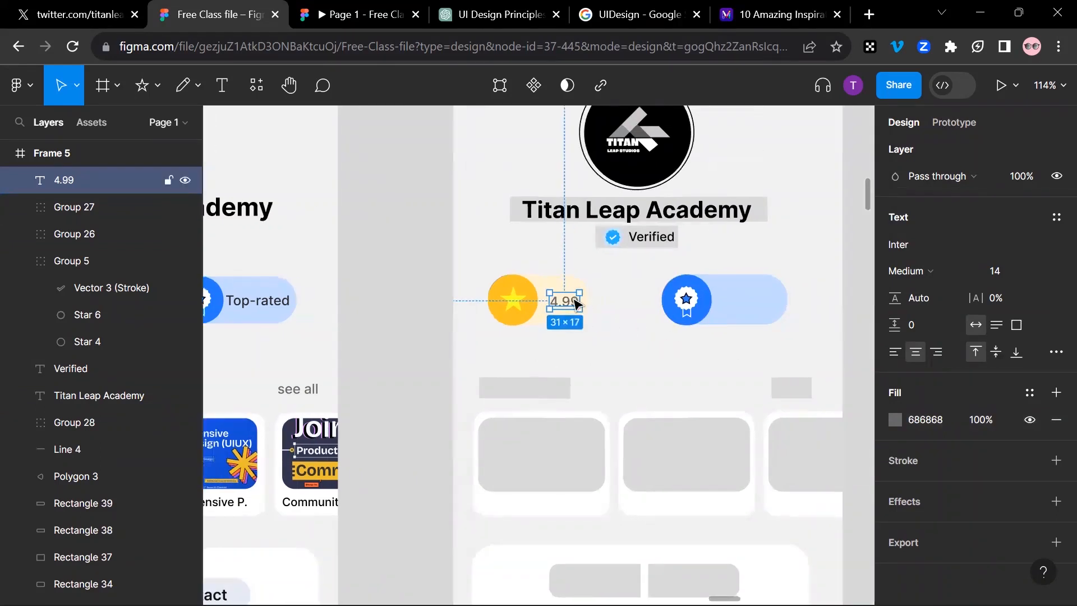
alt+drag(576, 306, 749, 307)
double_click(747, 303)
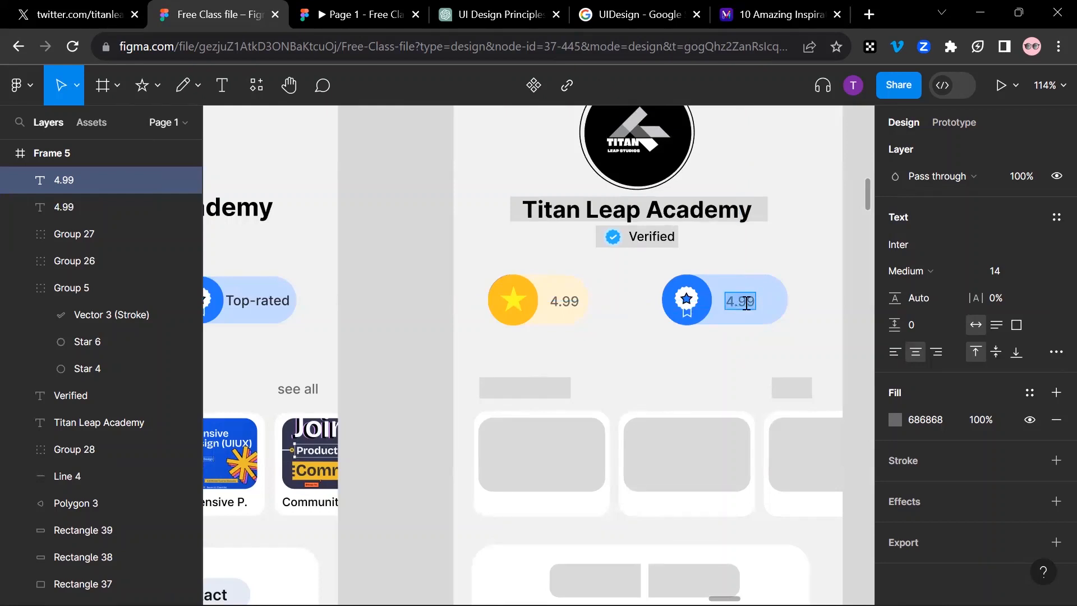
key(Escape)
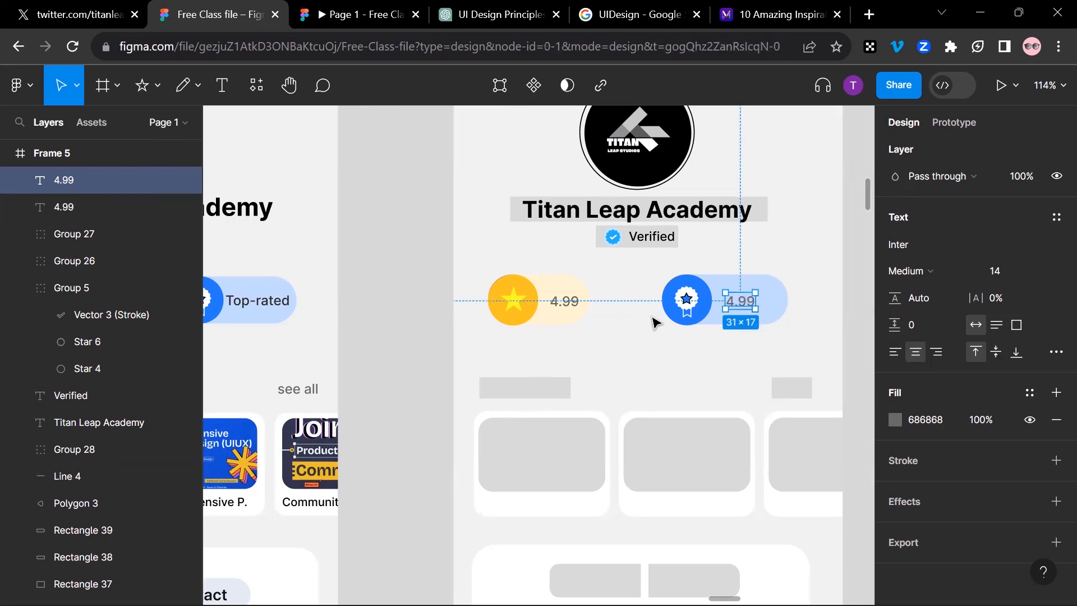
key(Delete)
click(563, 304)
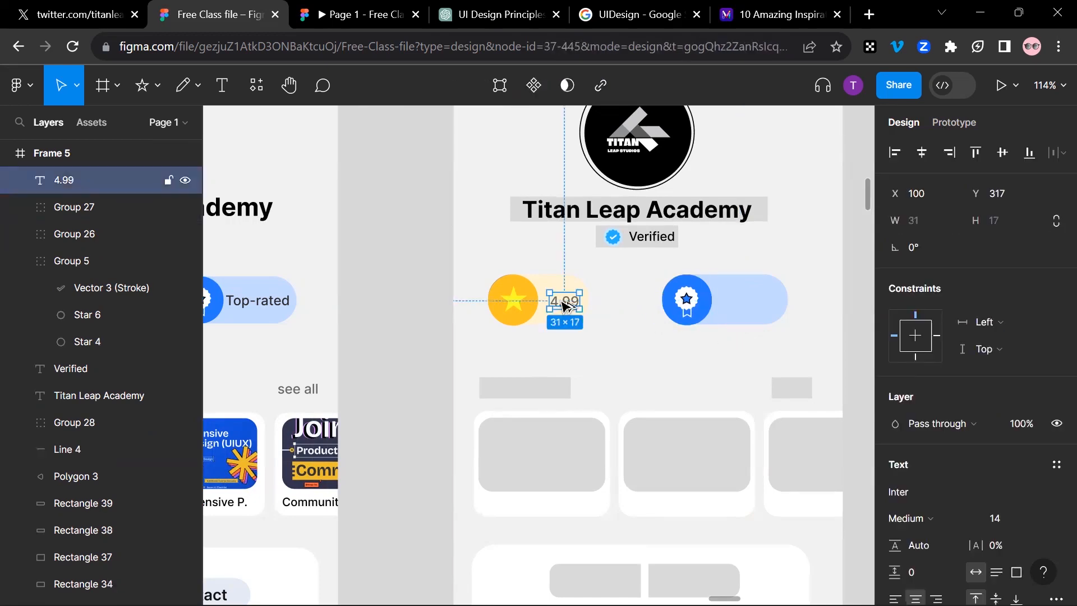
drag(564, 303, 737, 302)
key(super+space)
key(ctrl+z)
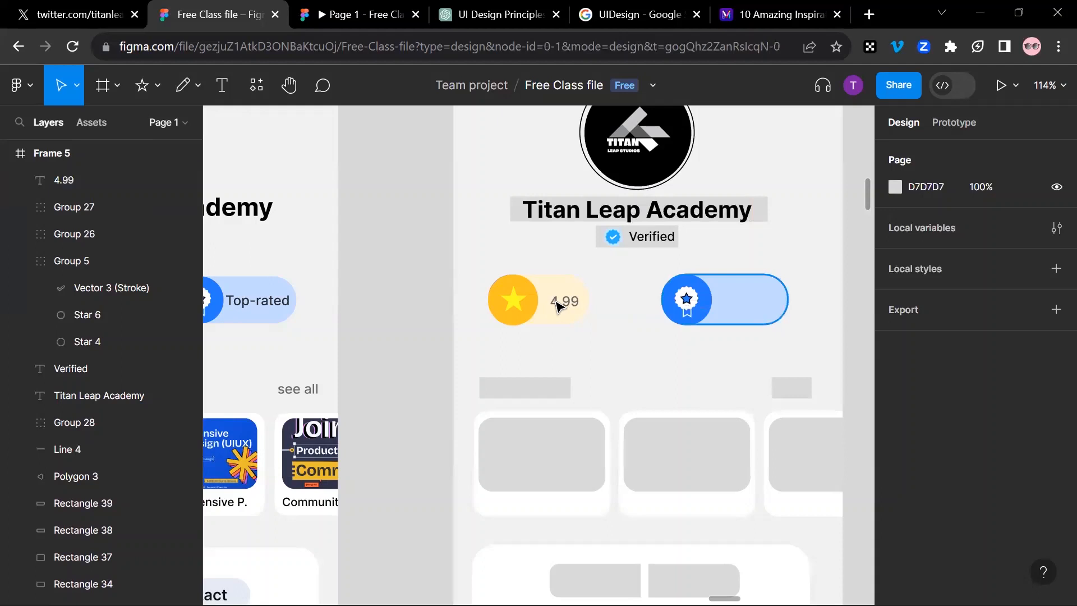
- Duplicate the 4.99 text into the light blue pill in Frame 5, change the copy to Top-rated and place it at X 275, Y 317
drag(563, 303, 745, 302)
double_click(746, 304)
text(Top-rated)
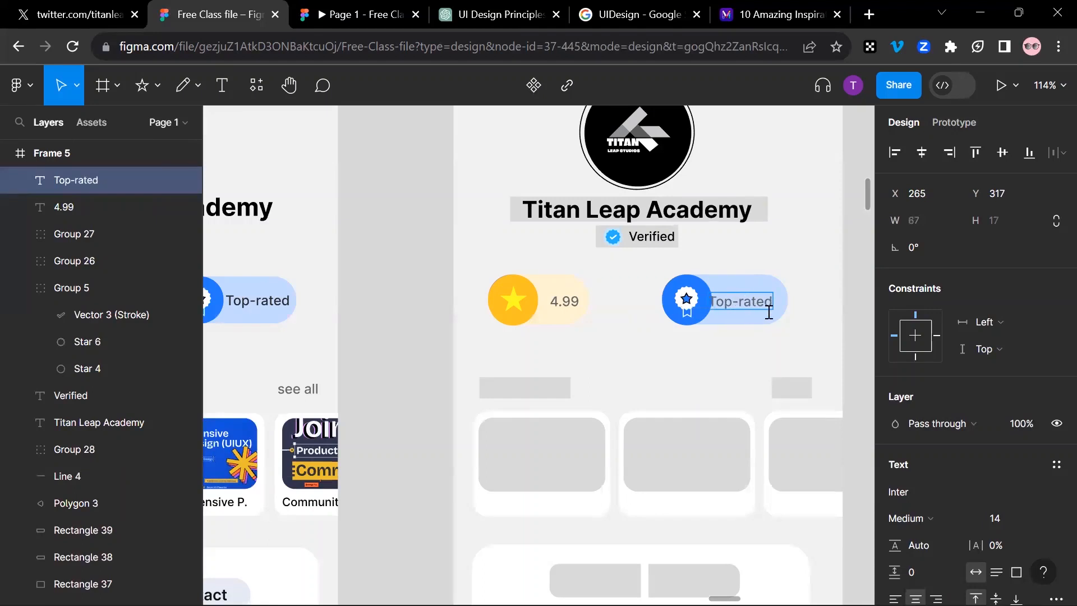
key(Escape)
key(shift+Right)
- Compare Frame 5 with the finished design and examine the font, weight, size and fill of its Packages heading
scroll(622, 337, down, 2)
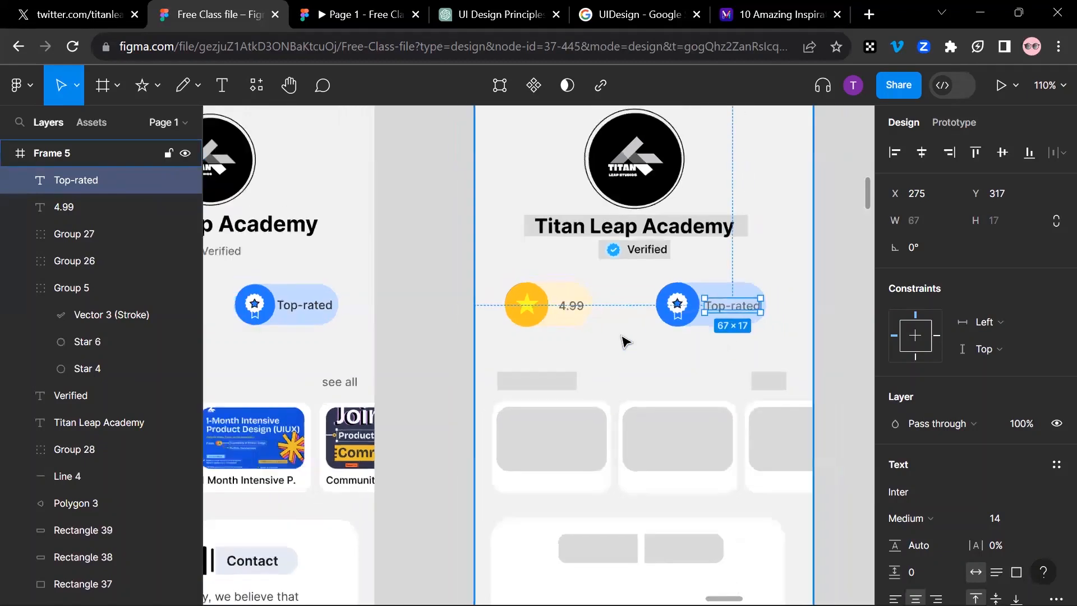
scroll(622, 343, down, 4)
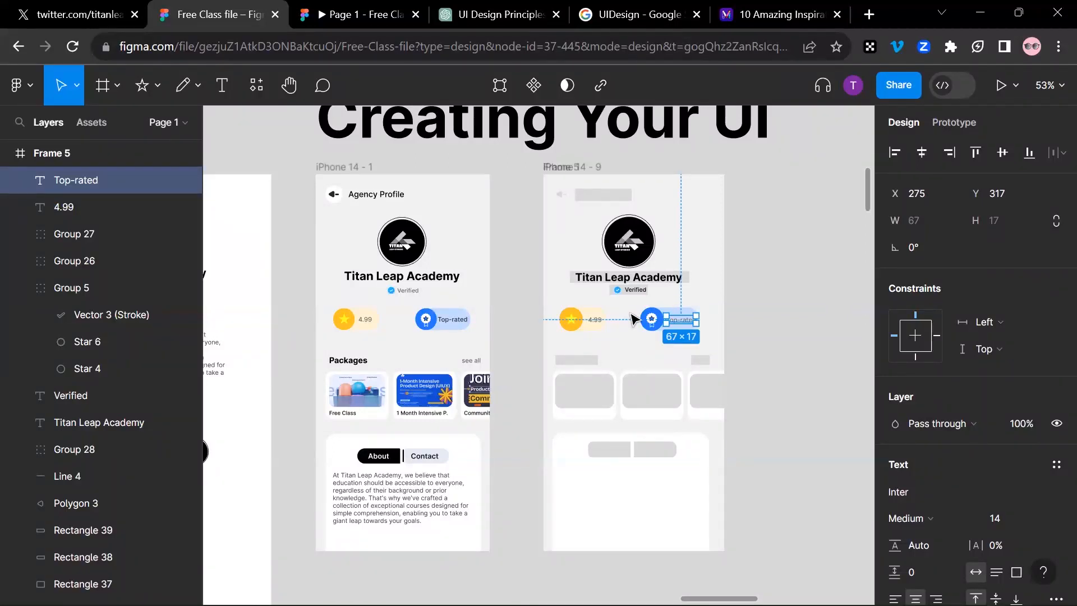
scroll(695, 313, up, 2)
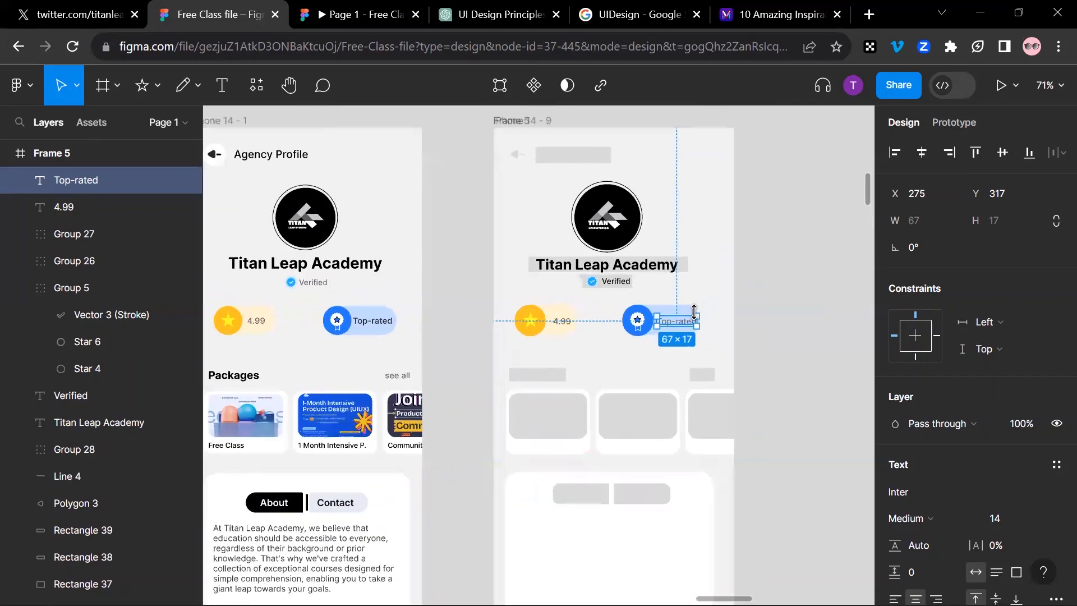
scroll(694, 312, up, 3)
scroll(494, 325, down, 3)
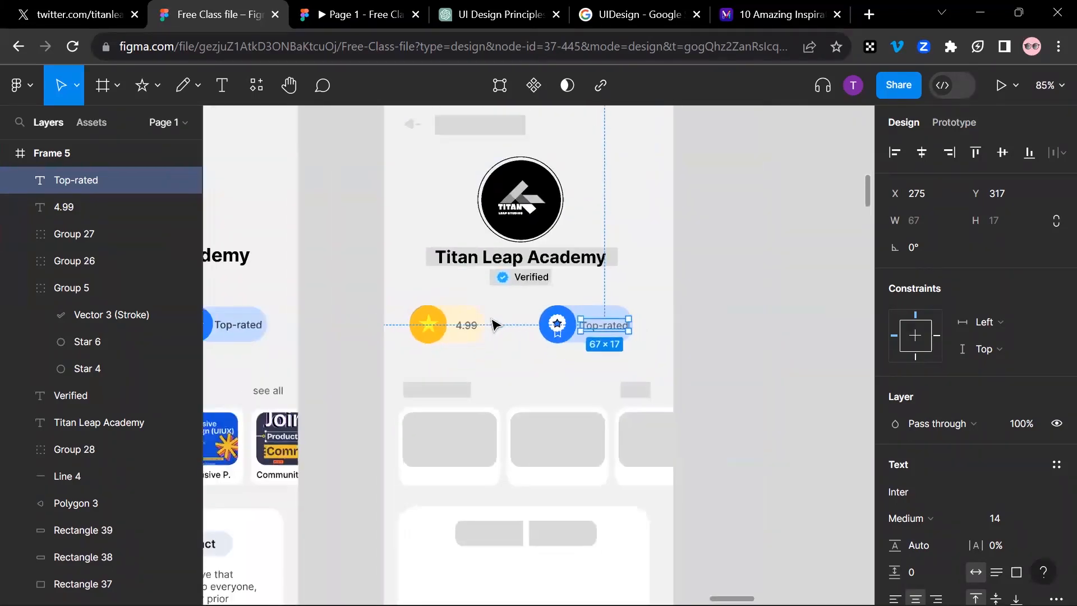
scroll(449, 331, left, 5)
scroll(702, 348, right, 5)
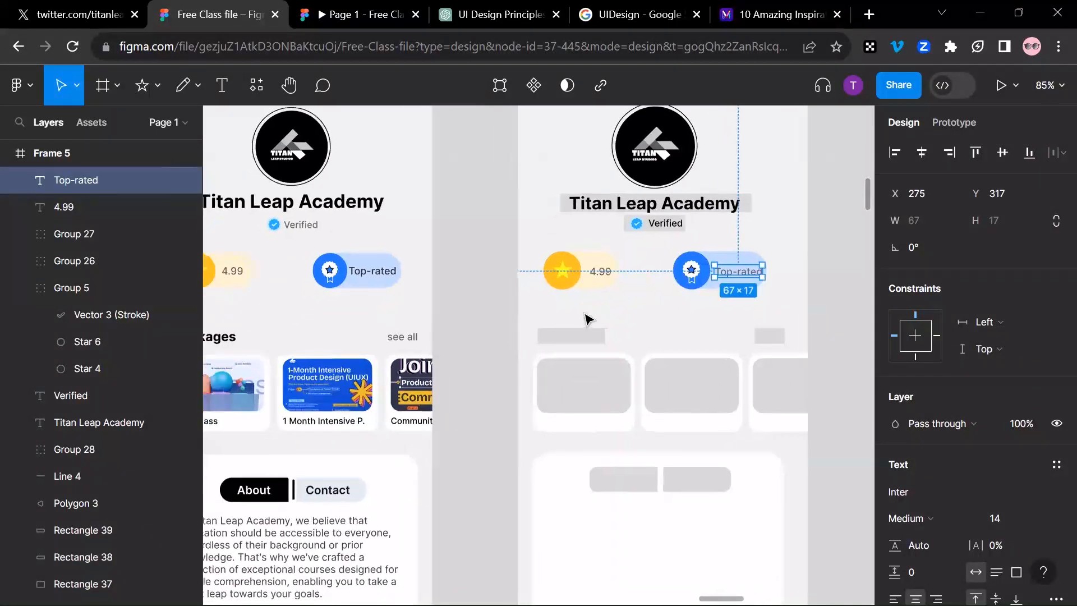
scroll(350, 283, left, 10)
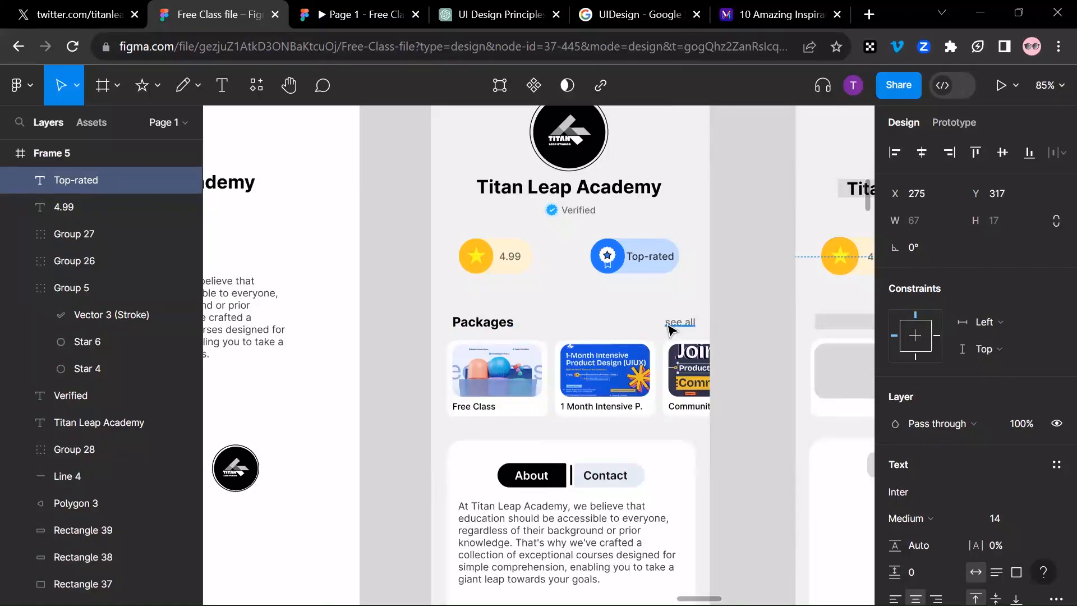
scroll(716, 337, right, 8)
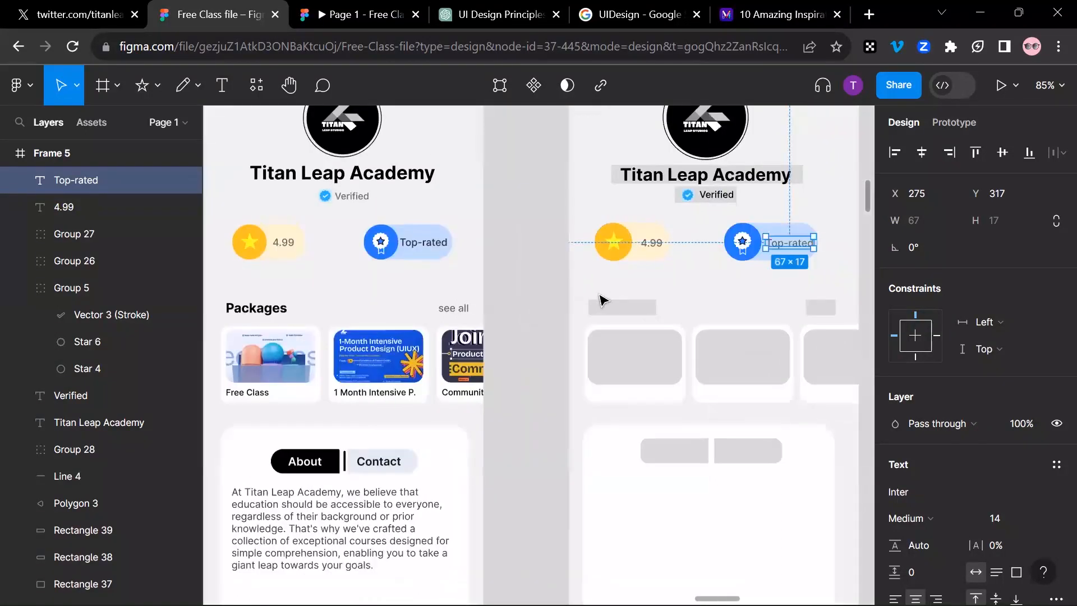
click(258, 312)
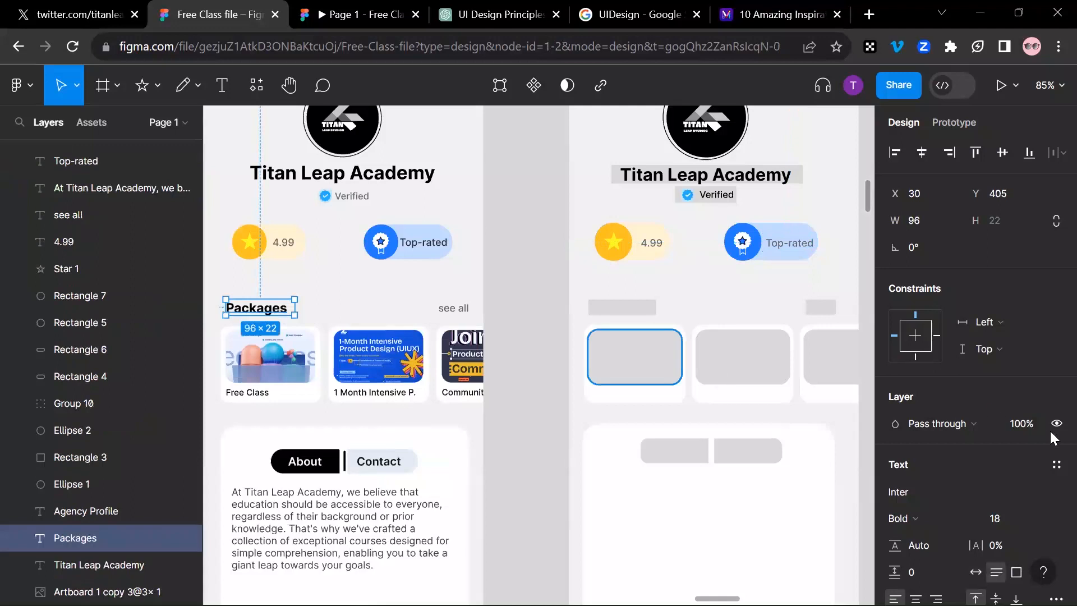
scroll(1001, 399, down, 5)
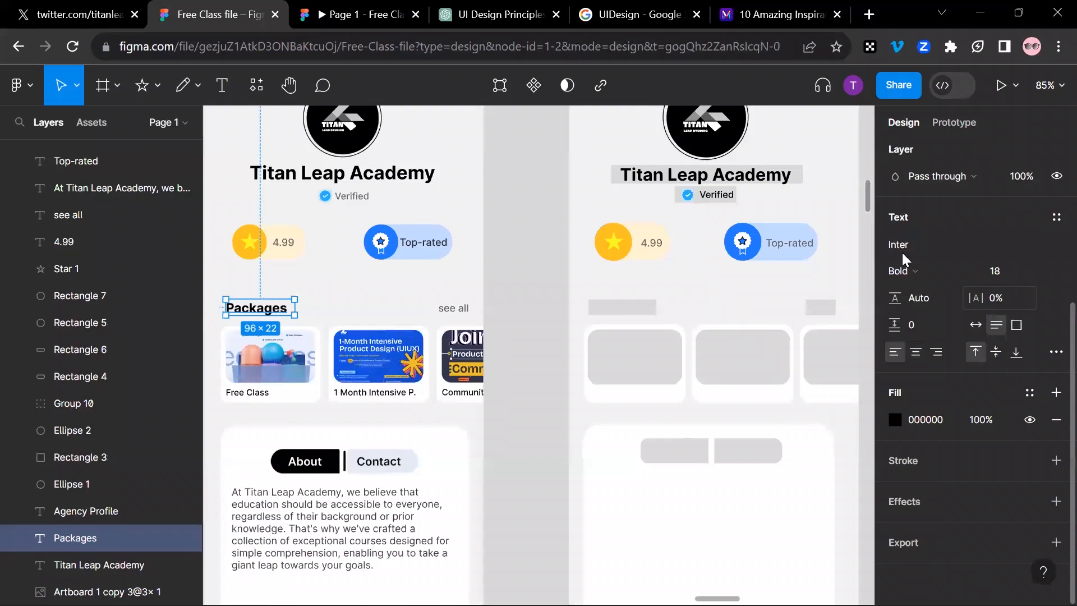
- Add the Inter Bold 18 heading Packages over the wider grey placeholder above the cards in Frame 5, at X 30, Y 404
click(222, 87)
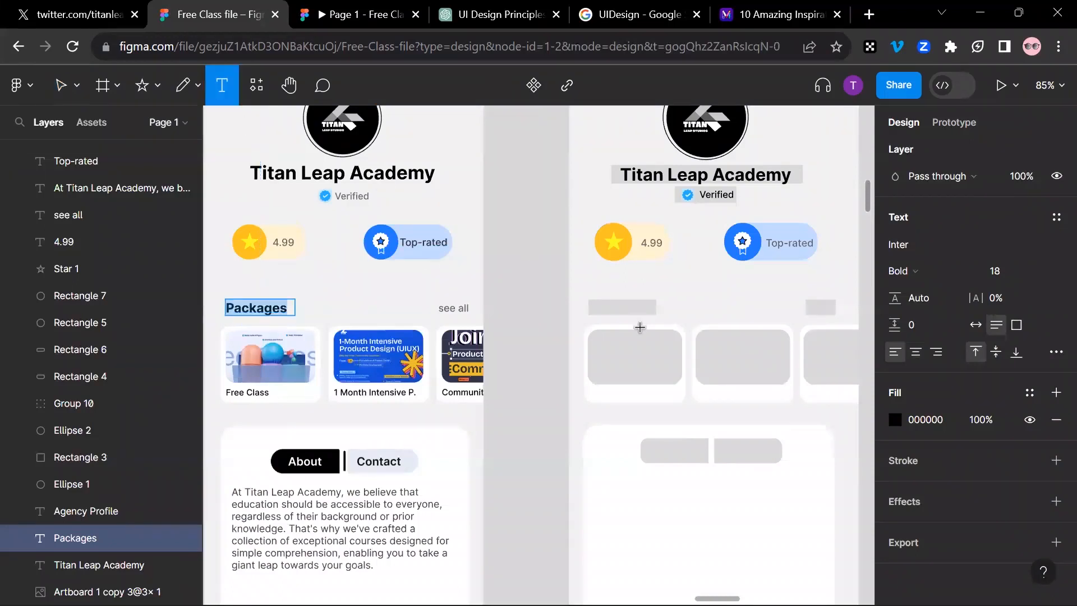
click(591, 305)
text(Packaes)
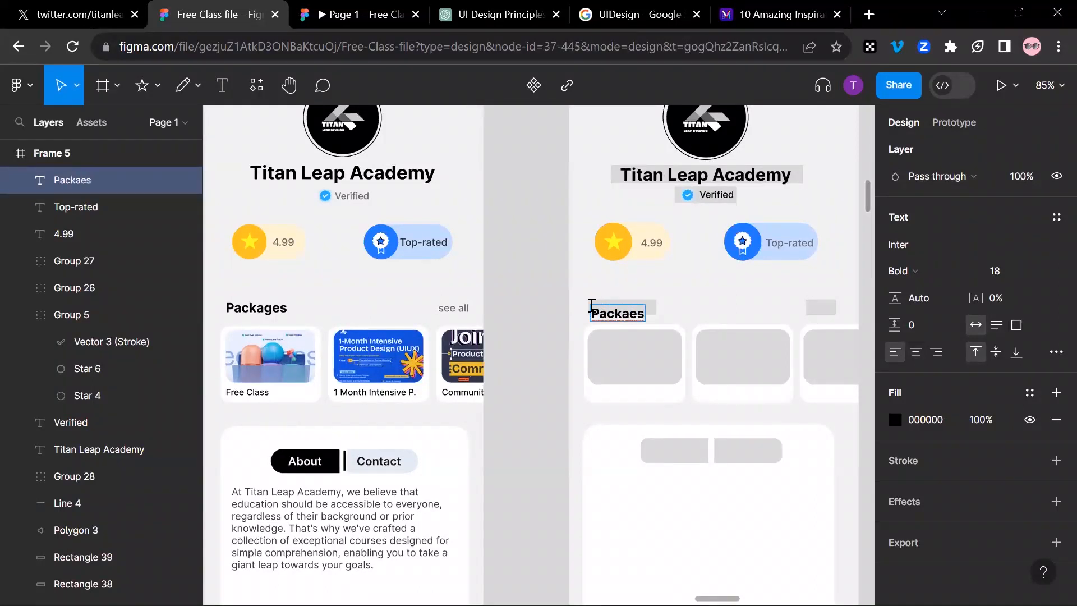
text(e)
key(BackSpace)
text(g)
drag(642, 320, 775, 312)
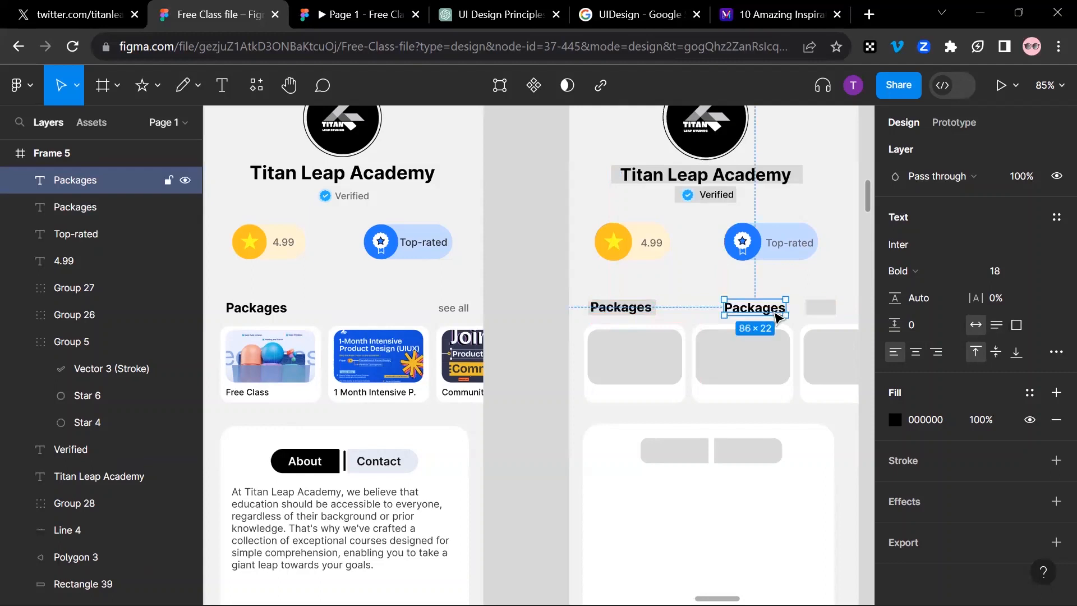
double_click(775, 311)
text(see all)
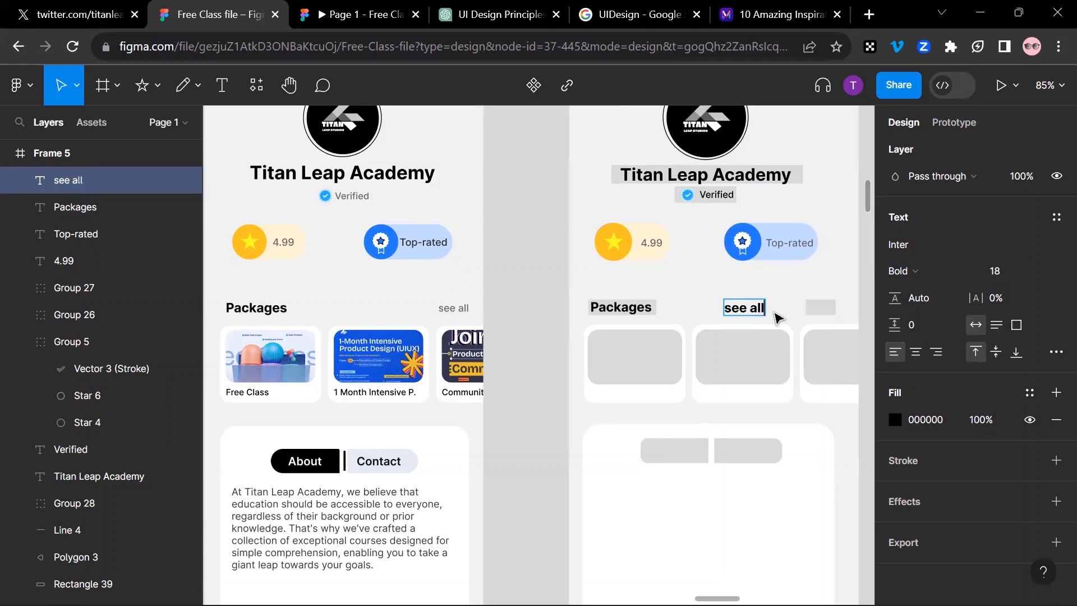
key(Escape)
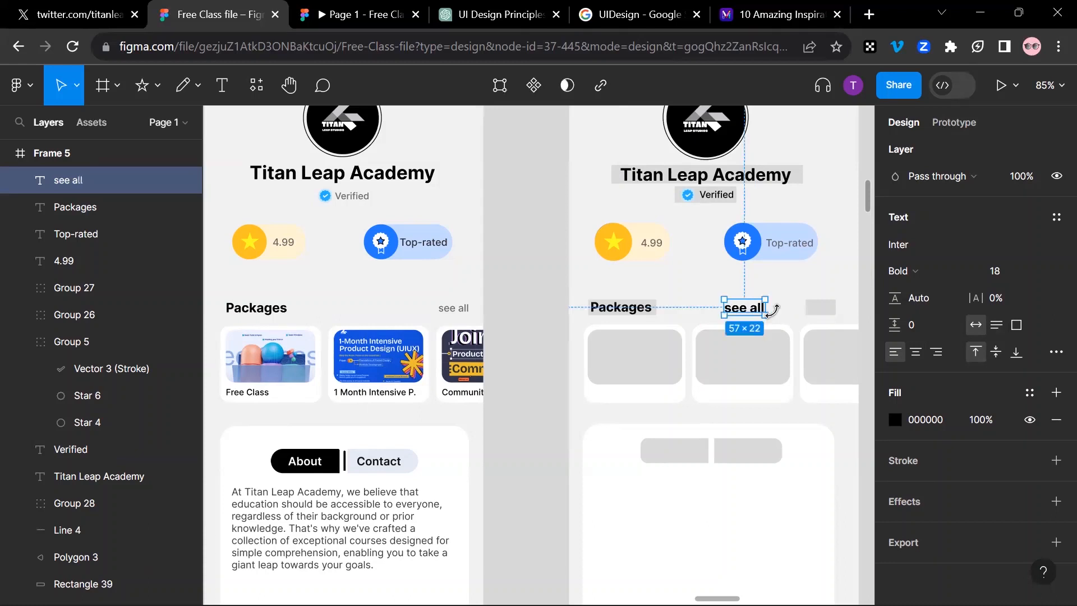
drag(747, 309, 814, 314)
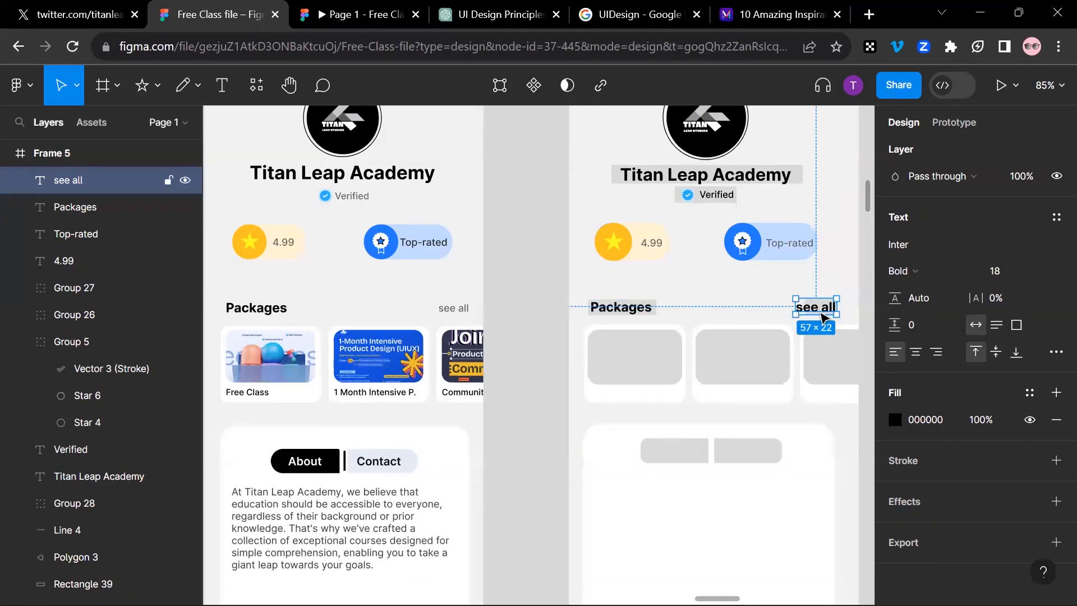
- Duplicate the Packages heading in Frame 5, change the copy to see all and place it over the small grey placeholder at X 319, Y 404
click(620, 308)
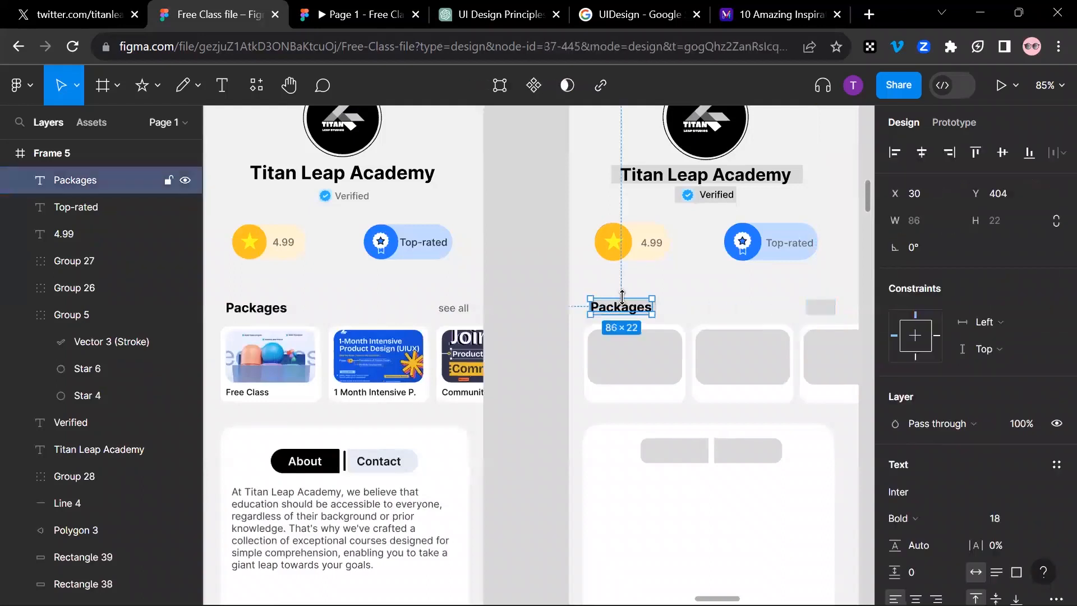
alt+drag(636, 308, 679, 309)
click(634, 340)
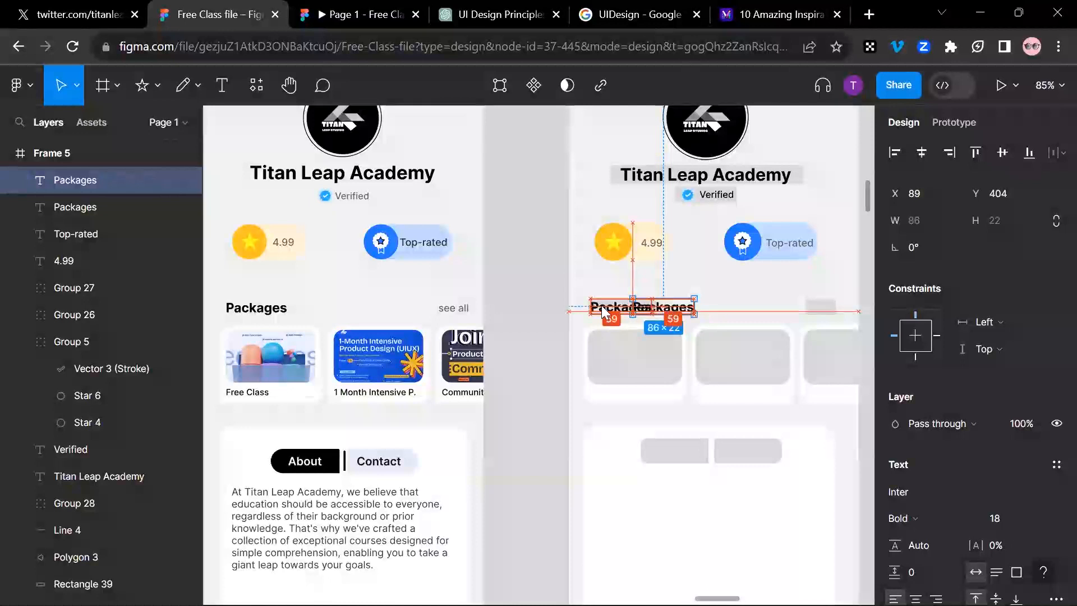
drag(673, 309, 824, 308)
double_click(824, 308)
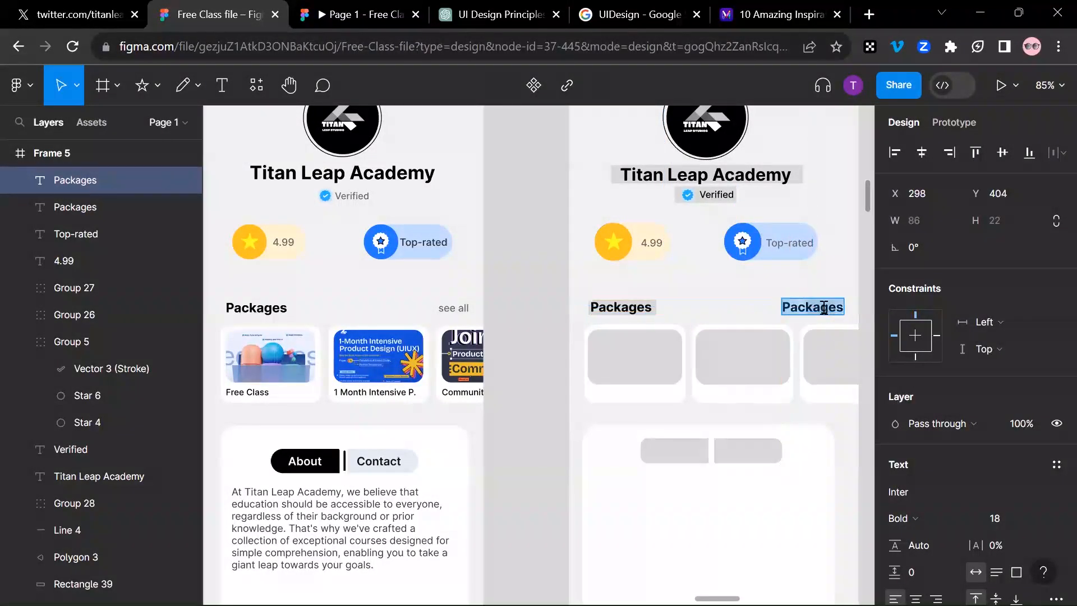
text(se)
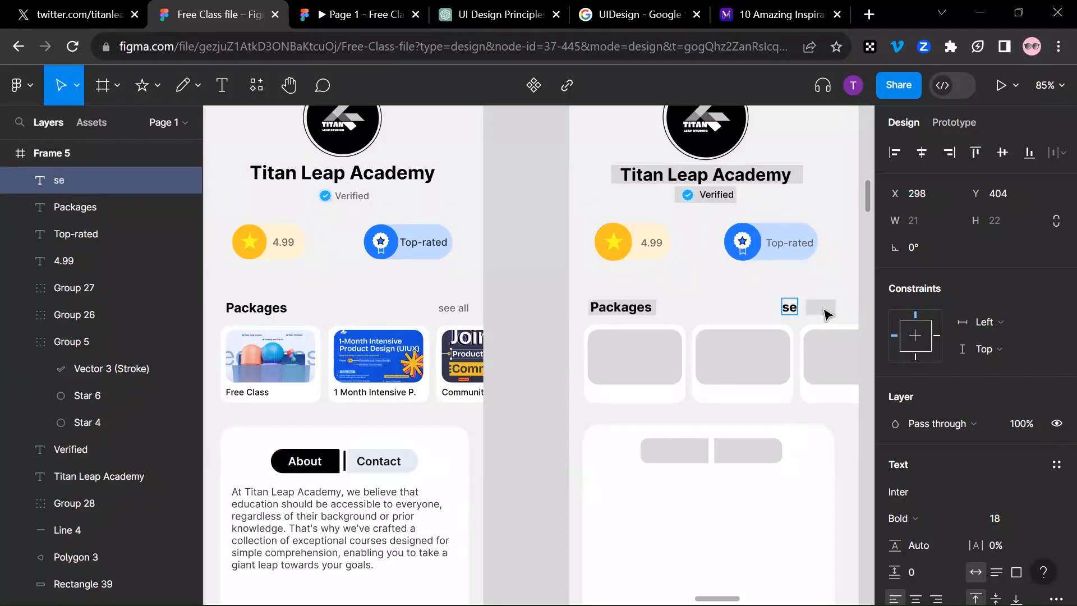
text(e all)
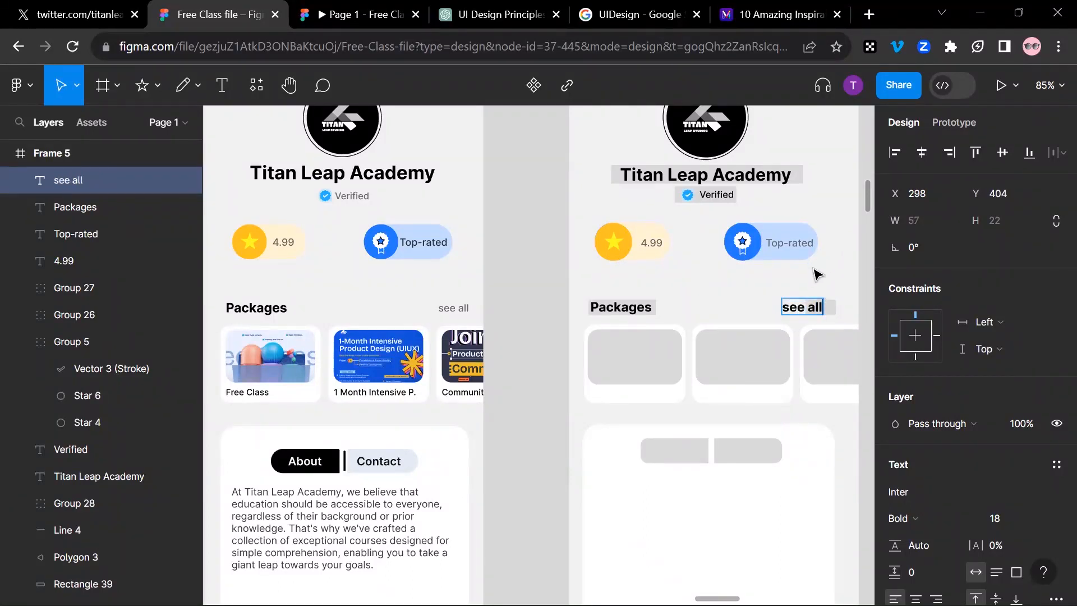
key(Escape)
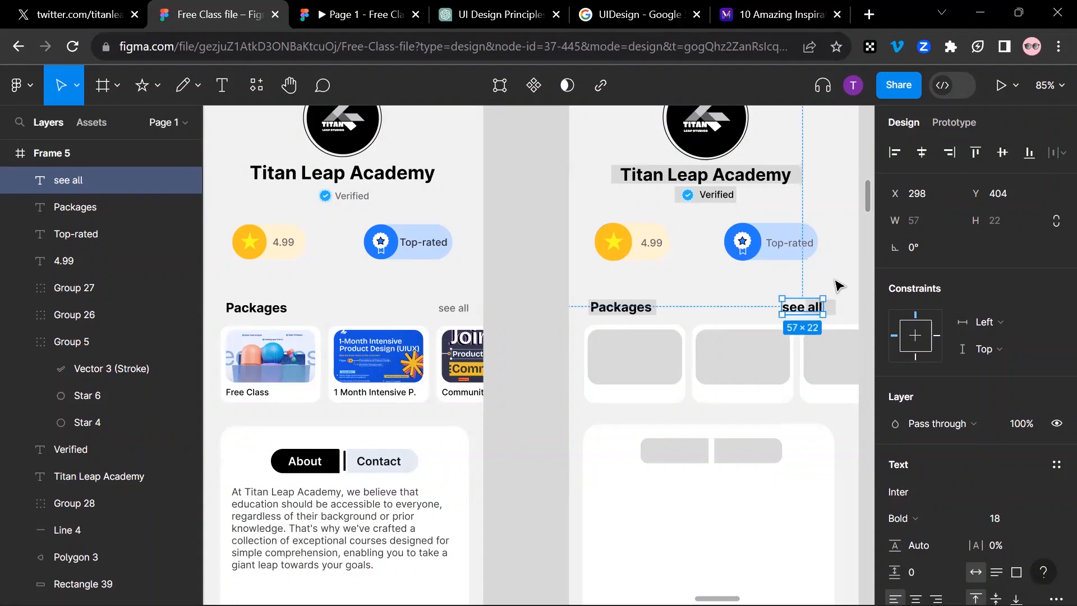
drag(815, 310, 820, 310)
- Set the see all text in Frame 5 to size 14, matching the finished design, and recentre it over its grey placeholder
drag(731, 288, 654, 274)
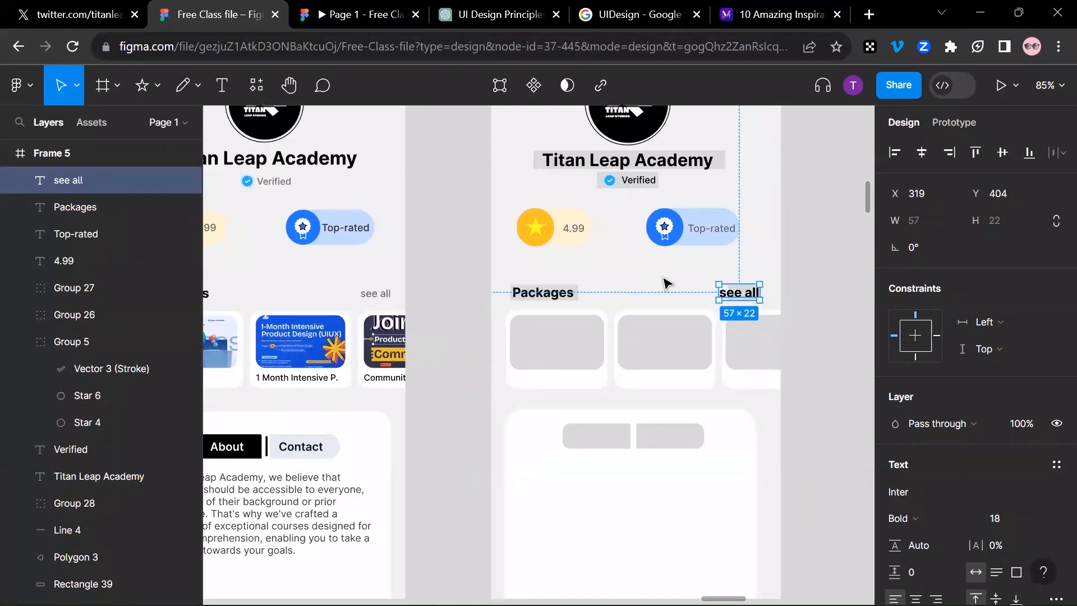
scroll(983, 493, down, 3)
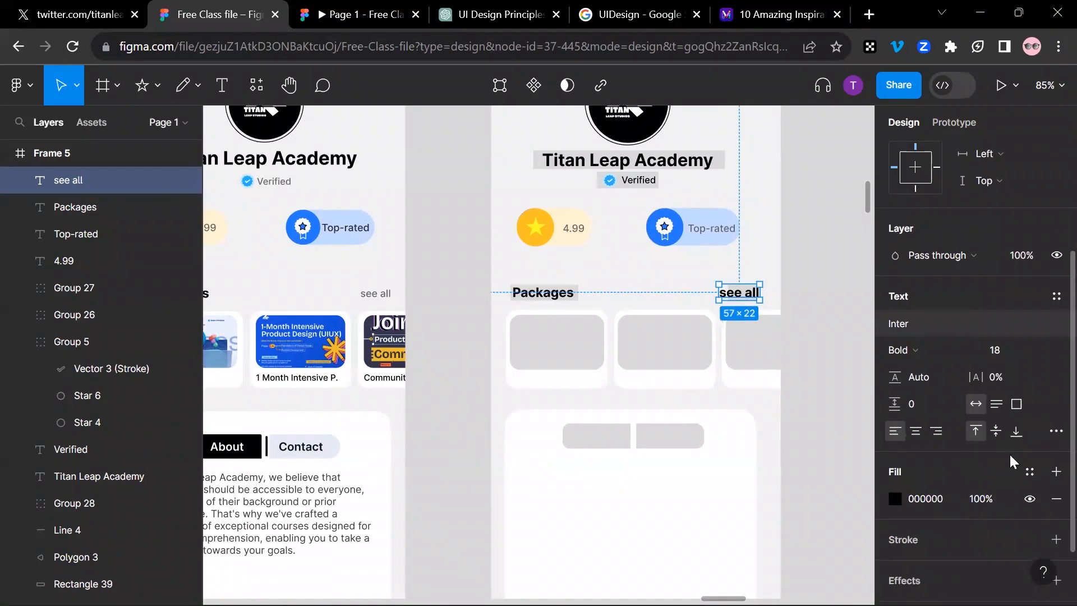
click(1042, 351)
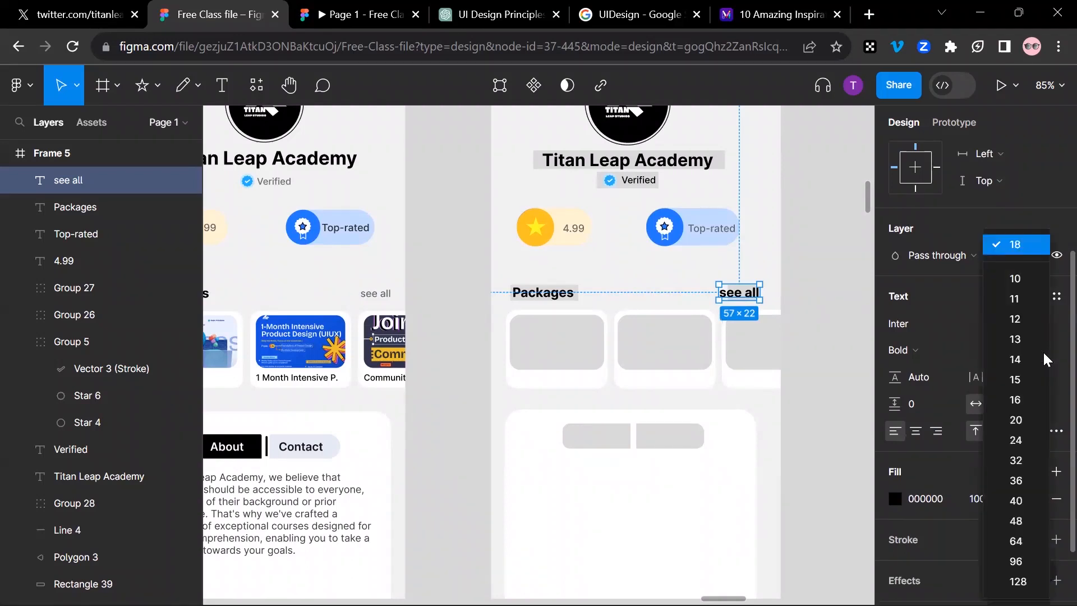
click(376, 301)
click(374, 295)
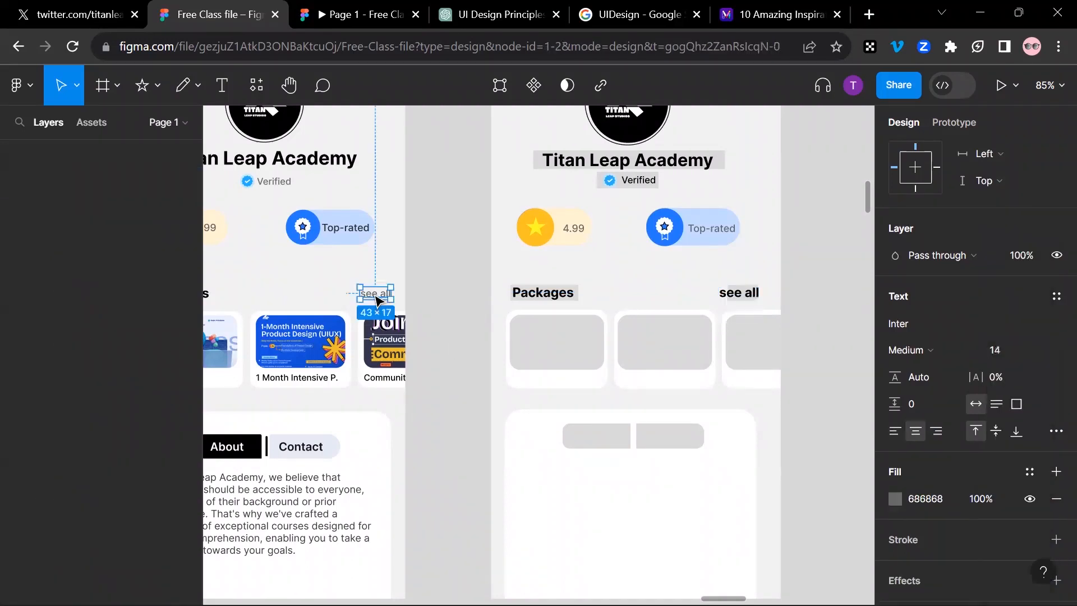
click(724, 292)
click(1034, 351)
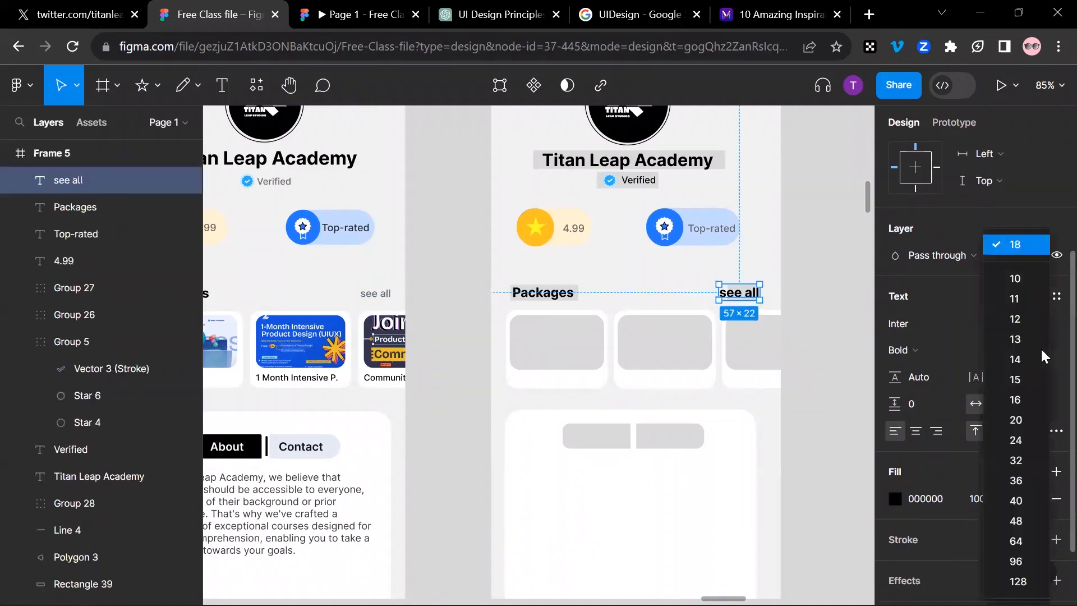
click(1034, 359)
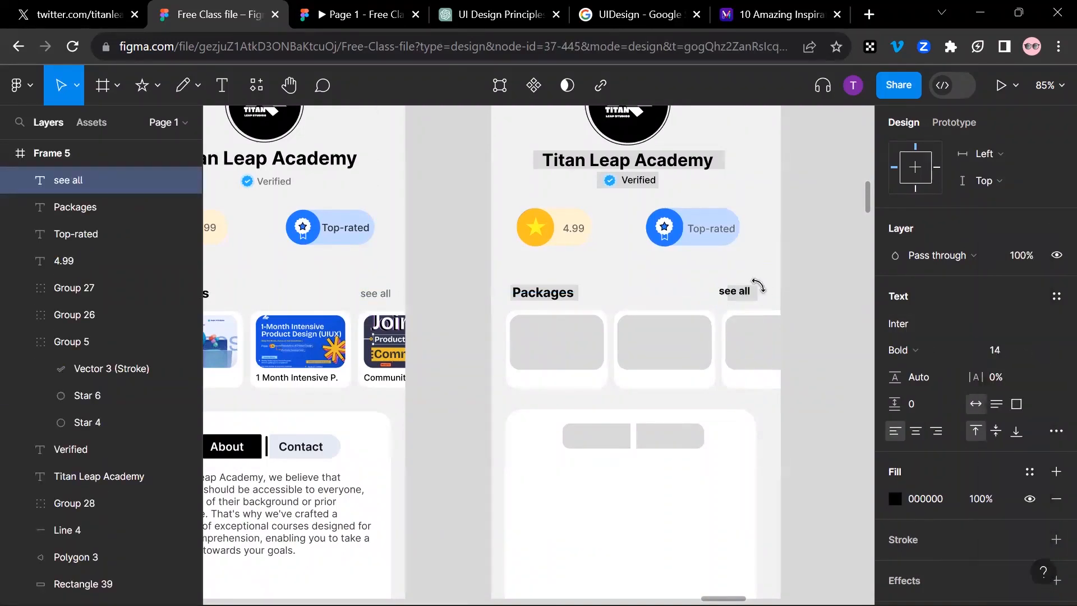
drag(745, 295, 746, 299)
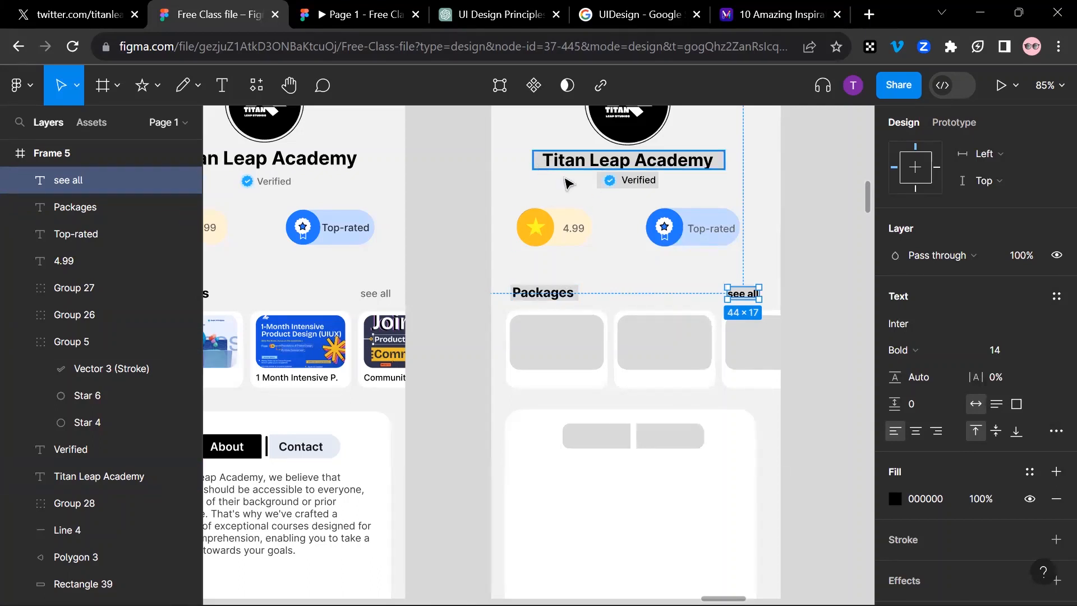
click(654, 292)
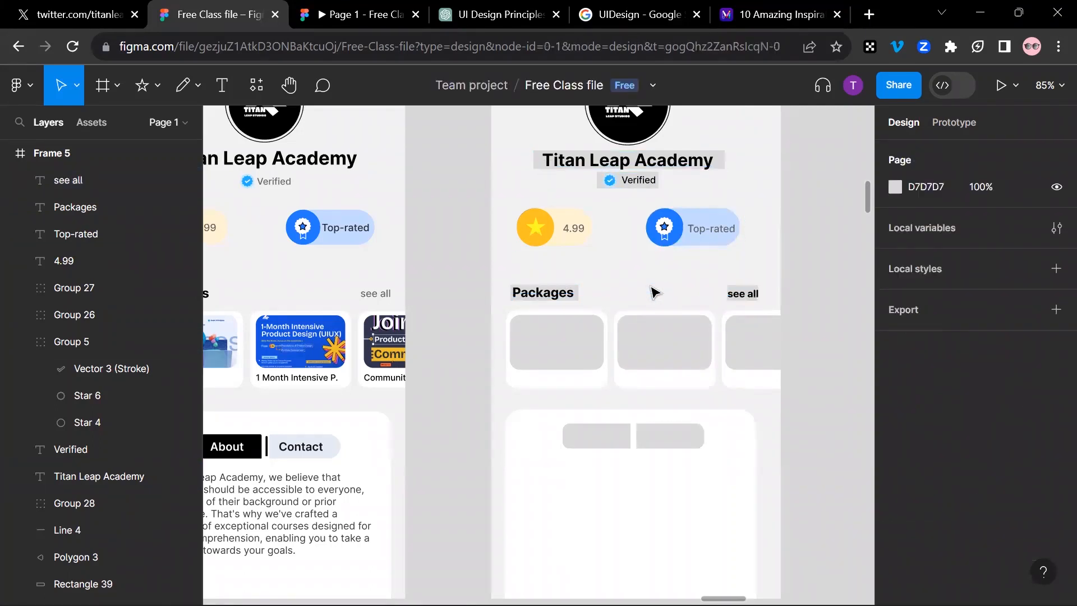
- Copy the Free Class and 1-Month Intensive Product Design pictures from Frame 2 onto the first two card placeholders in Frame 5
drag(423, 288, 568, 298)
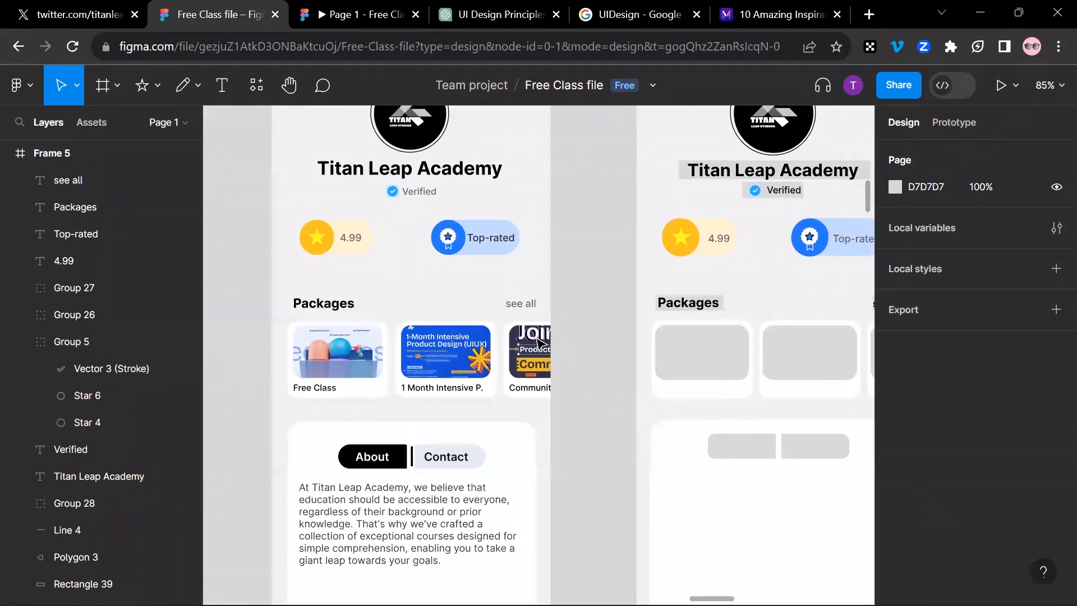
scroll(527, 344, down, 3)
scroll(528, 344, down, 3)
drag(395, 303, 575, 290)
click(270, 404)
drag(430, 393, 539, 374)
key(ctrl+z)
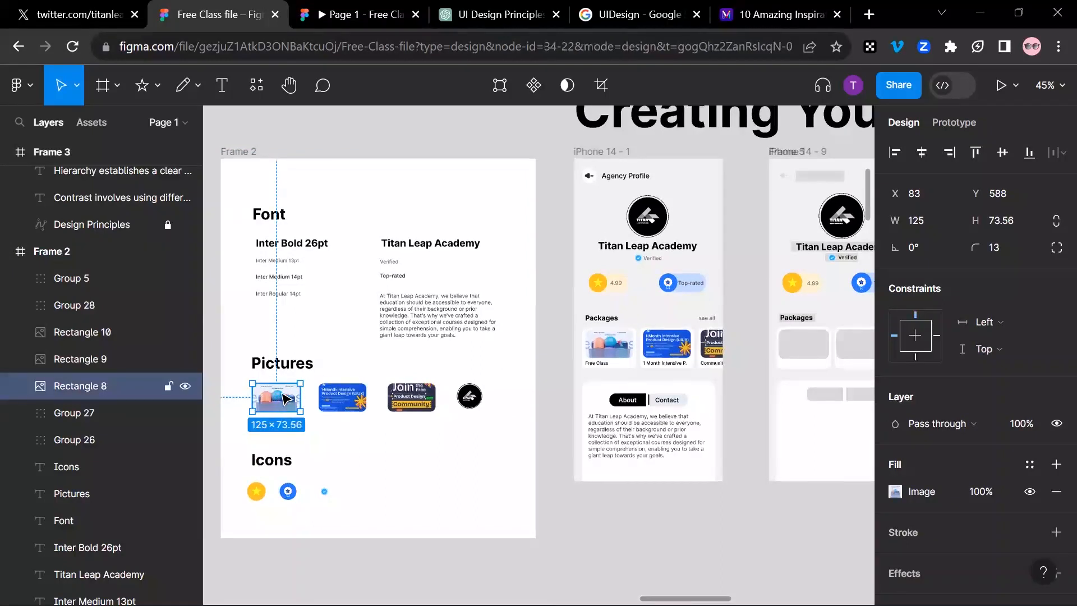
drag(291, 400, 691, 336)
key(space)
drag(290, 400, 816, 349)
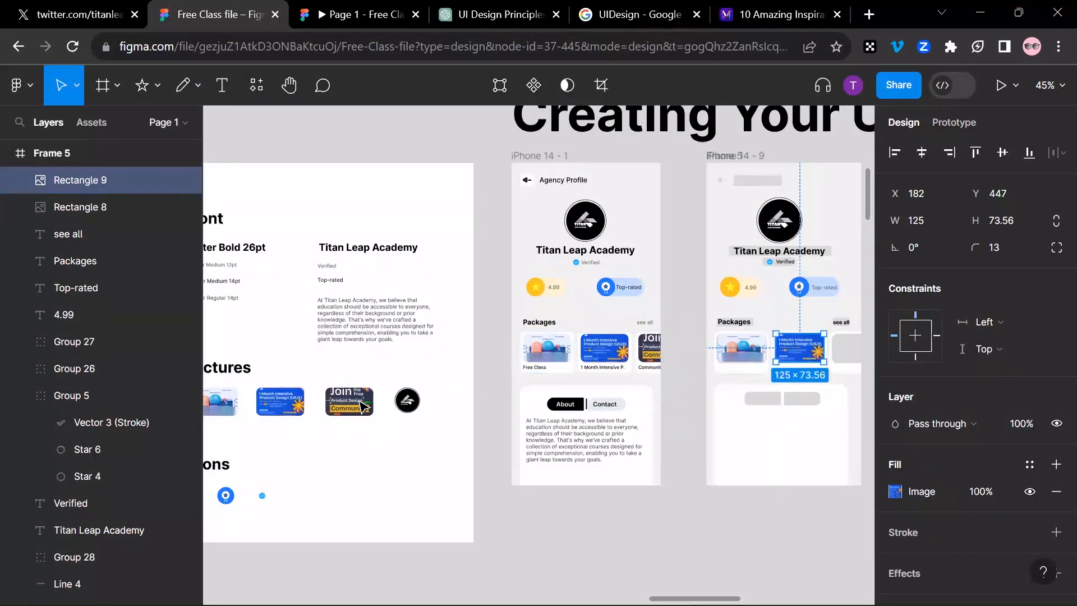
- Copy the Join the Free Product Design Community picture from Frame 2 onto the third card placeholder in Frame 5
click(349, 401)
drag(349, 401, 845, 354)
click(687, 370)
scroll(781, 404, up, 3)
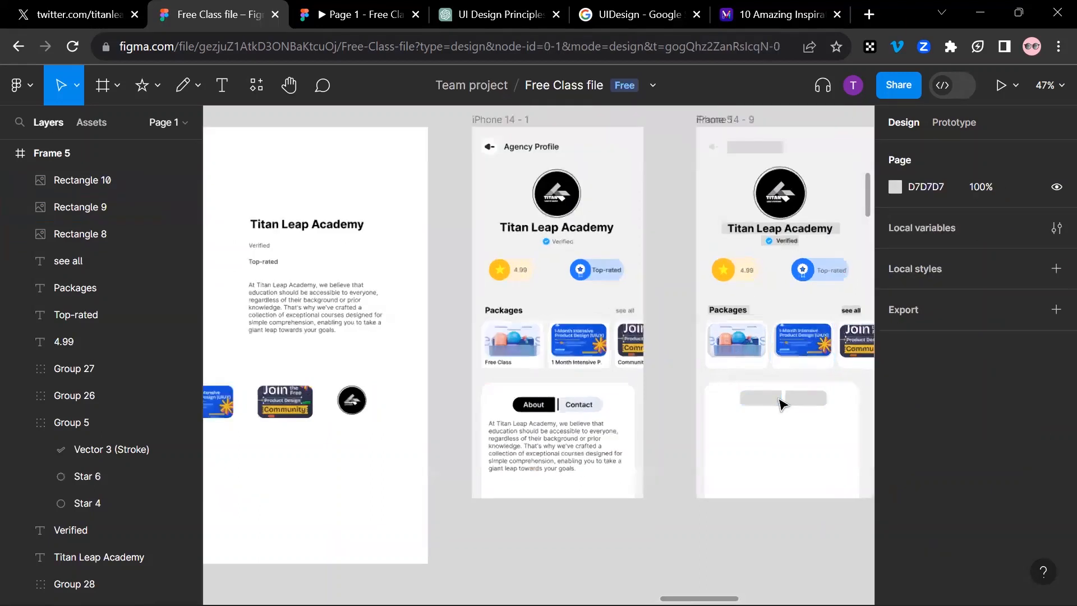
scroll(775, 396, down, 3)
scroll(777, 396, down, 3)
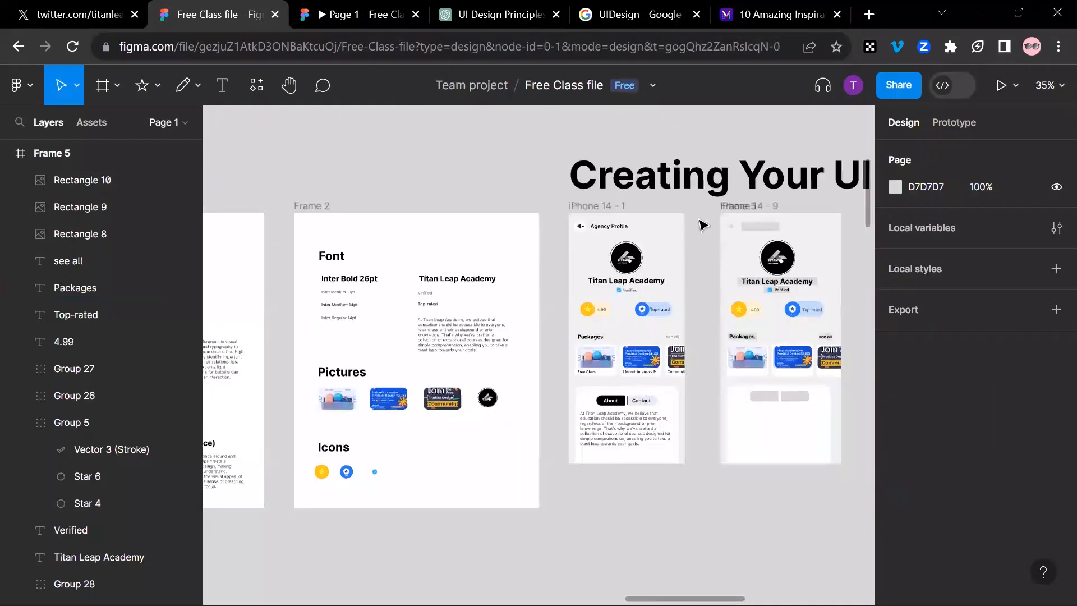